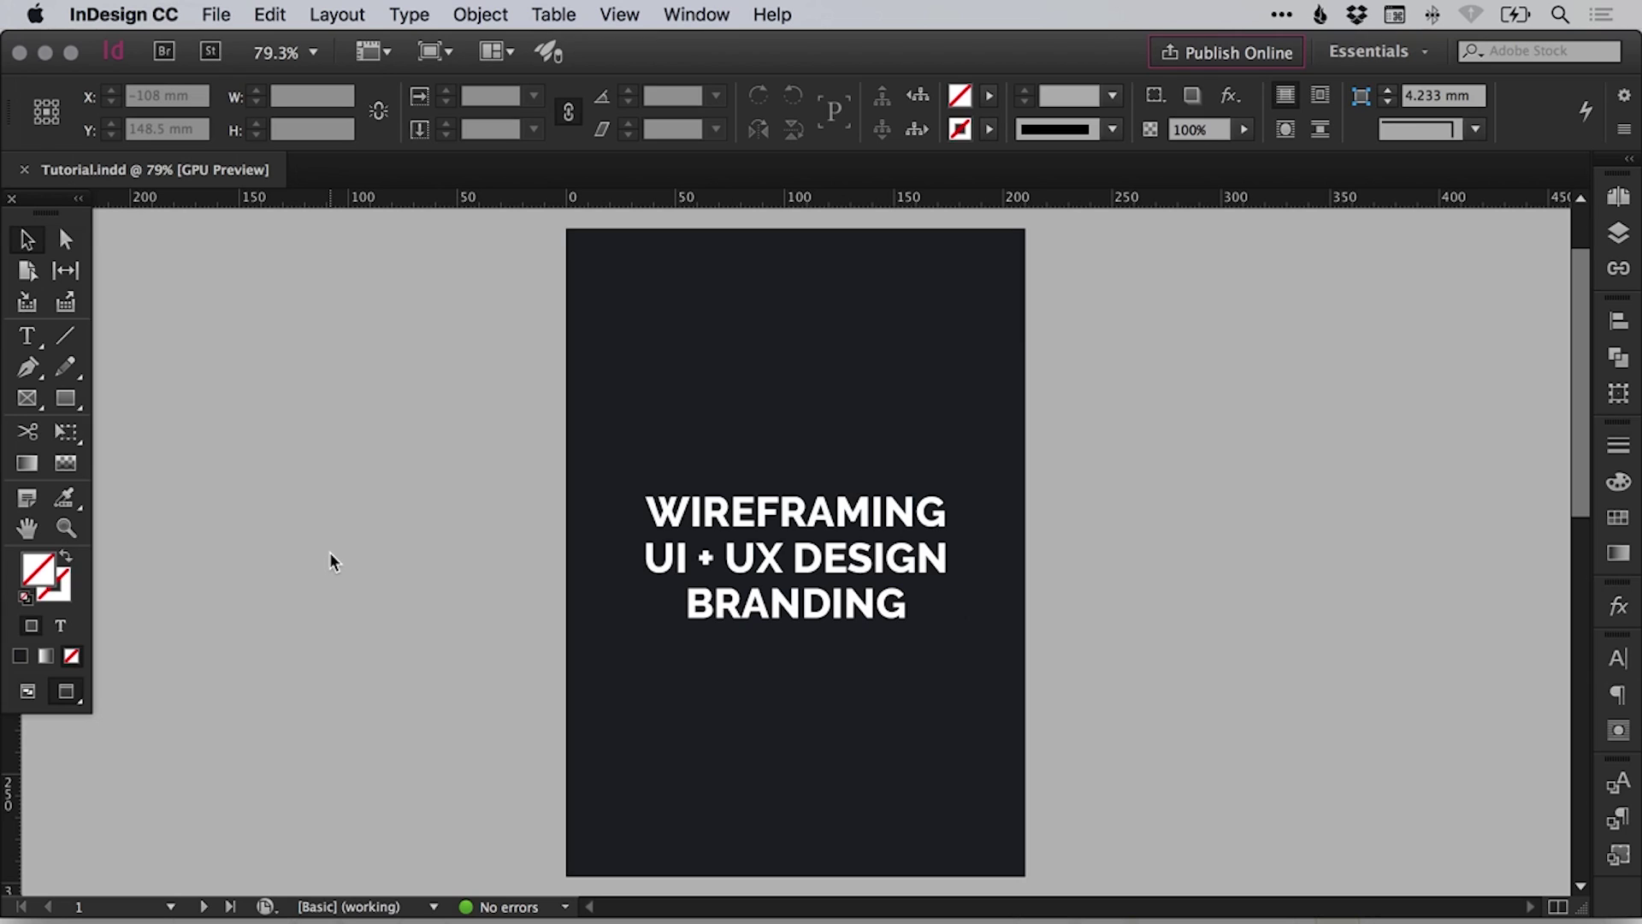
pyautogui.press('w')
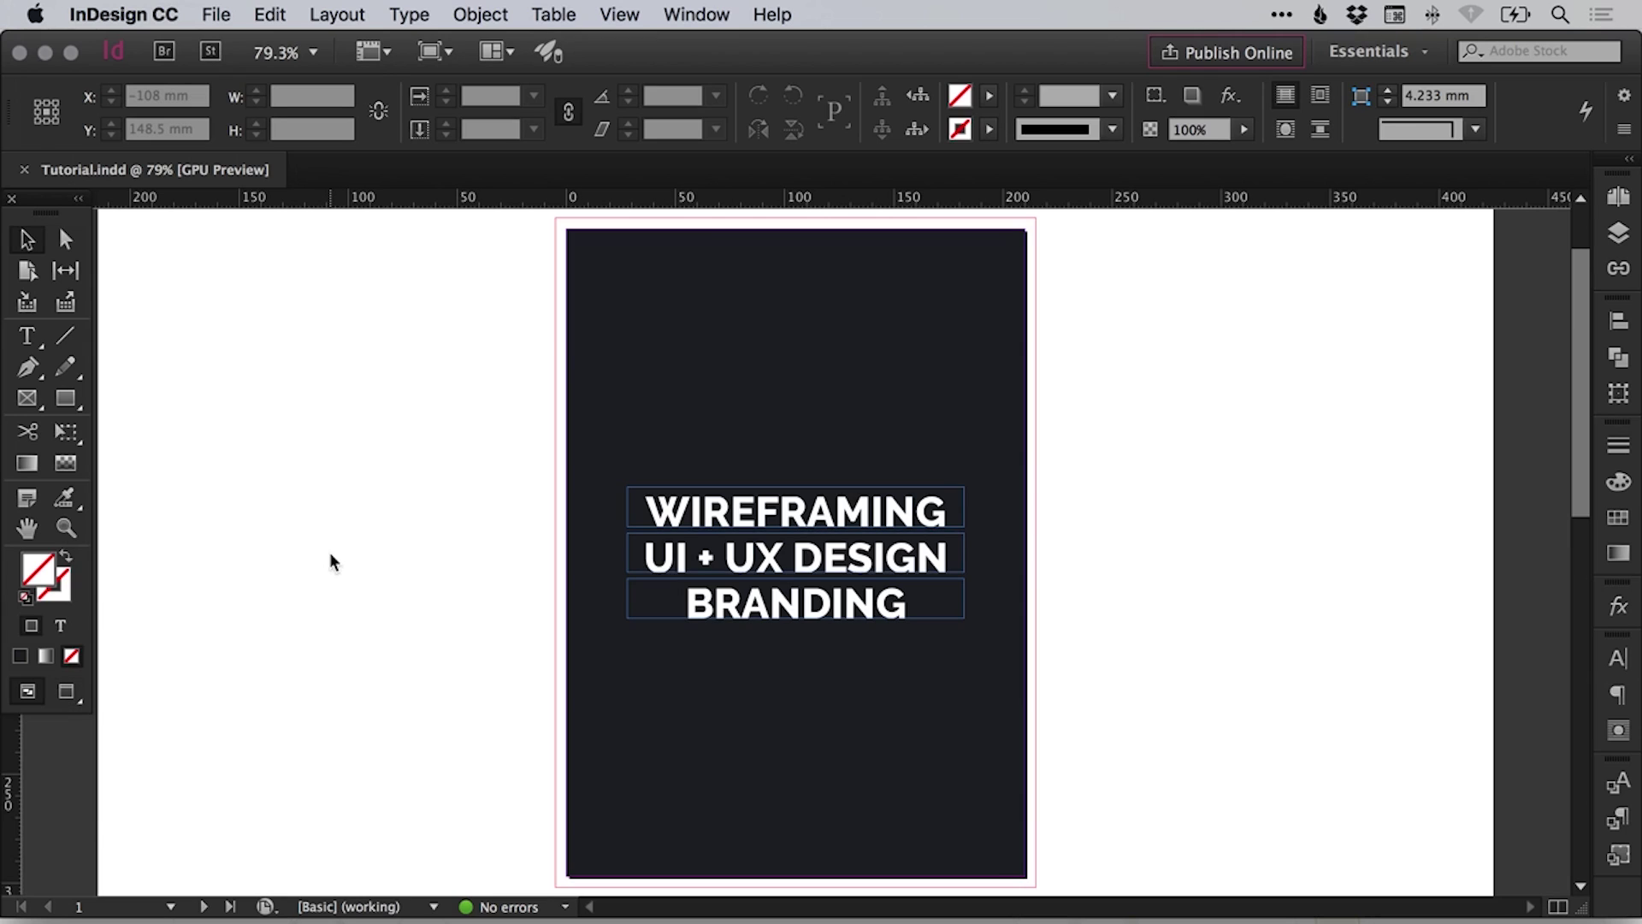
pyautogui.press('w')
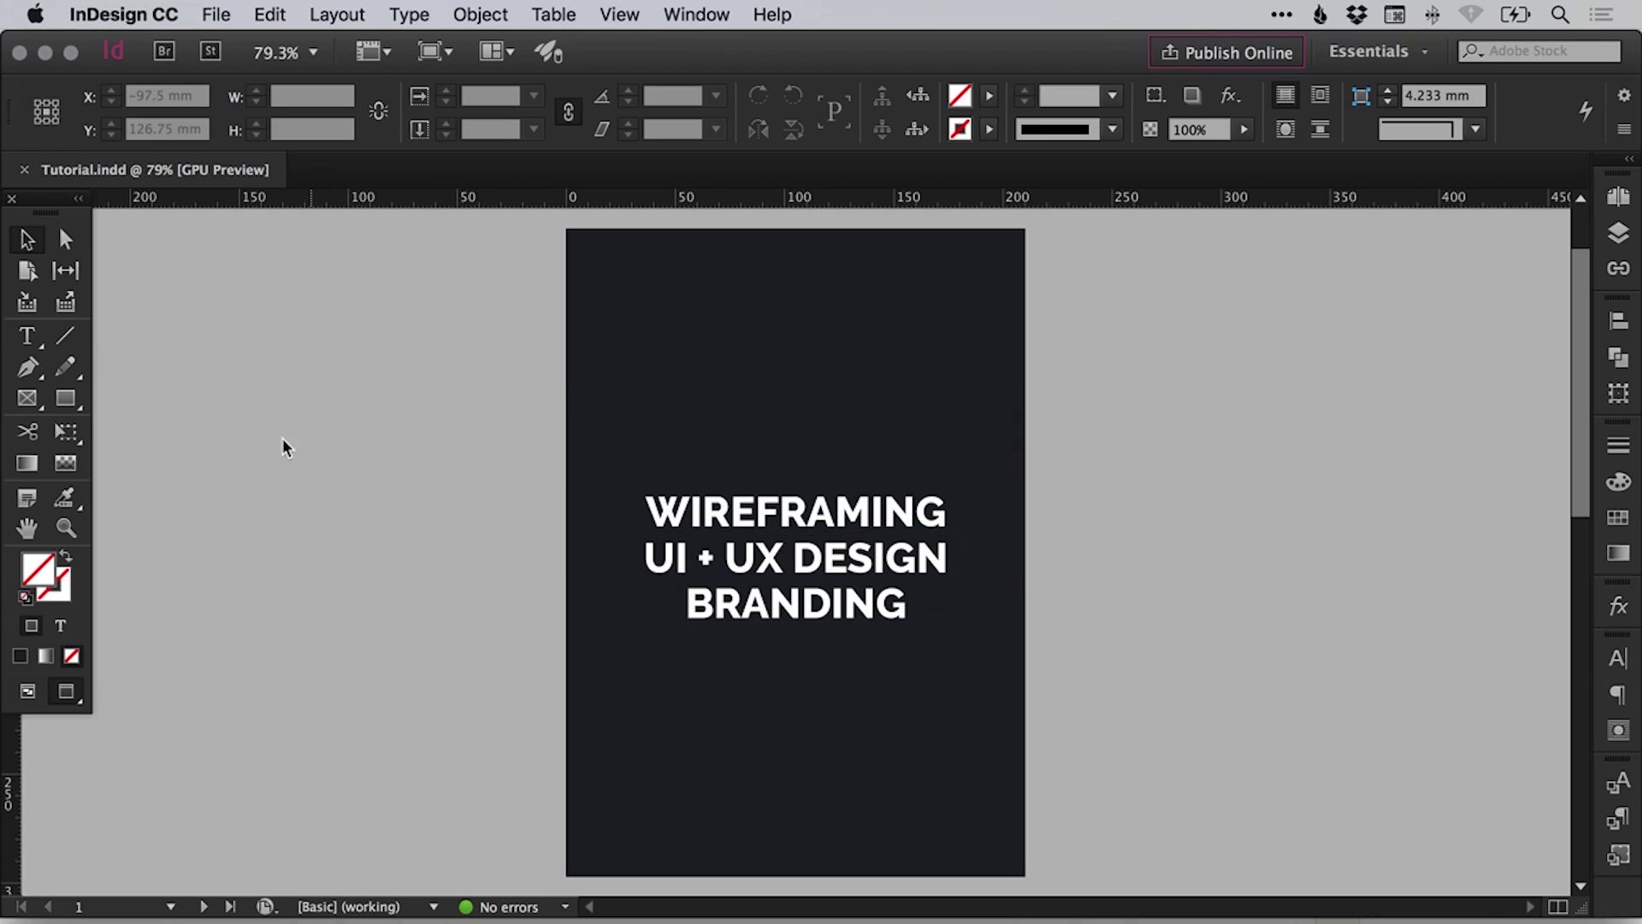
pyautogui.click(28, 693)
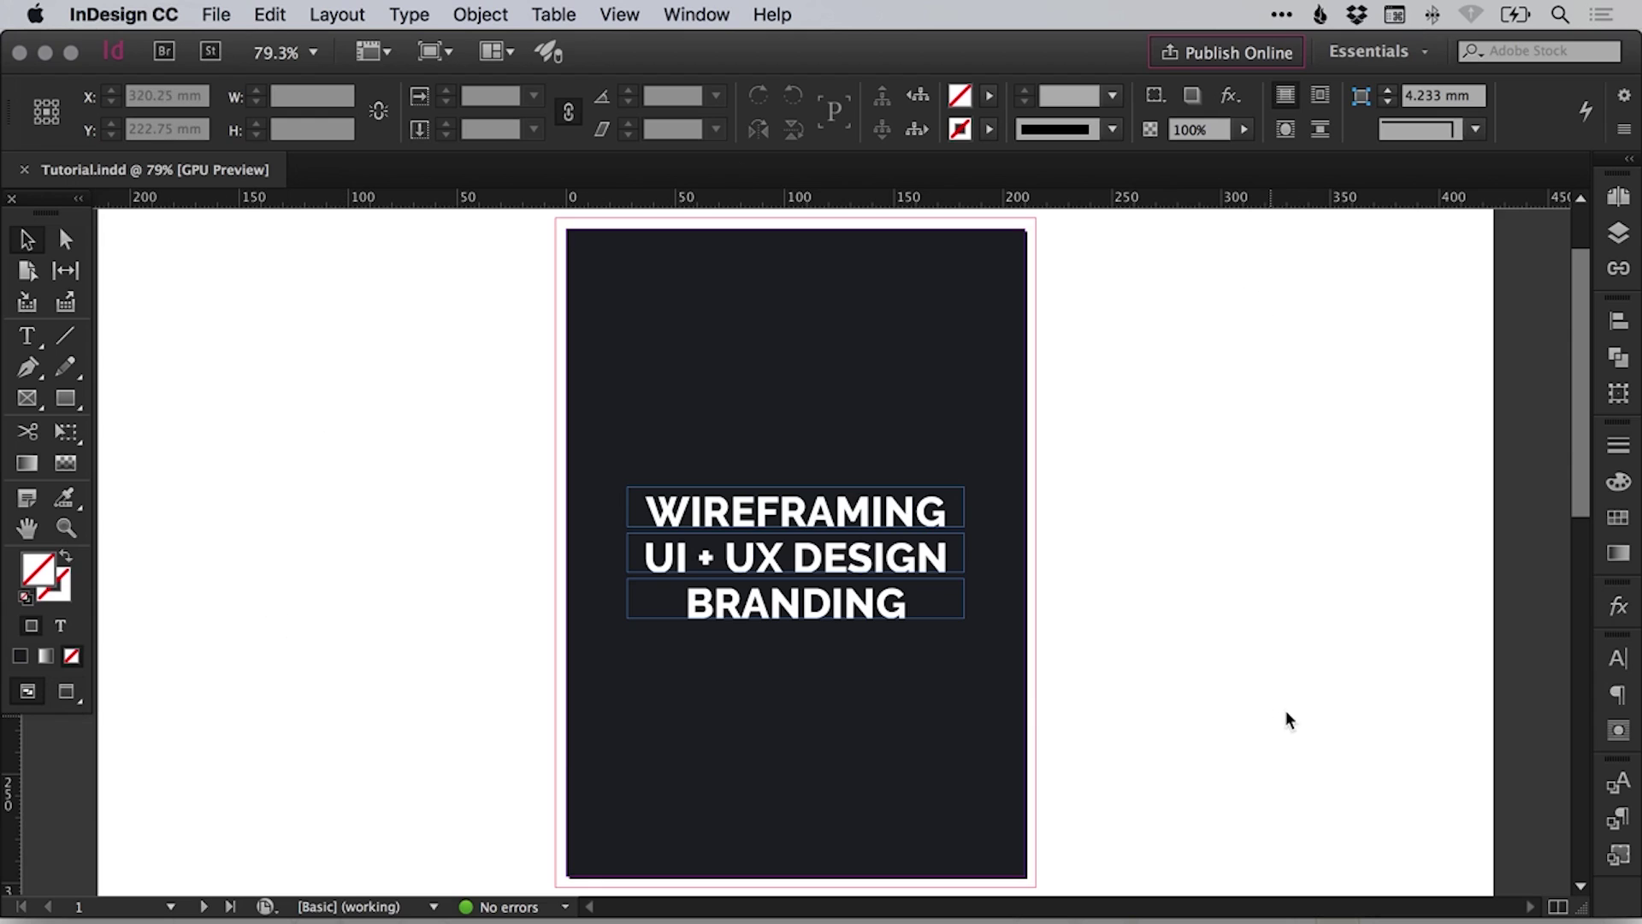
pyautogui.click(66, 693)
pyautogui.click(67, 692)
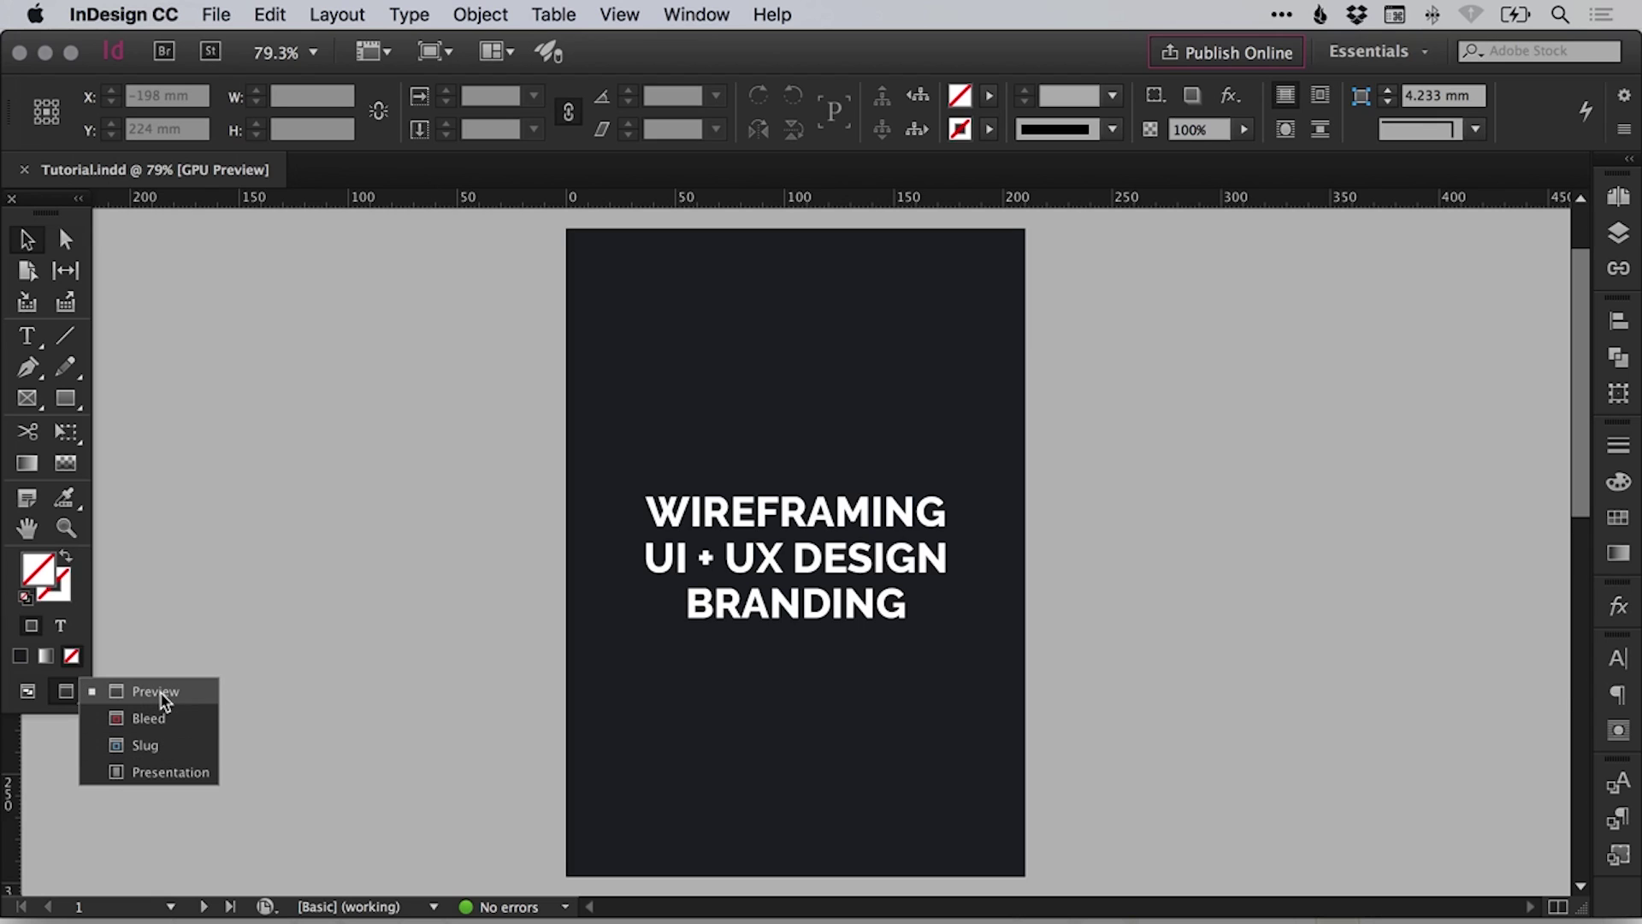
pyautogui.click(167, 692)
pyautogui.click(29, 693)
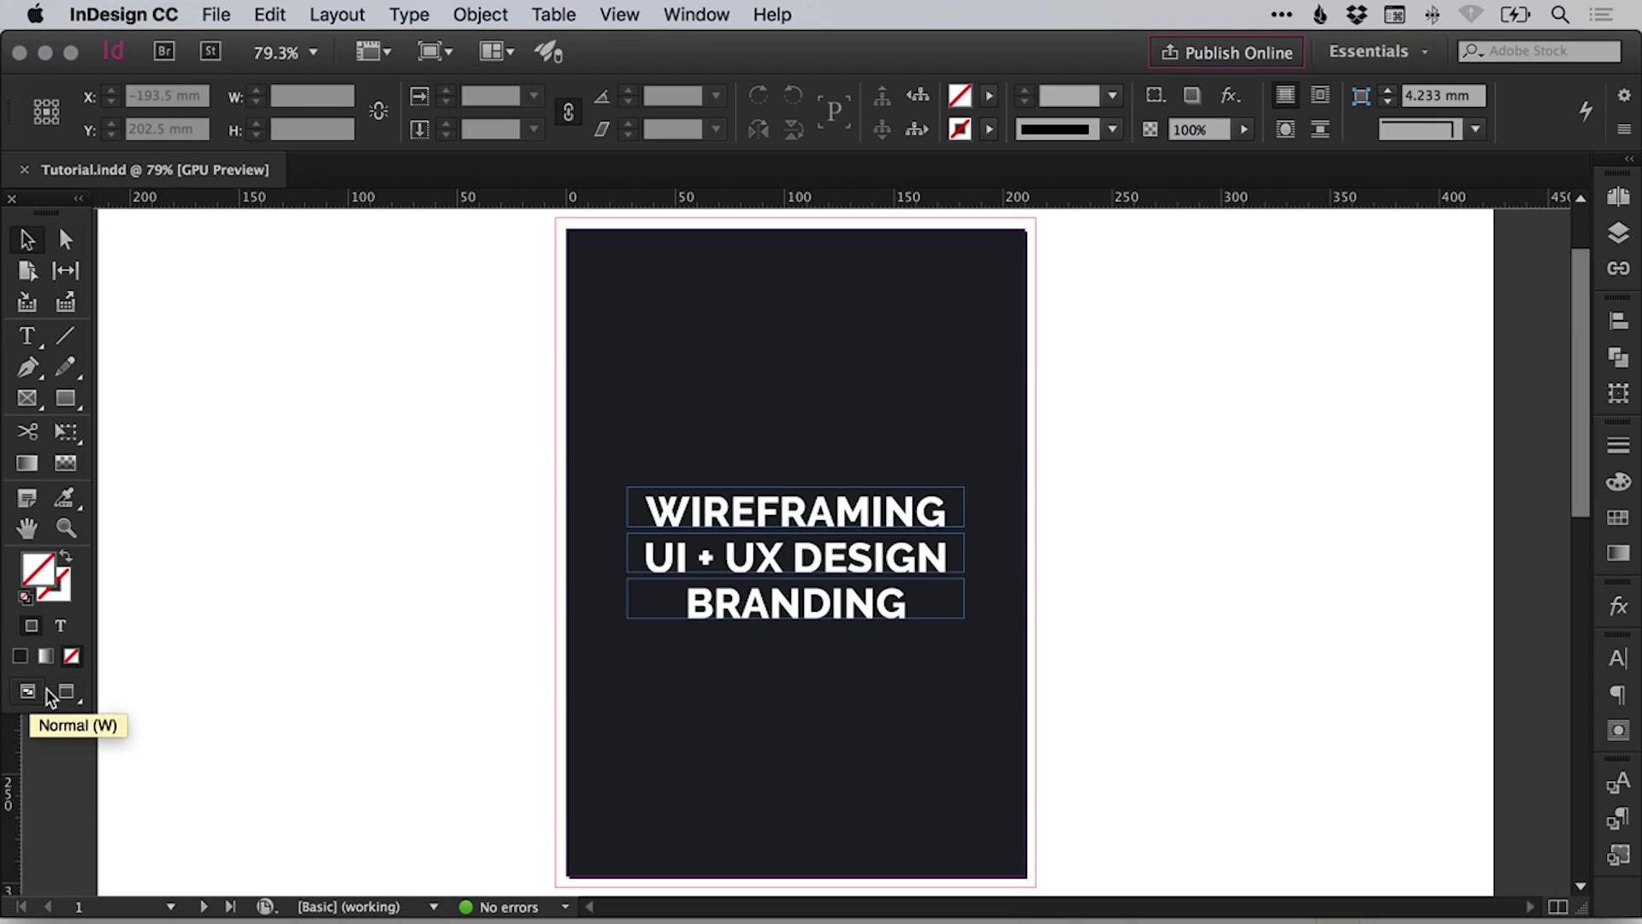
pyautogui.click(64, 690)
pyautogui.click(41, 695)
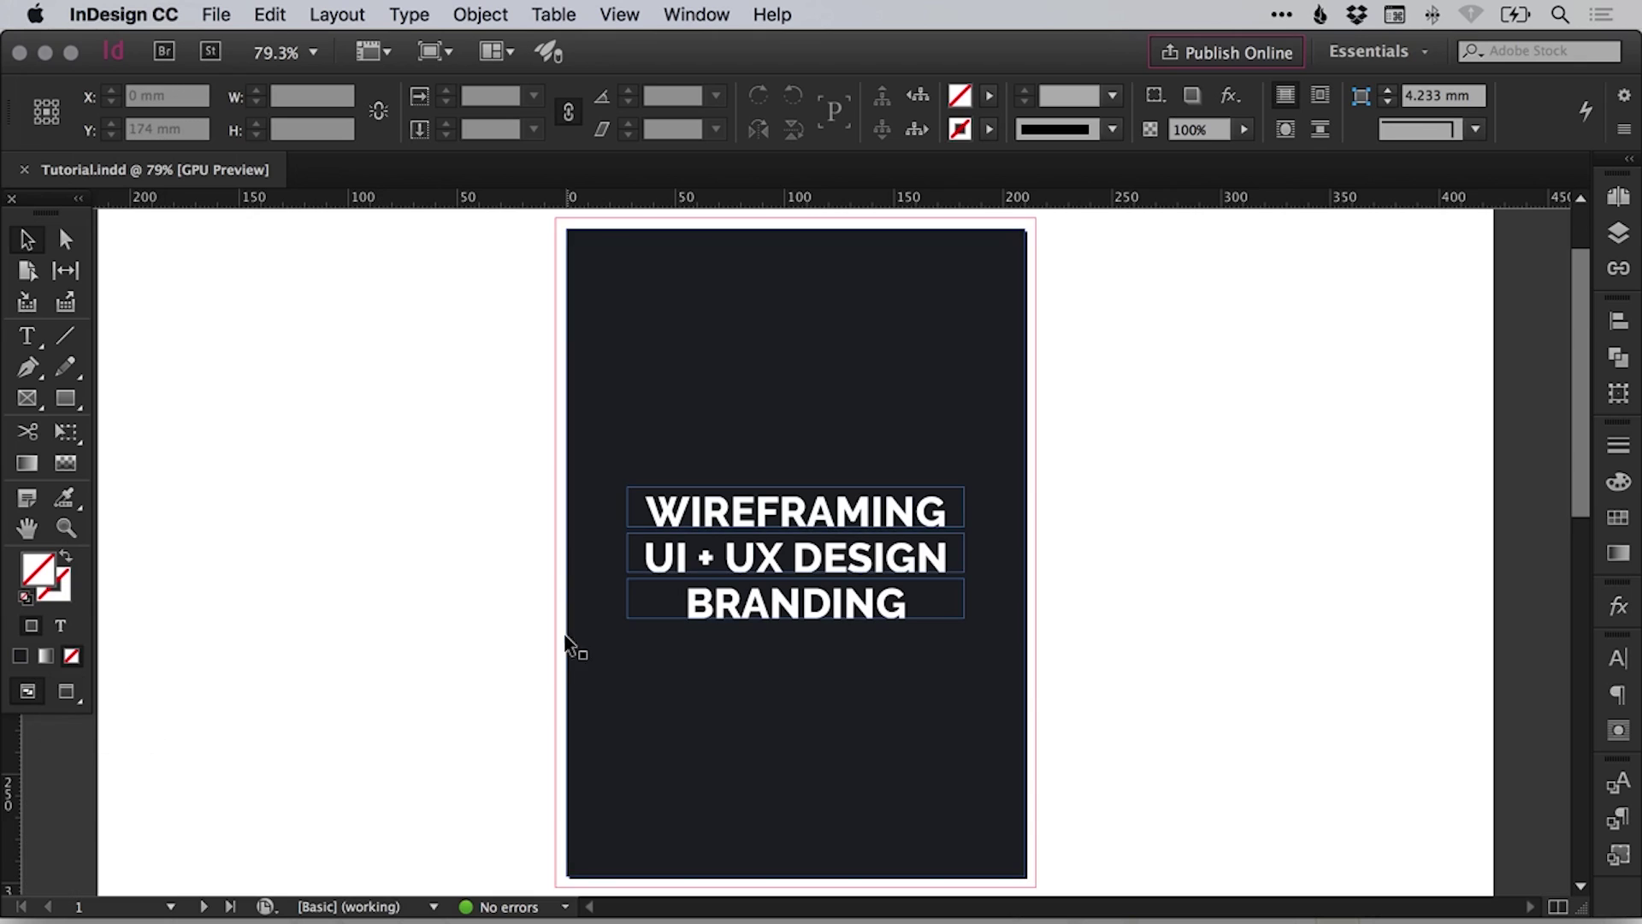
pyautogui.scroll(5, 886, 347)
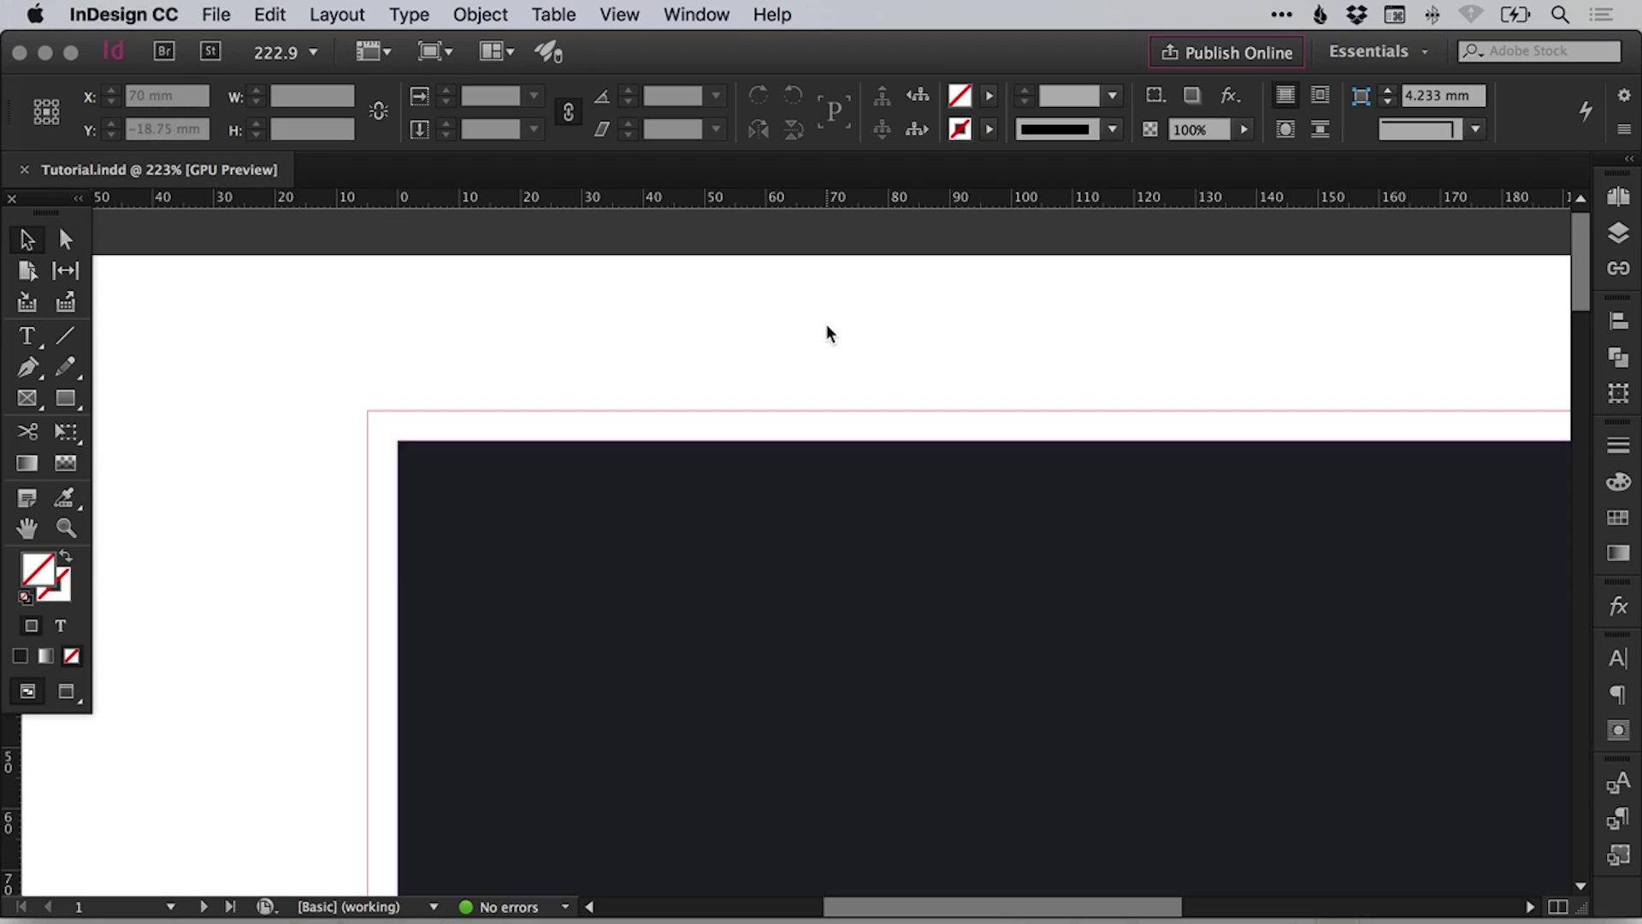
pyautogui.press('super+0')
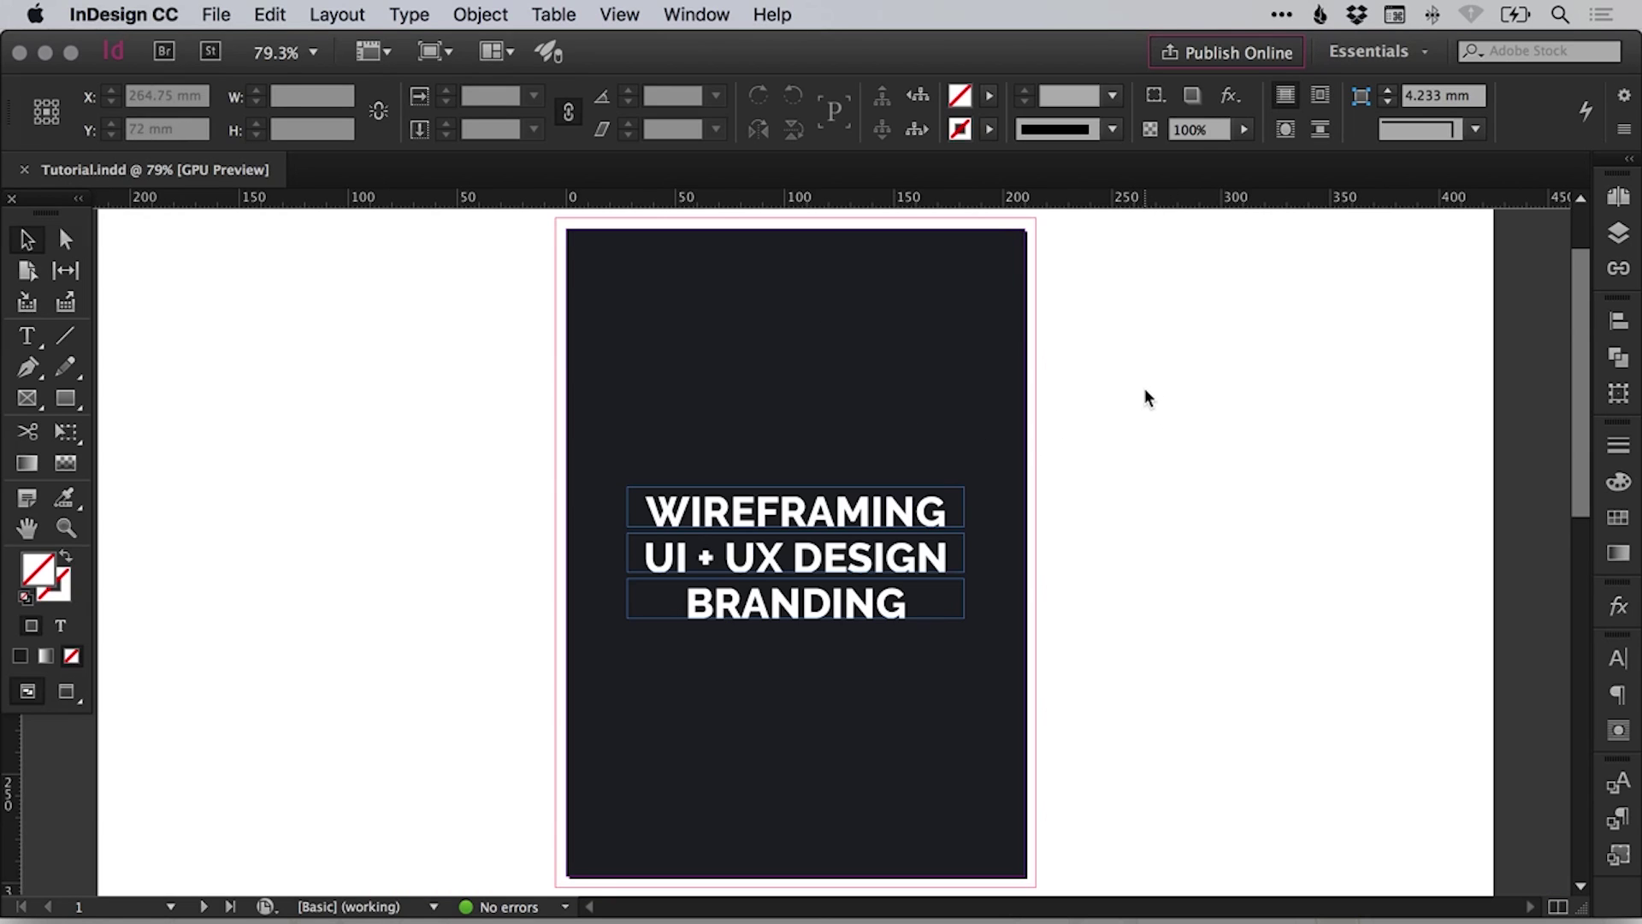
pyautogui.press('z')
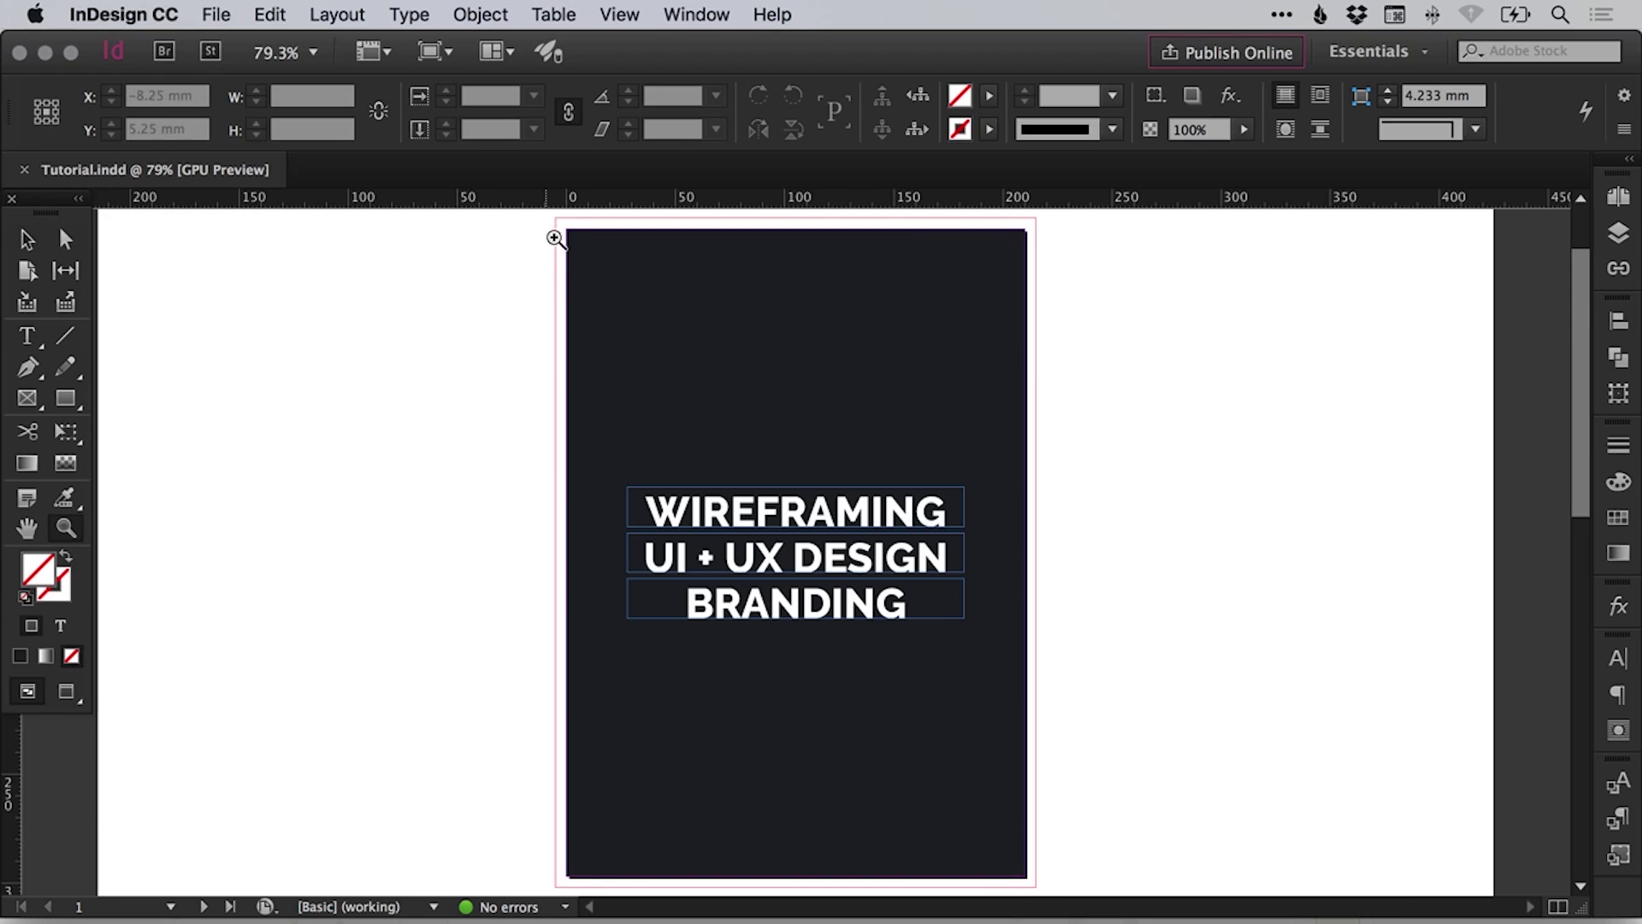
pyautogui.moveTo(557, 239); pyautogui.dragTo(693, 407)
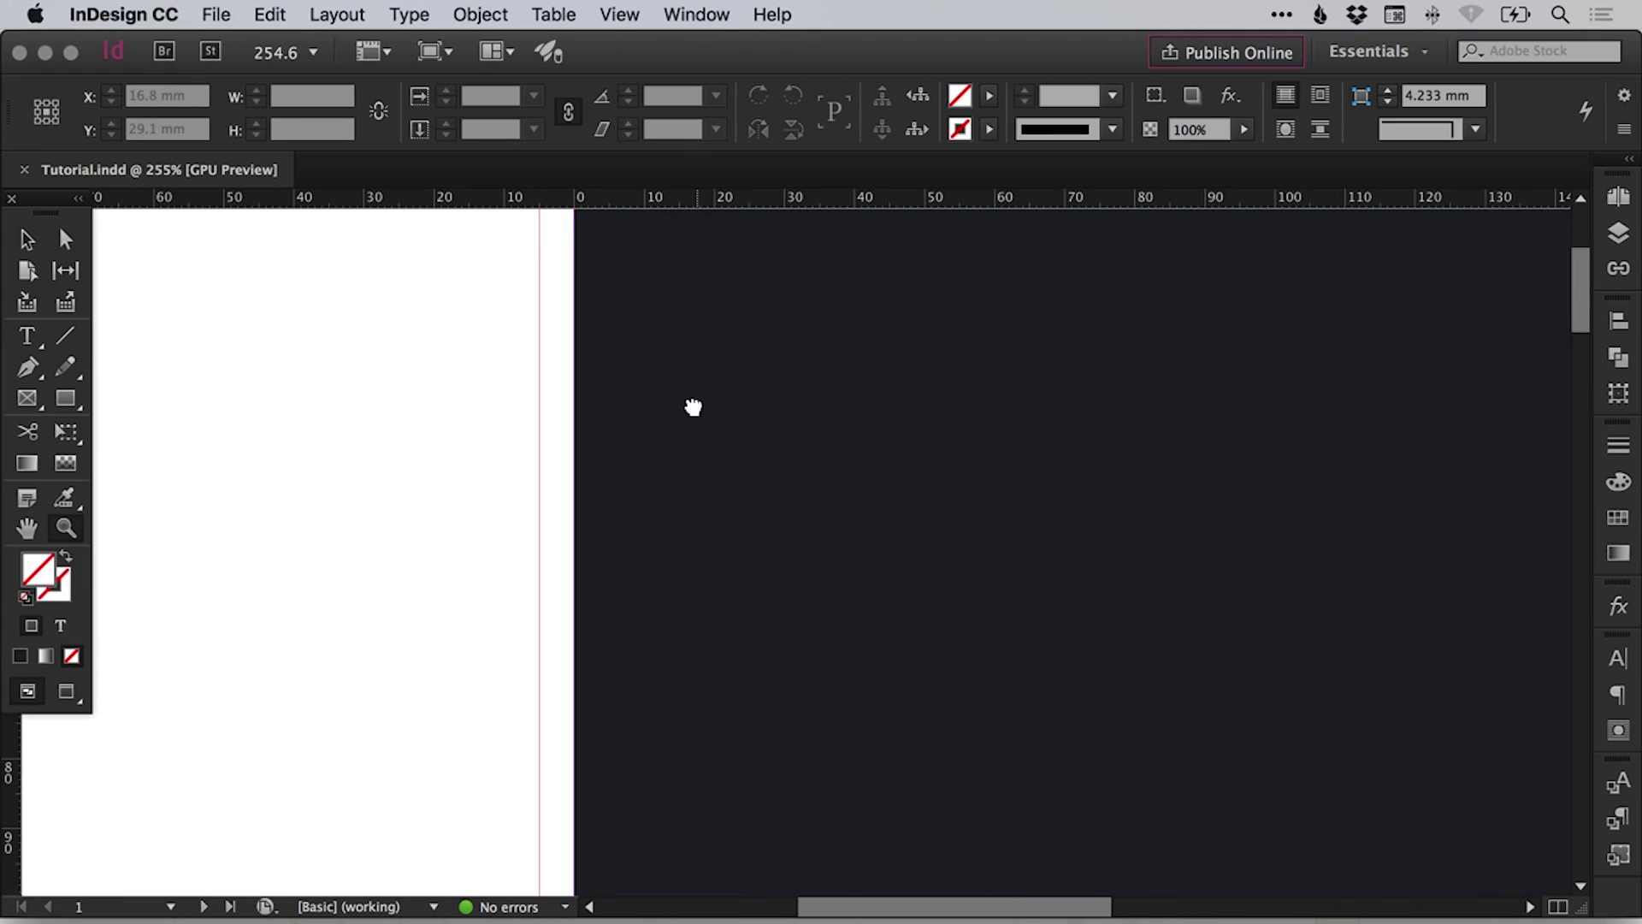
pyautogui.press('v')
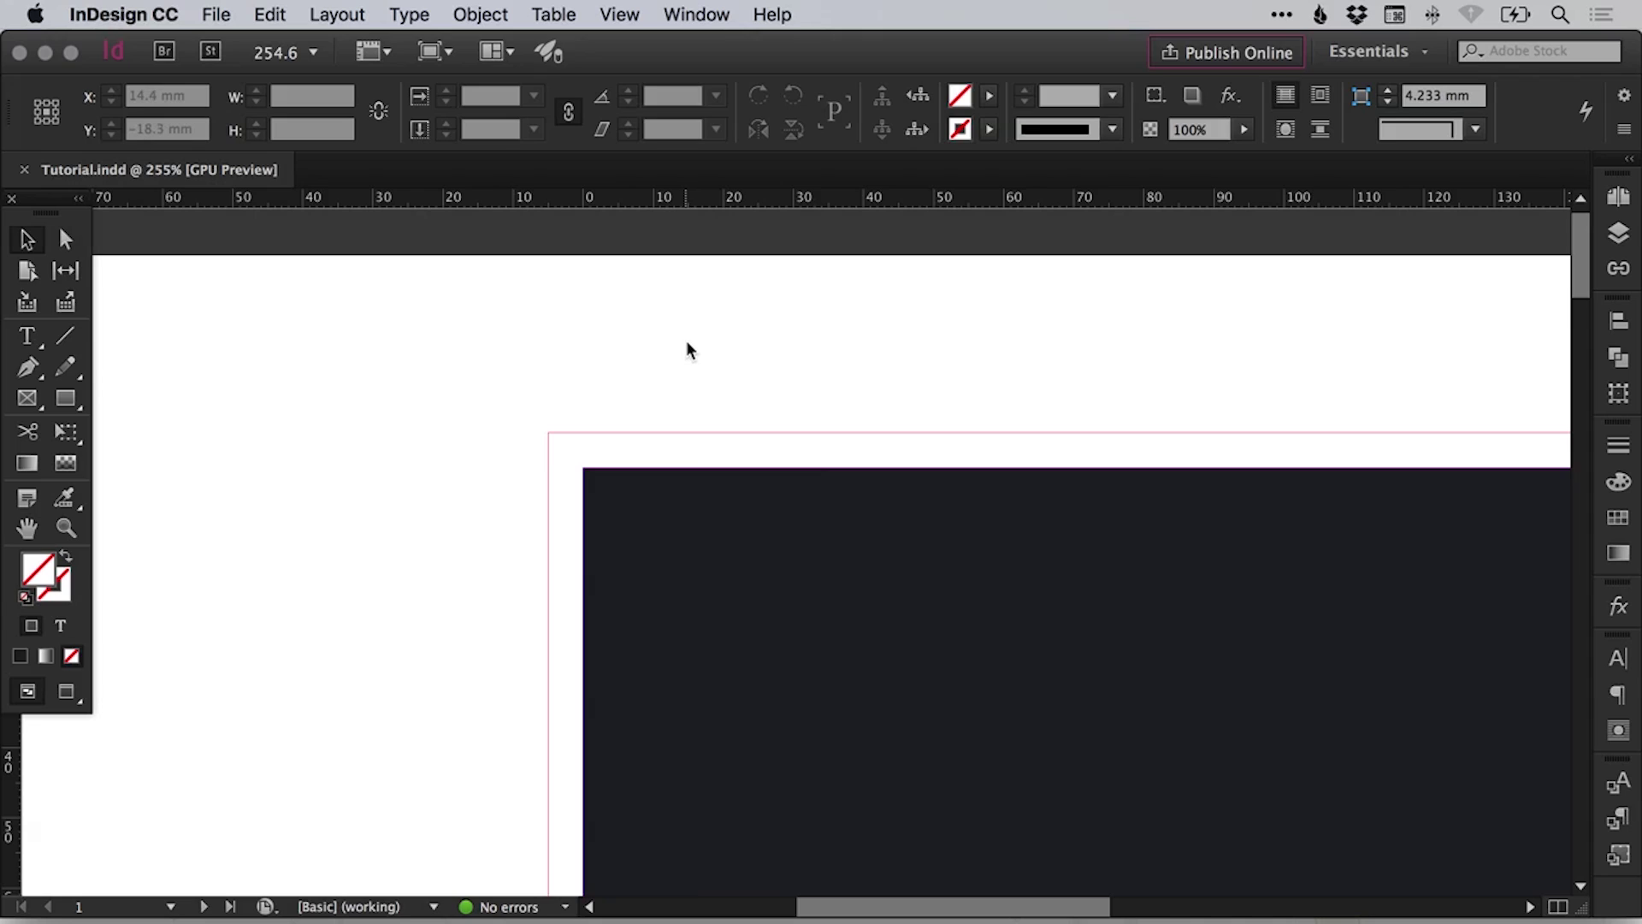
# - Confirm the 5 mm bleed on all four sides in Document Setup
pyautogui.click(216, 14)
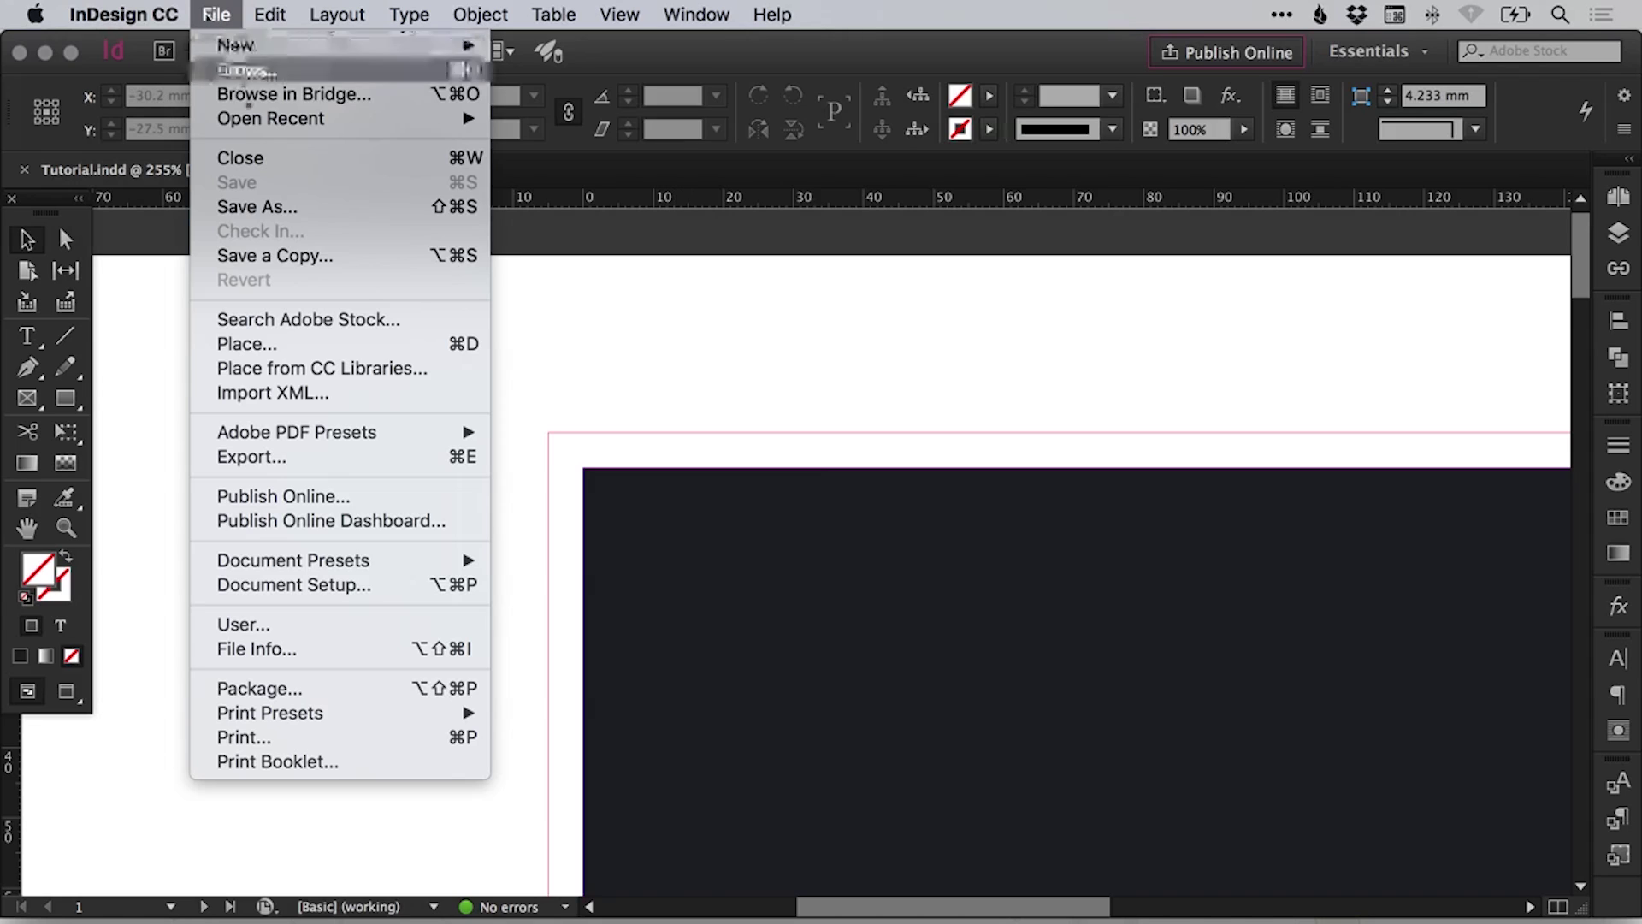
pyautogui.click(263, 584)
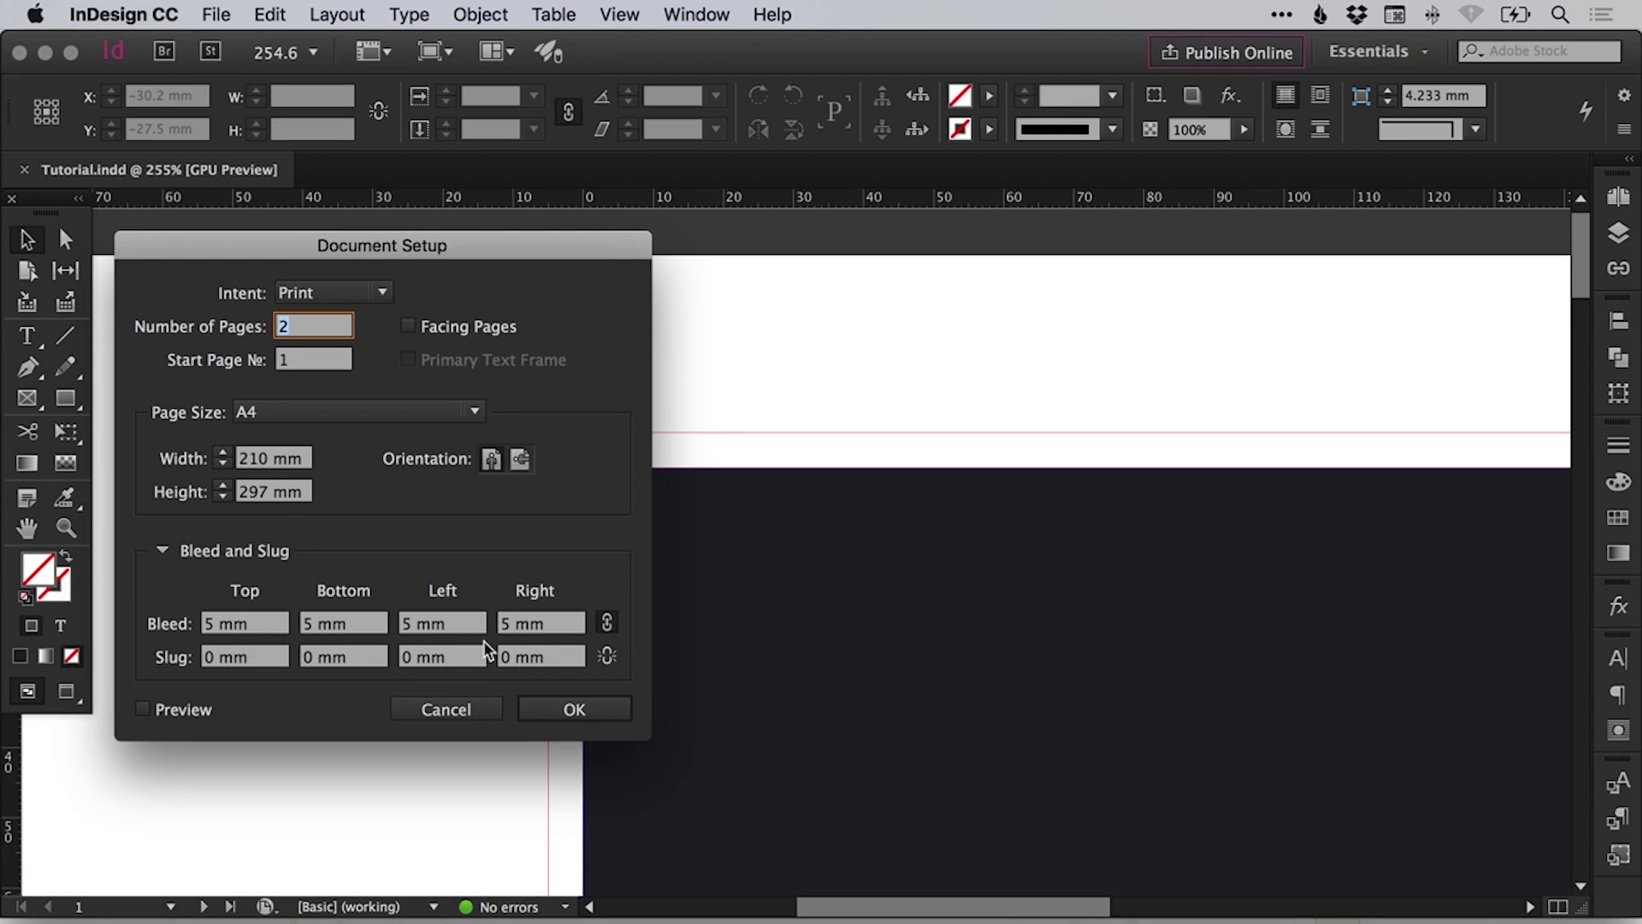
pyautogui.click(575, 712)
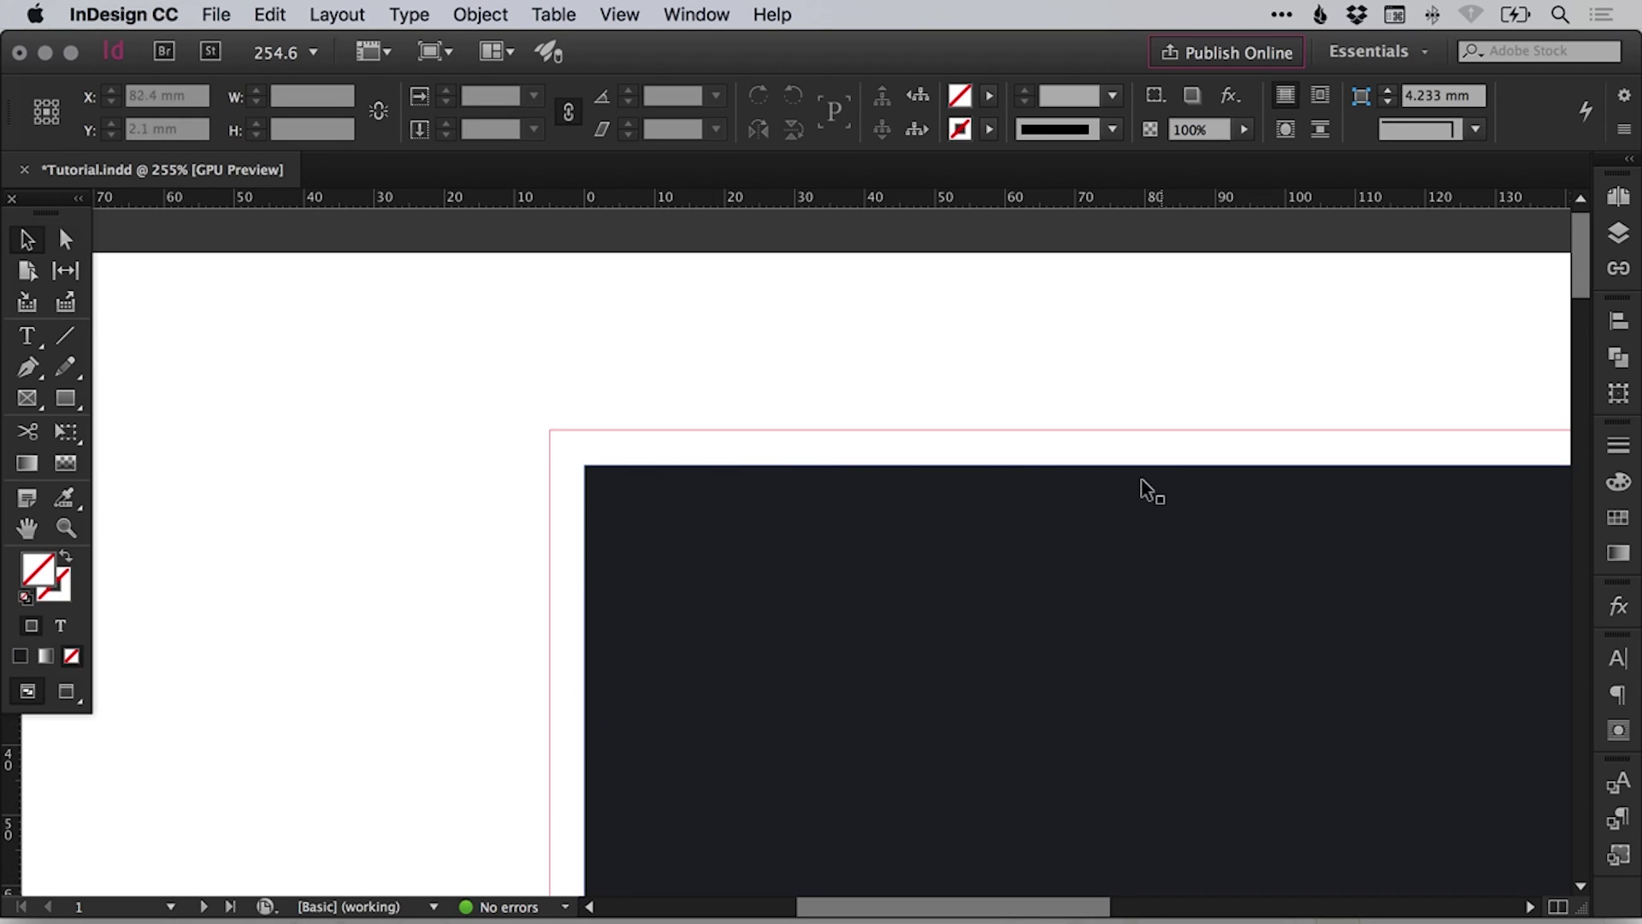
pyautogui.press('w')
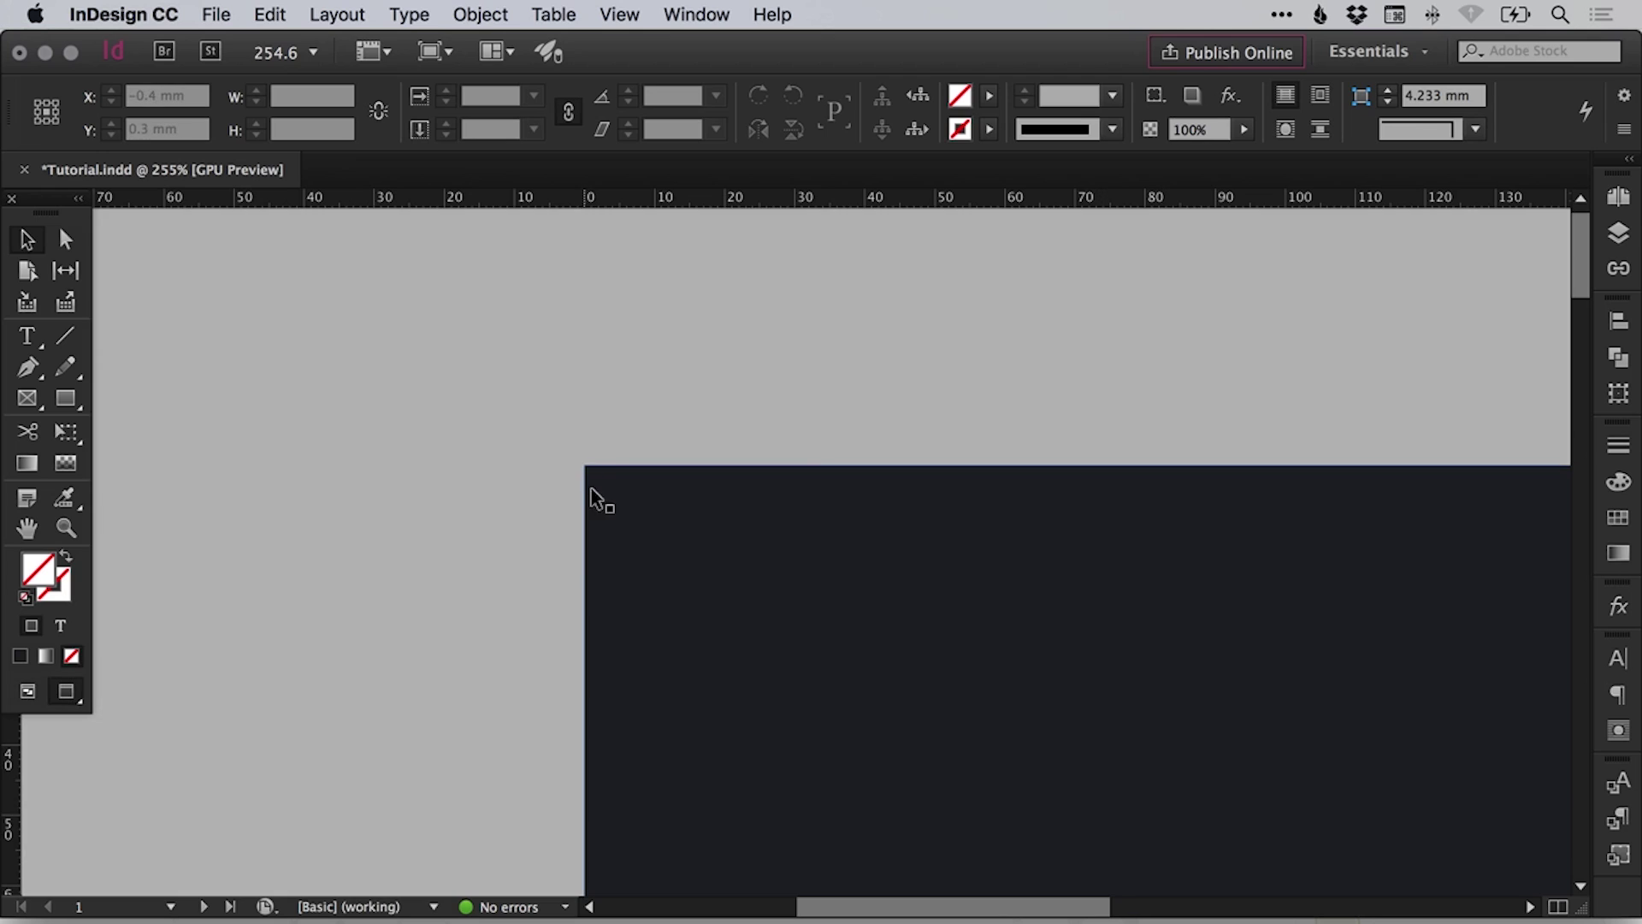
pyautogui.press('super+0')
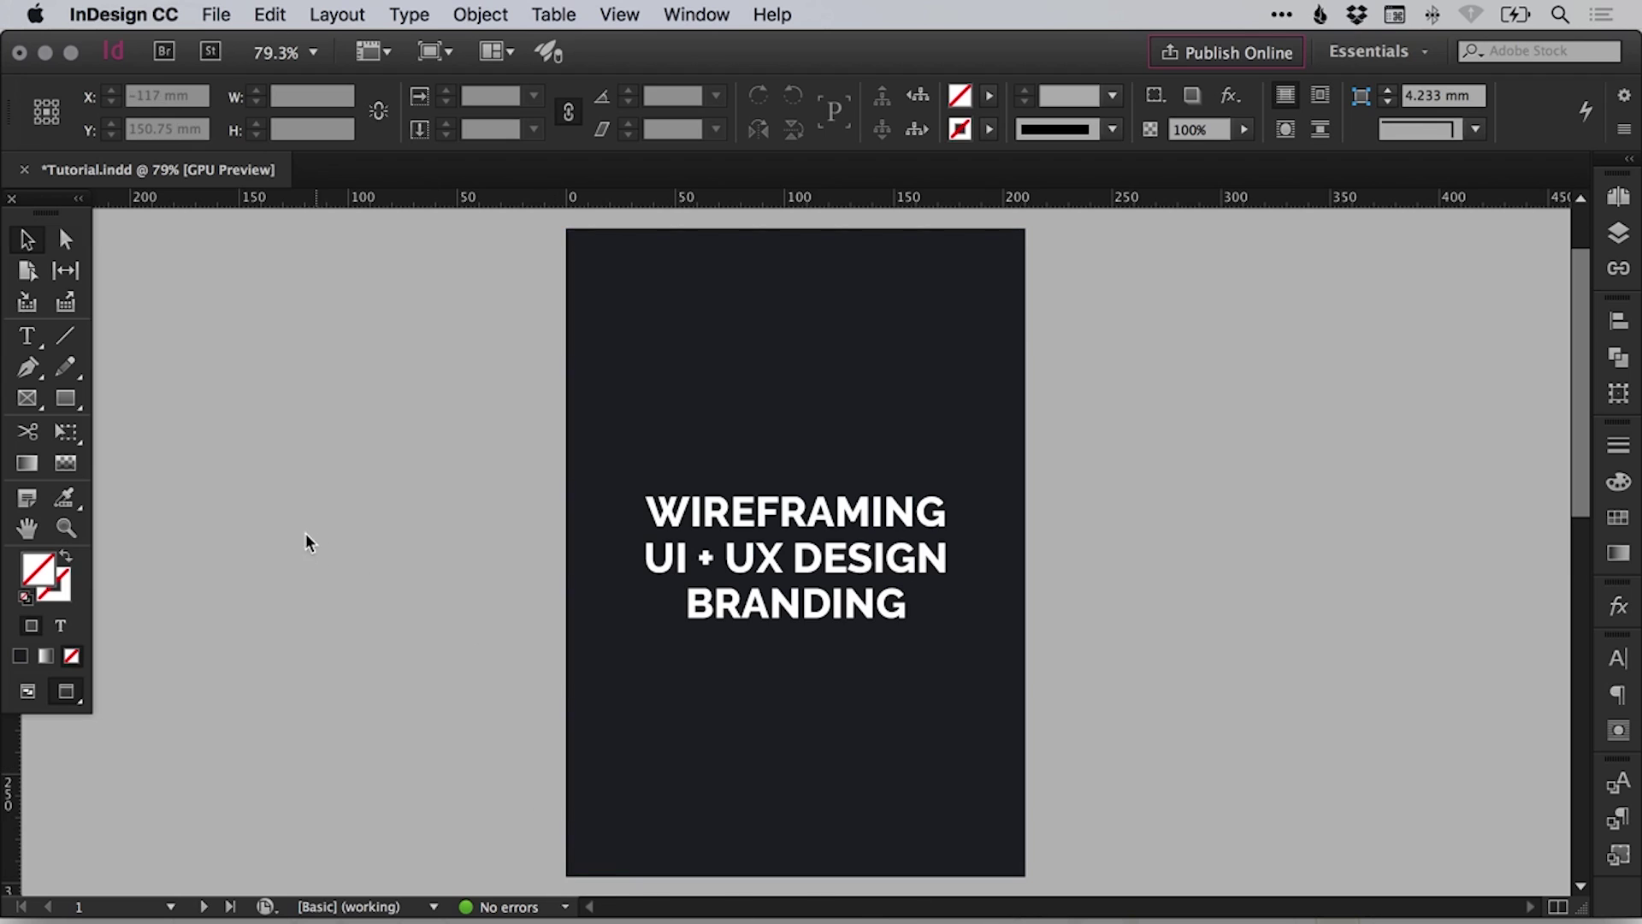
pyautogui.press('w')
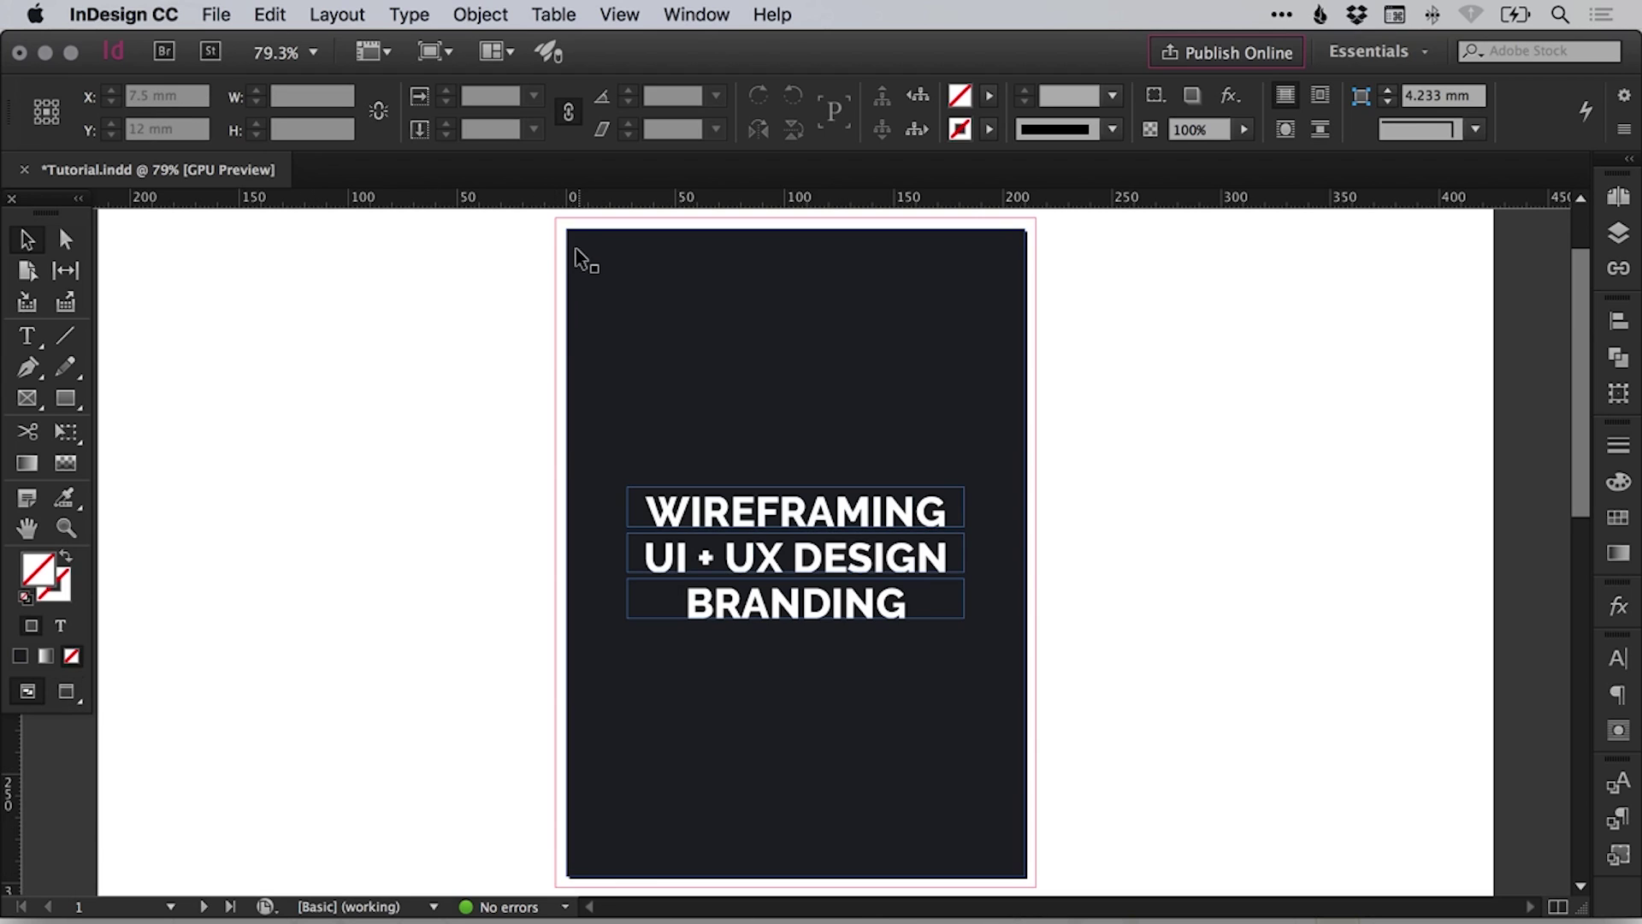
pyautogui.moveTo(577, 248); pyautogui.dragTo(741, 629)
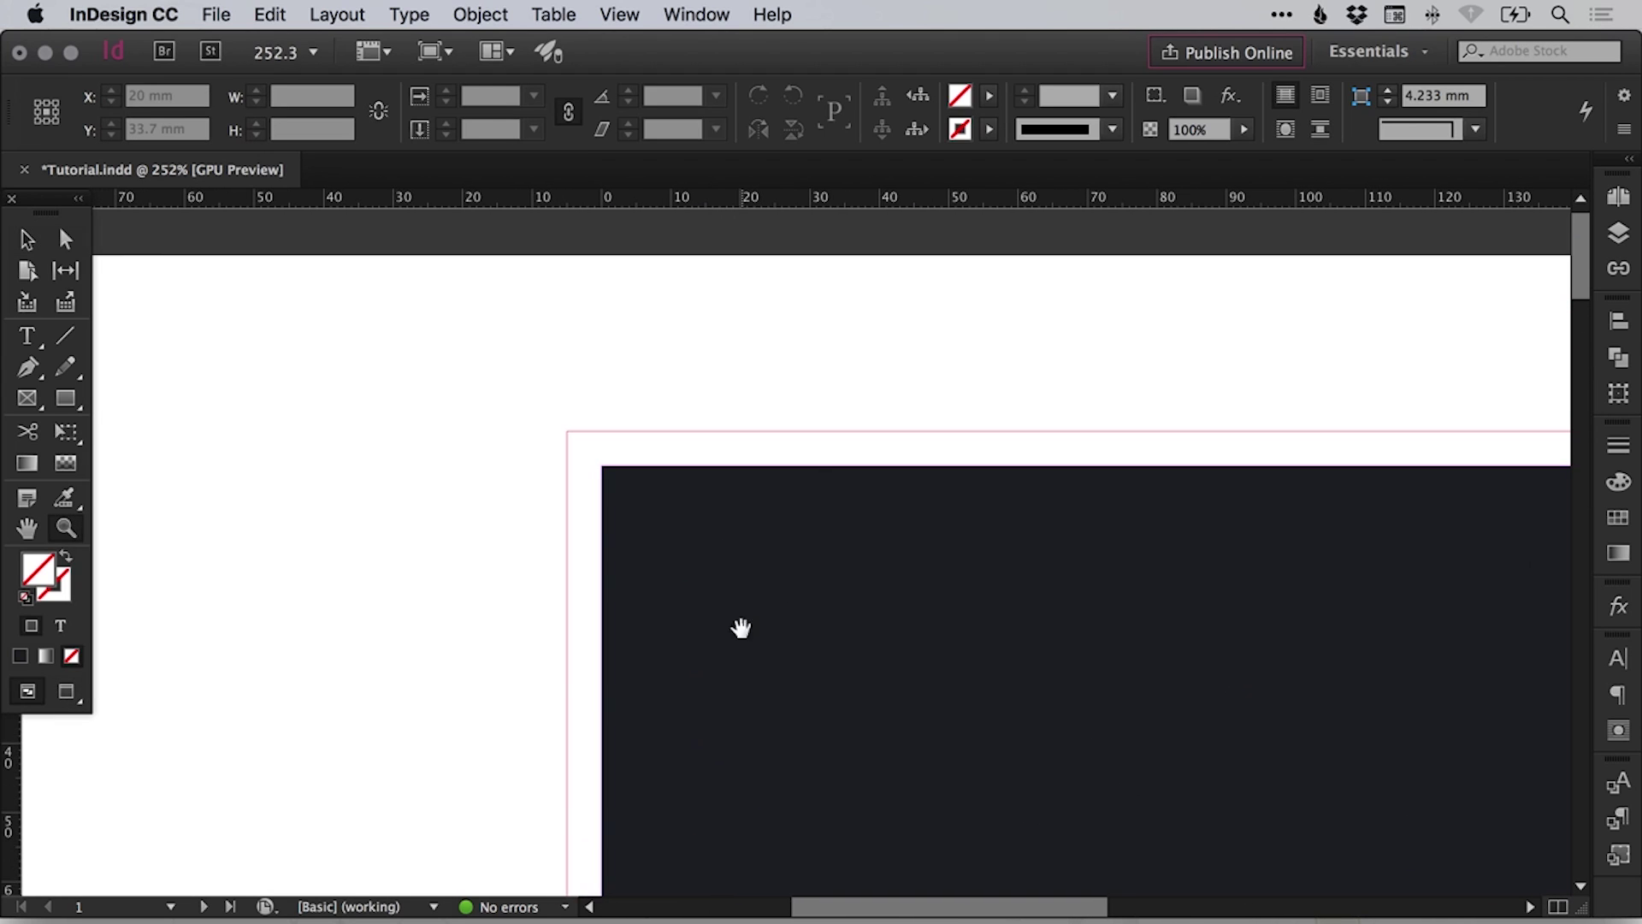
pyautogui.press('v')
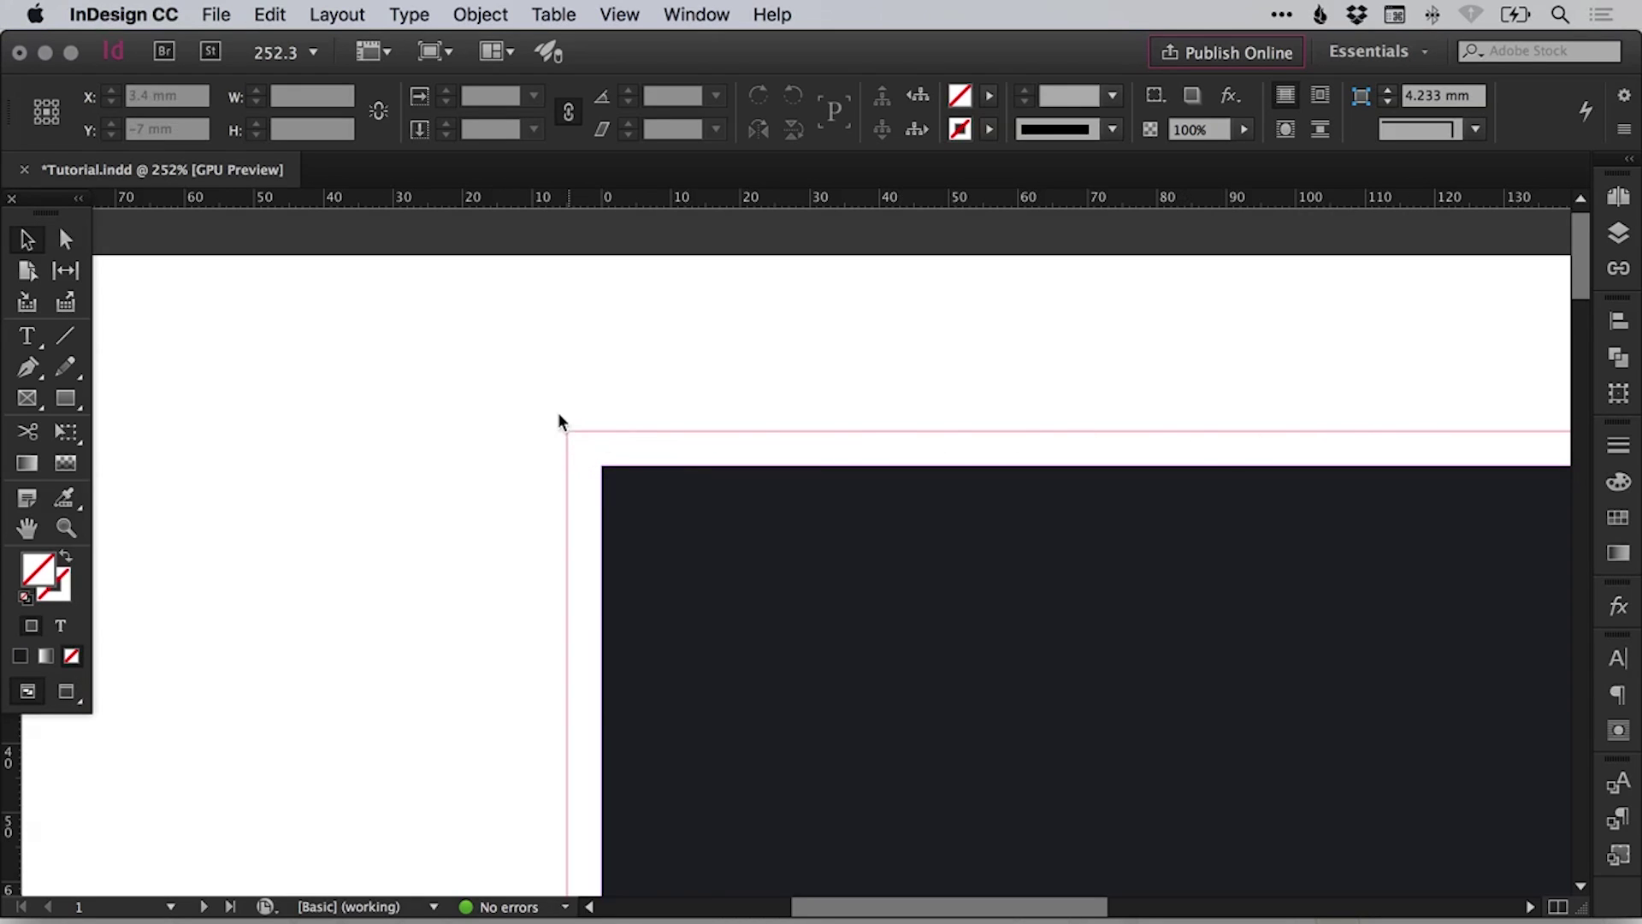
# - Stretch the dark background's top-left corner out to the bleed corner
pyautogui.click(634, 498)
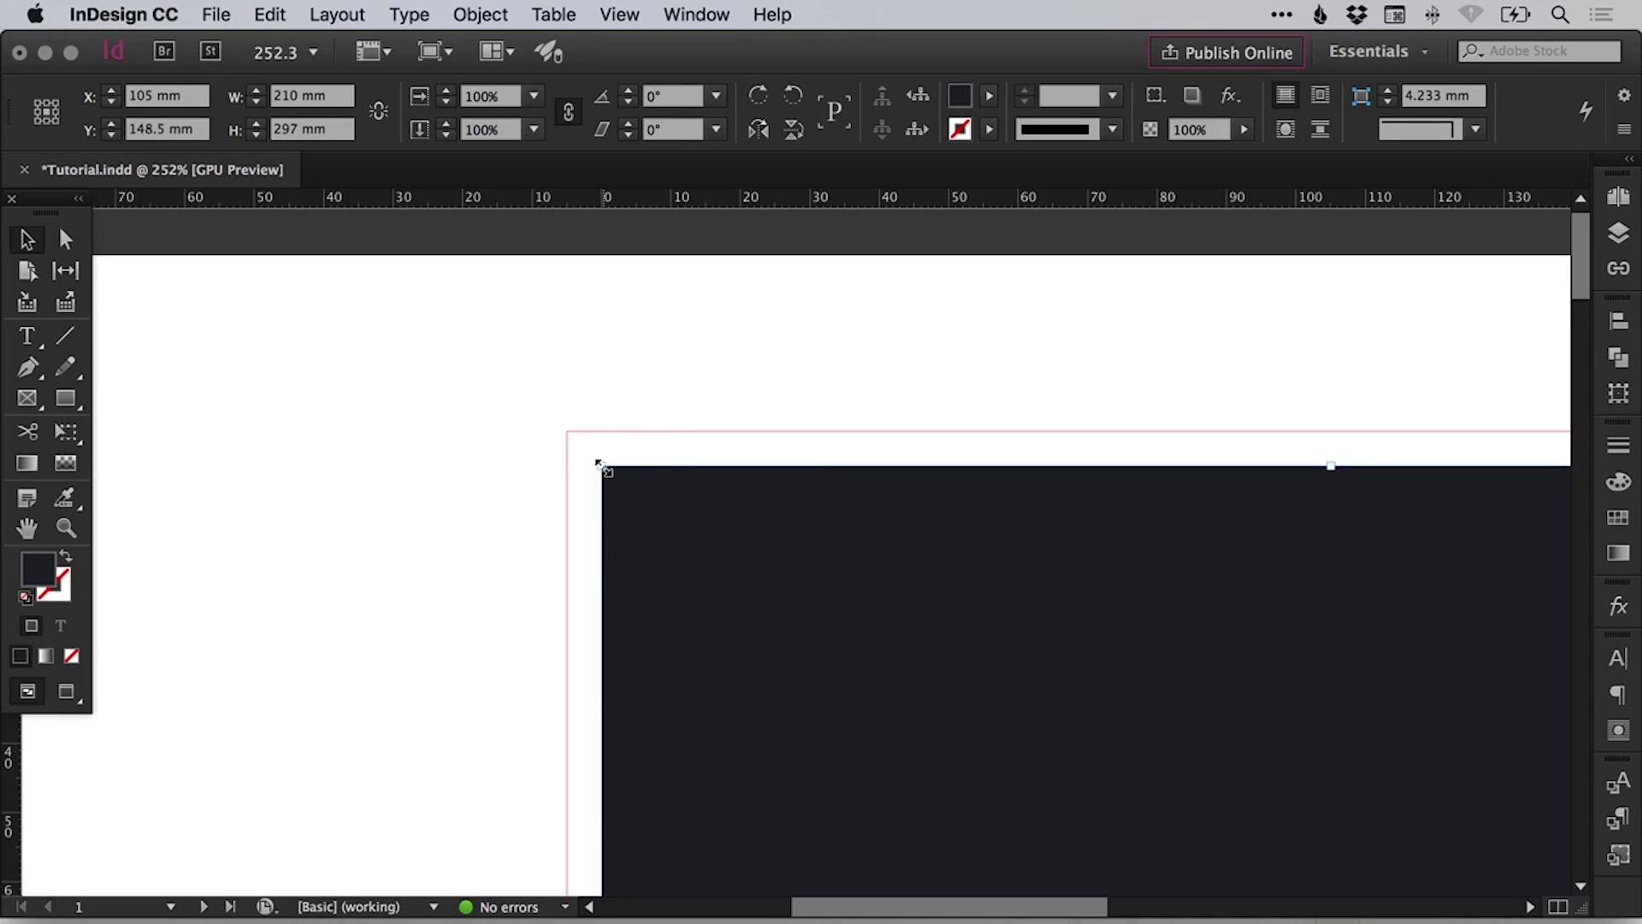
pyautogui.moveTo(599, 464); pyautogui.dragTo(566, 430)
pyautogui.click(668, 378)
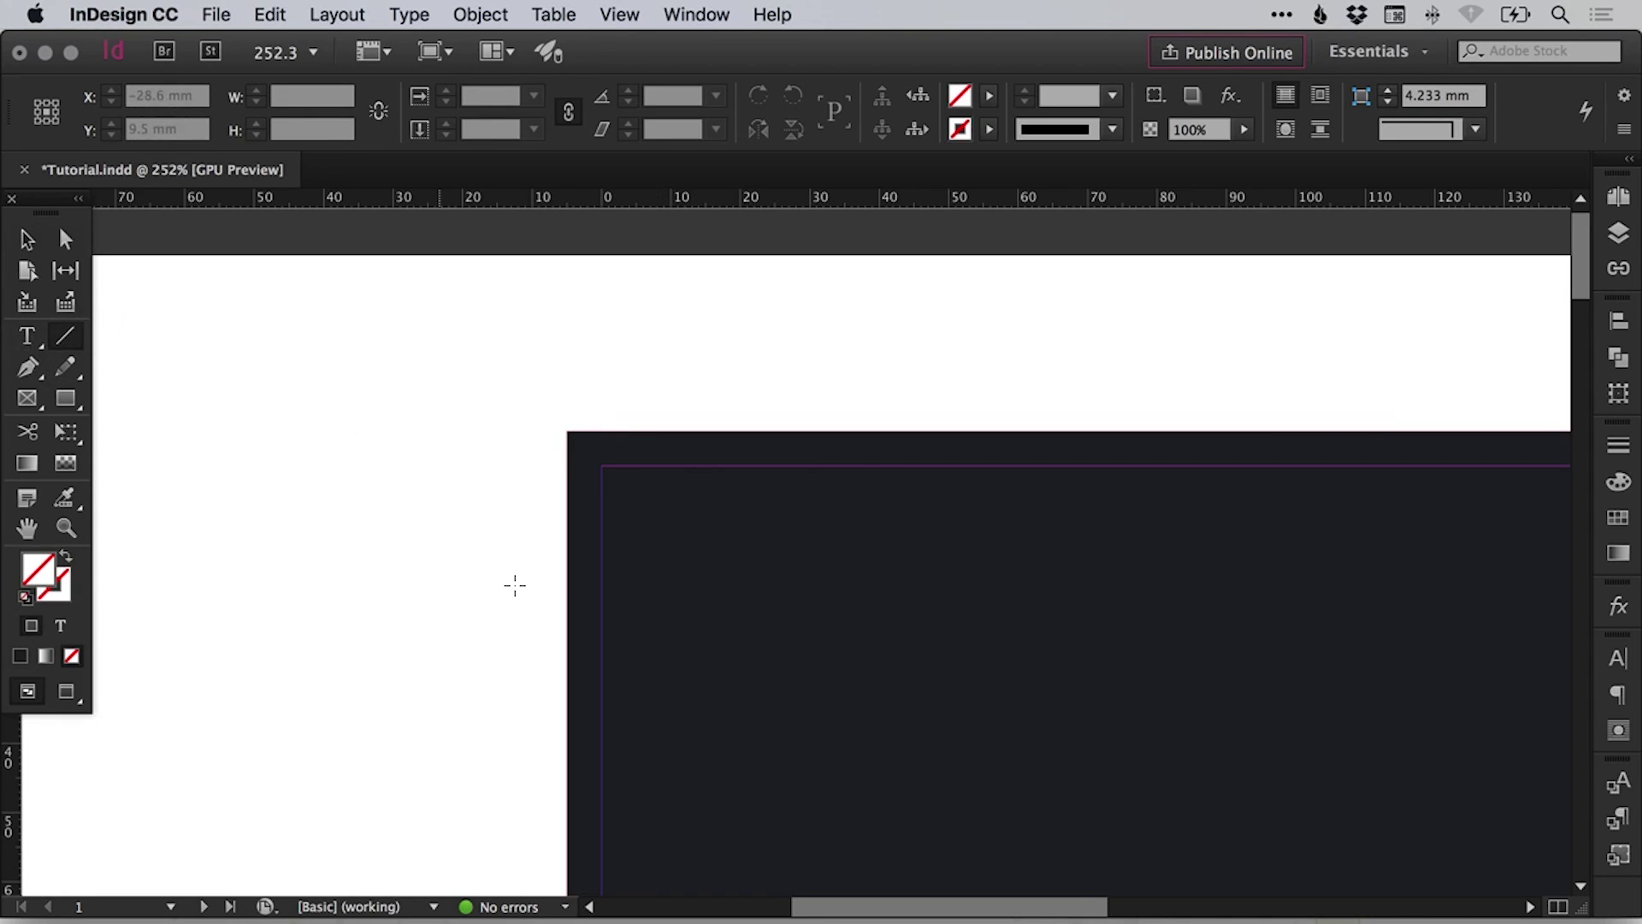
# - Draw a vertical line, give it a yellow stroke, and move it to the page's left edge
pyautogui.moveTo(494, 495); pyautogui.dragTo(494, 760)
pyautogui.press('v')
pyautogui.click(62, 588)
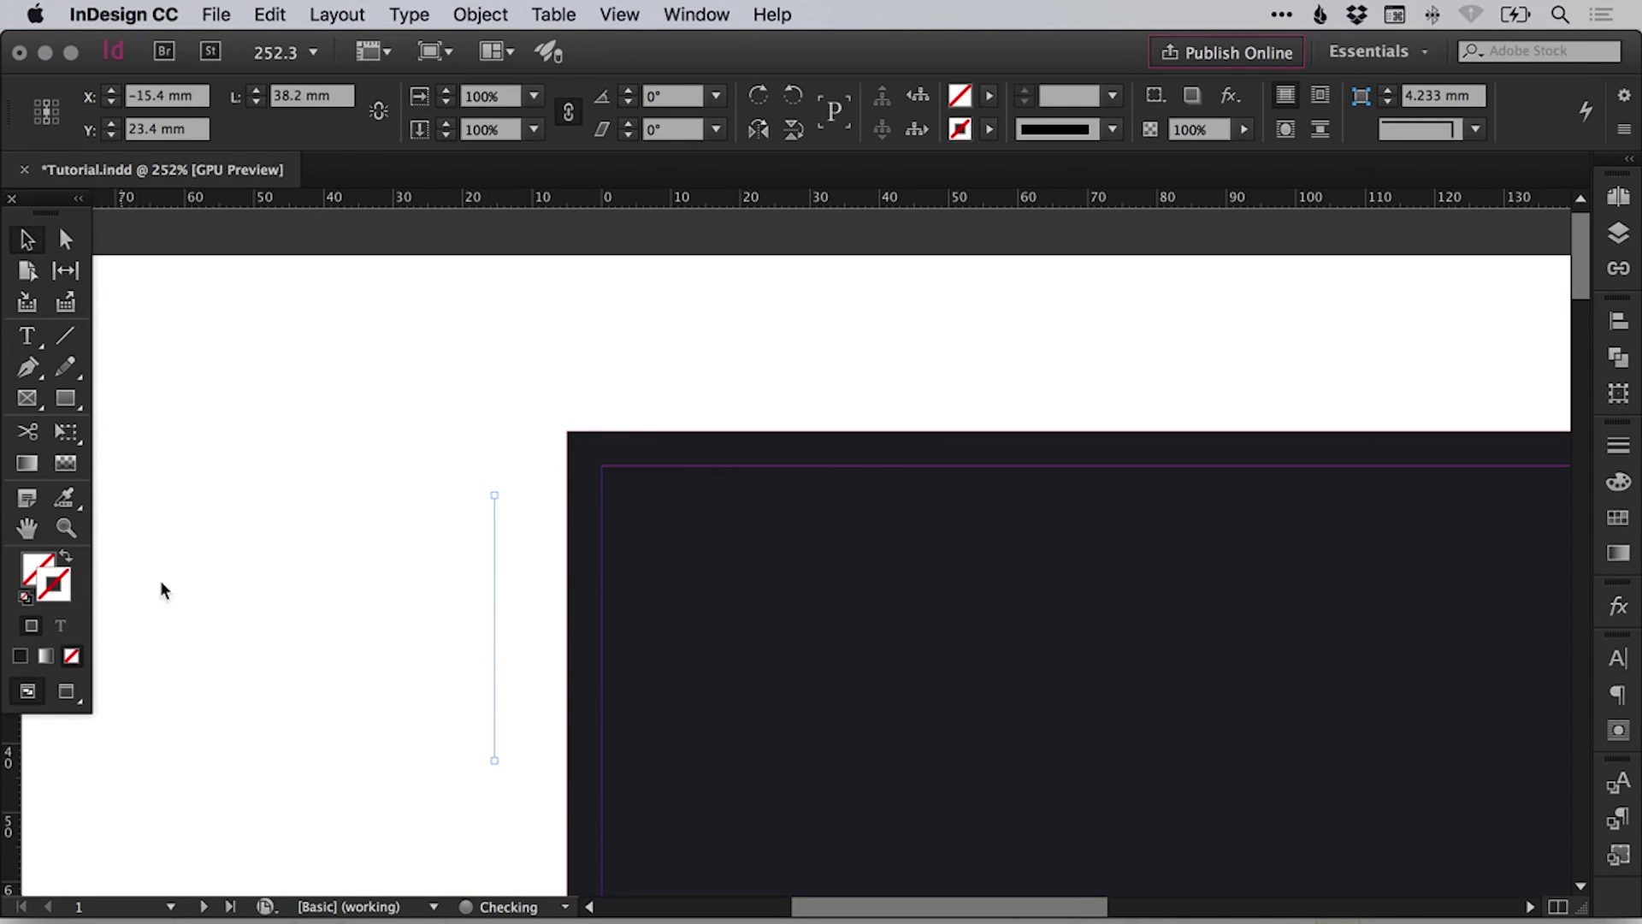
pyautogui.click(1617, 519)
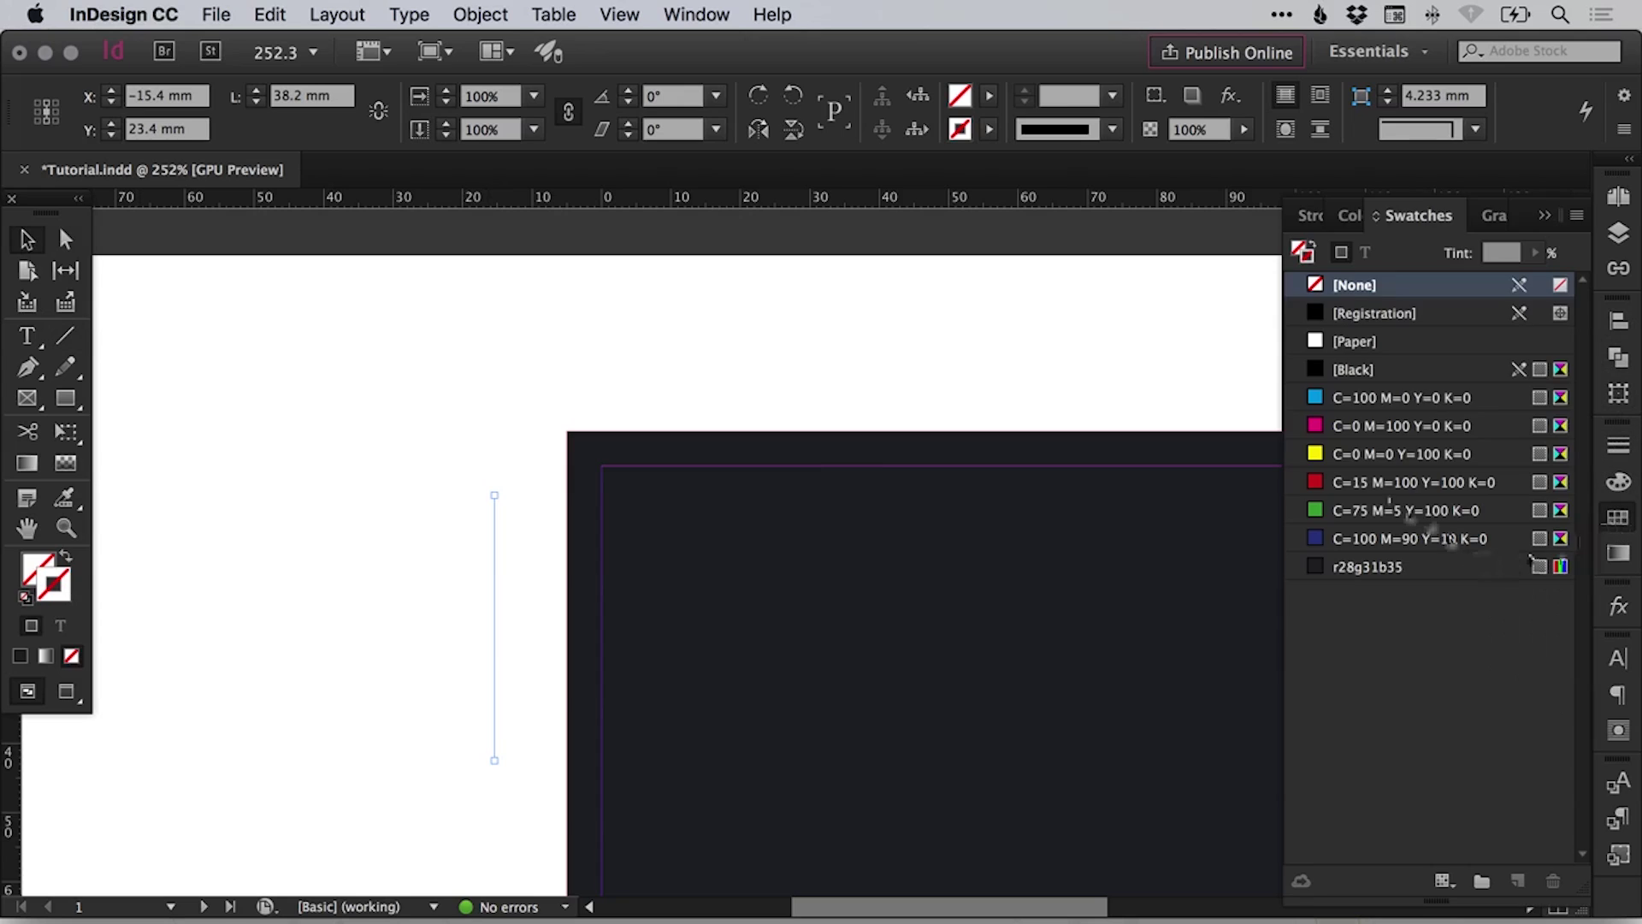
pyautogui.click(1402, 454)
pyautogui.click(467, 563)
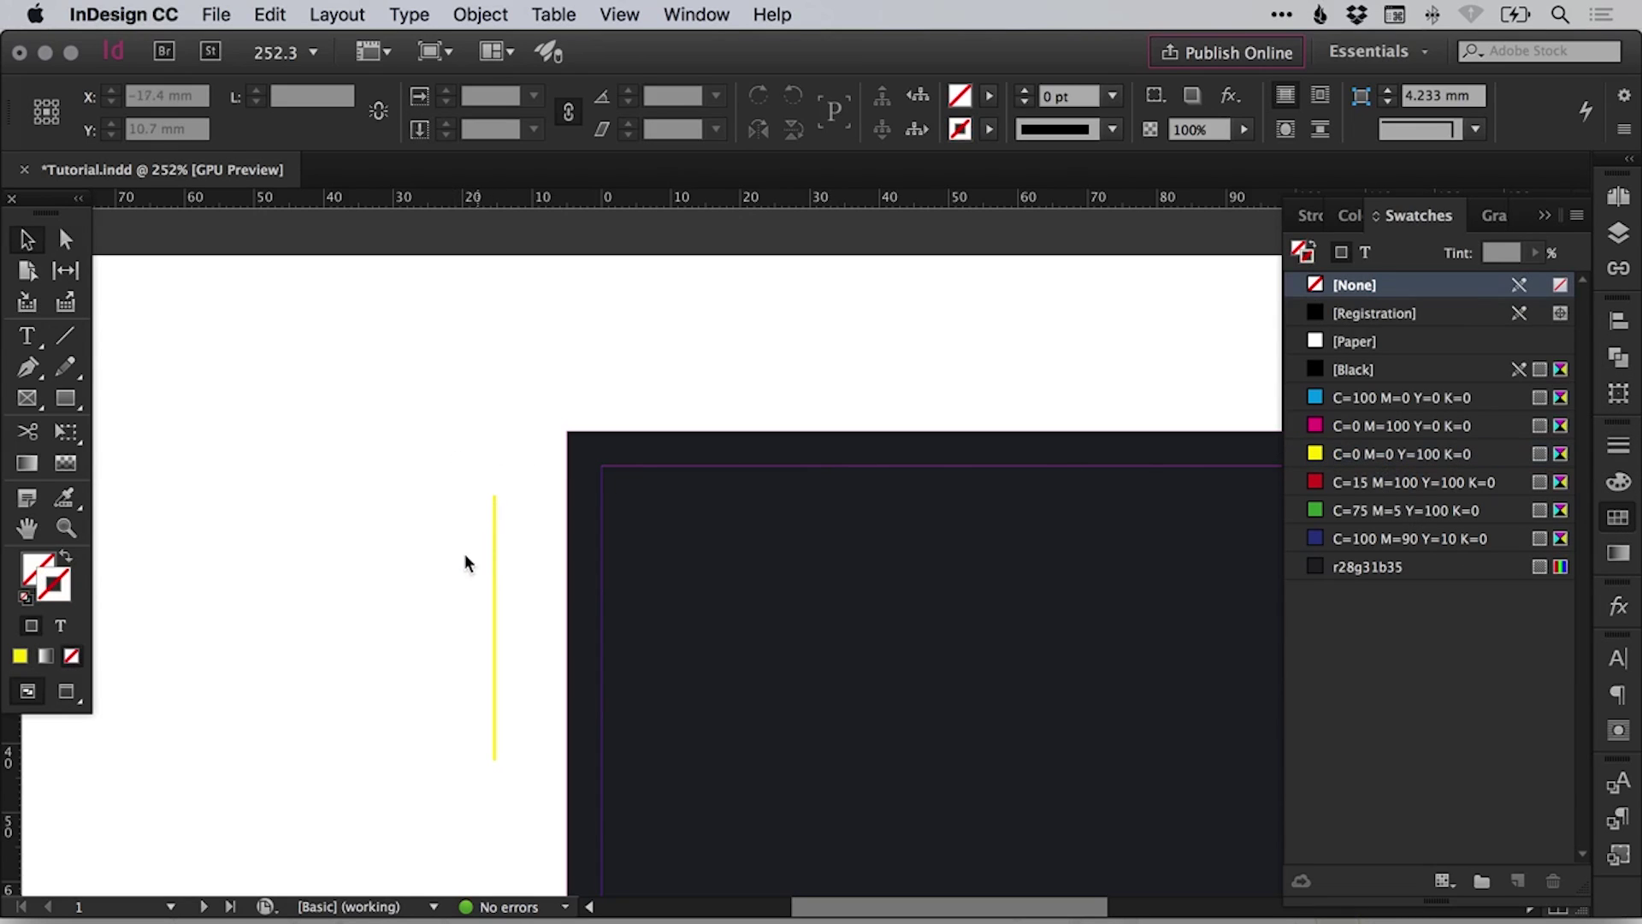
pyautogui.moveTo(493, 584); pyautogui.dragTo(591, 551)
# - Extend the dark background's top-left corner to the red bleed corner
pyautogui.click(459, 552)
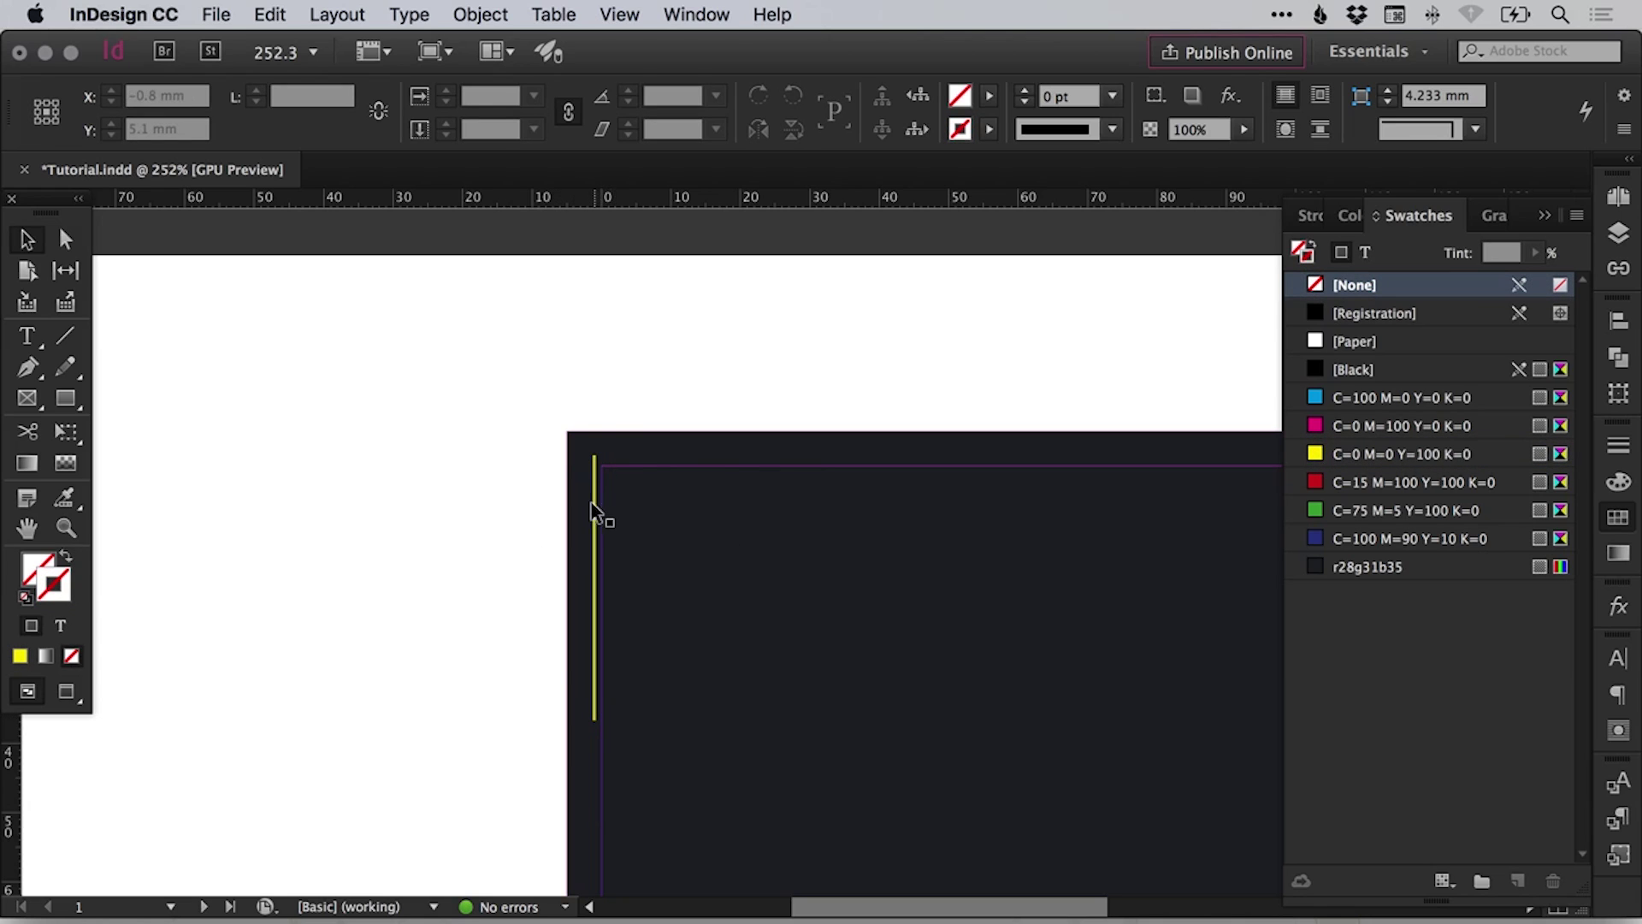
pyautogui.click(585, 501)
pyautogui.moveTo(568, 433); pyautogui.dragTo(623, 470)
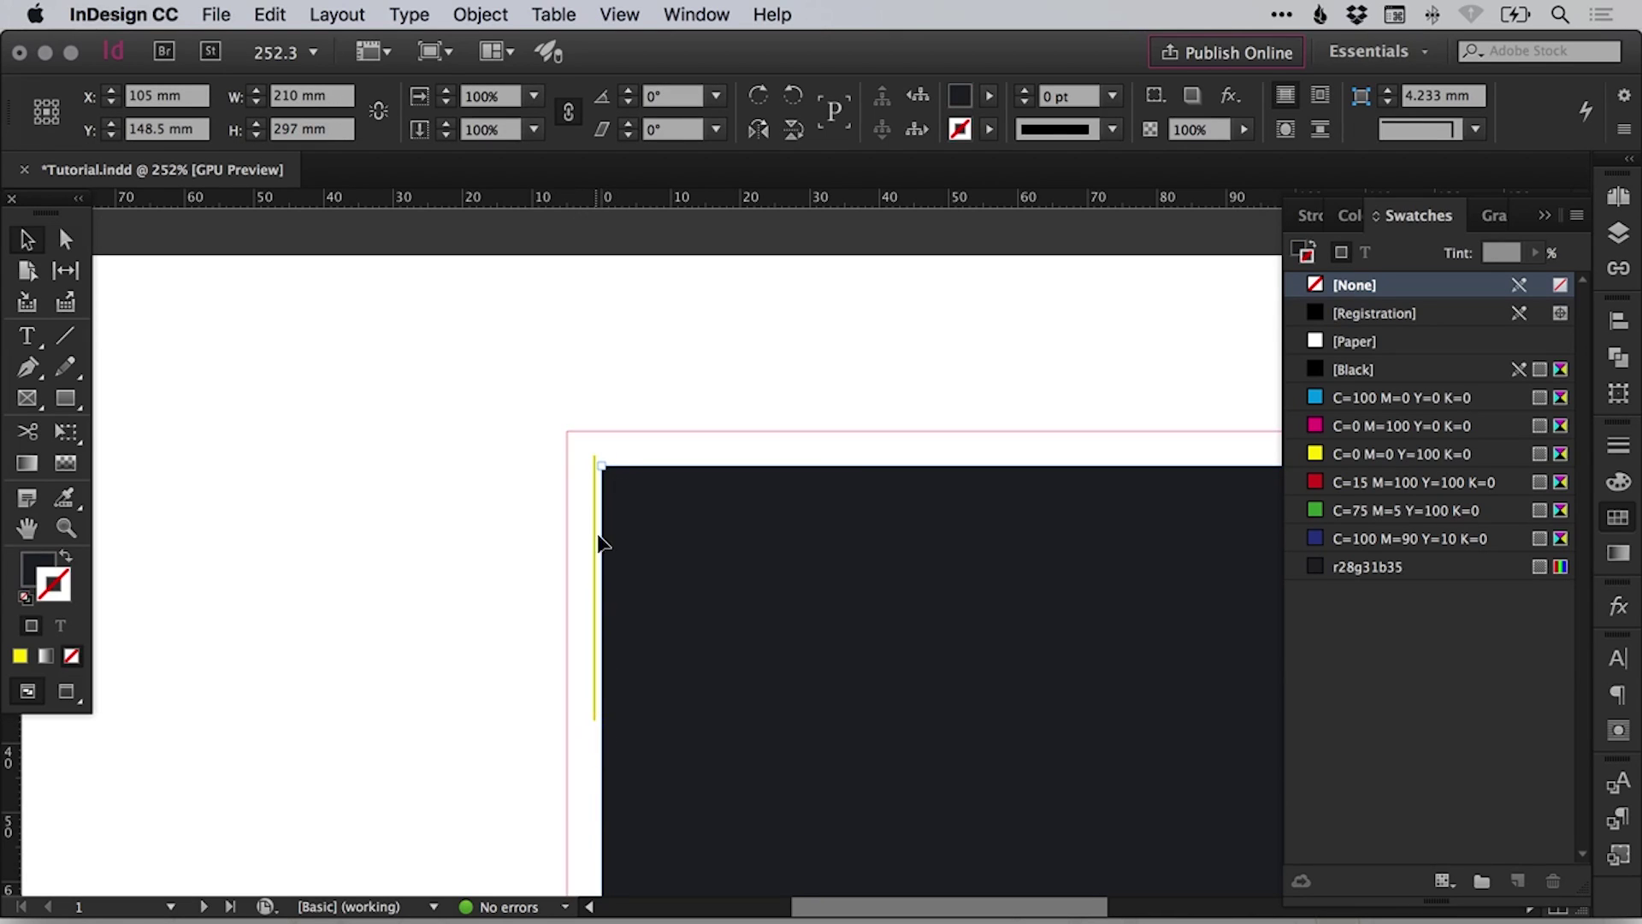
pyautogui.moveTo(589, 457); pyautogui.dragTo(568, 432)
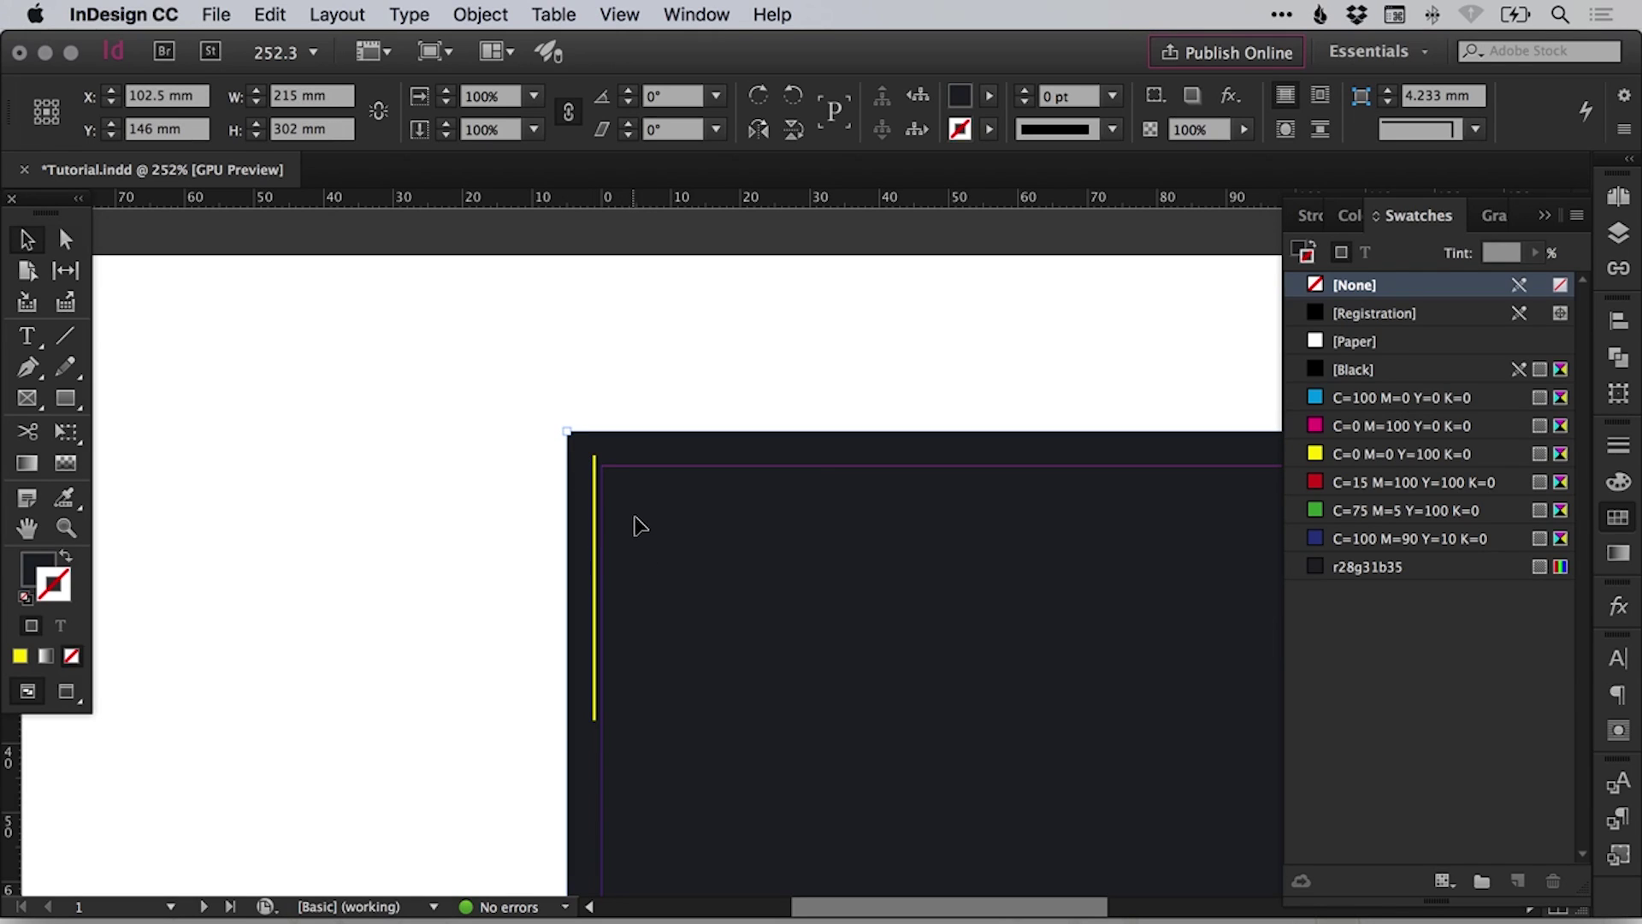
pyautogui.click(515, 463)
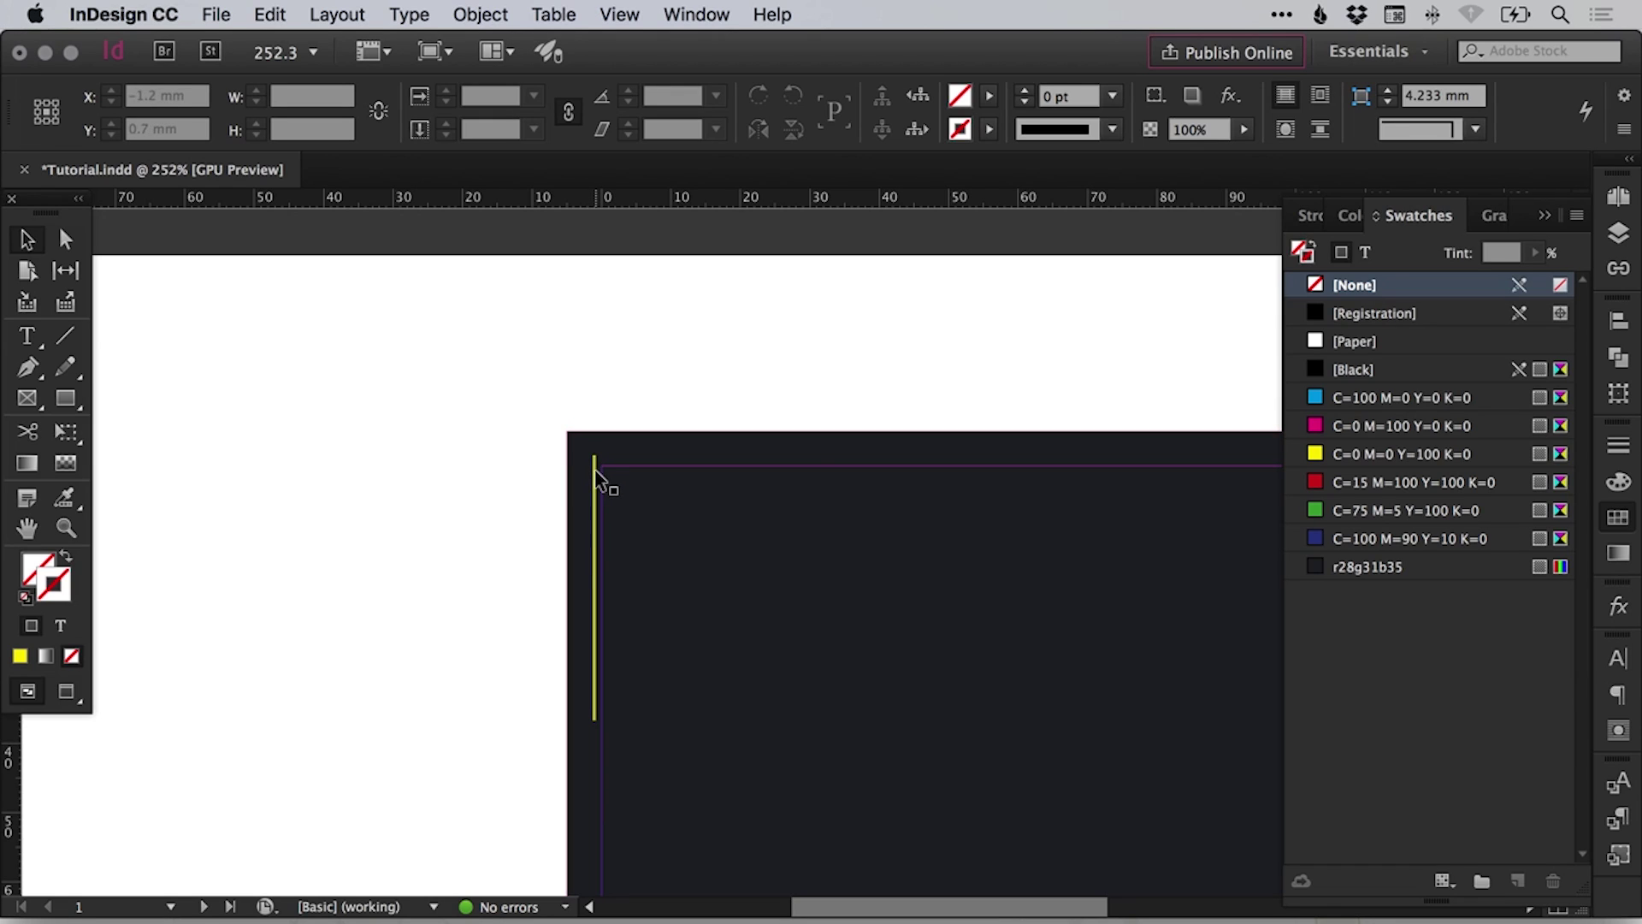
# - Delete the yellow line beside the page
pyautogui.click(595, 479)
pyautogui.press('Delete')
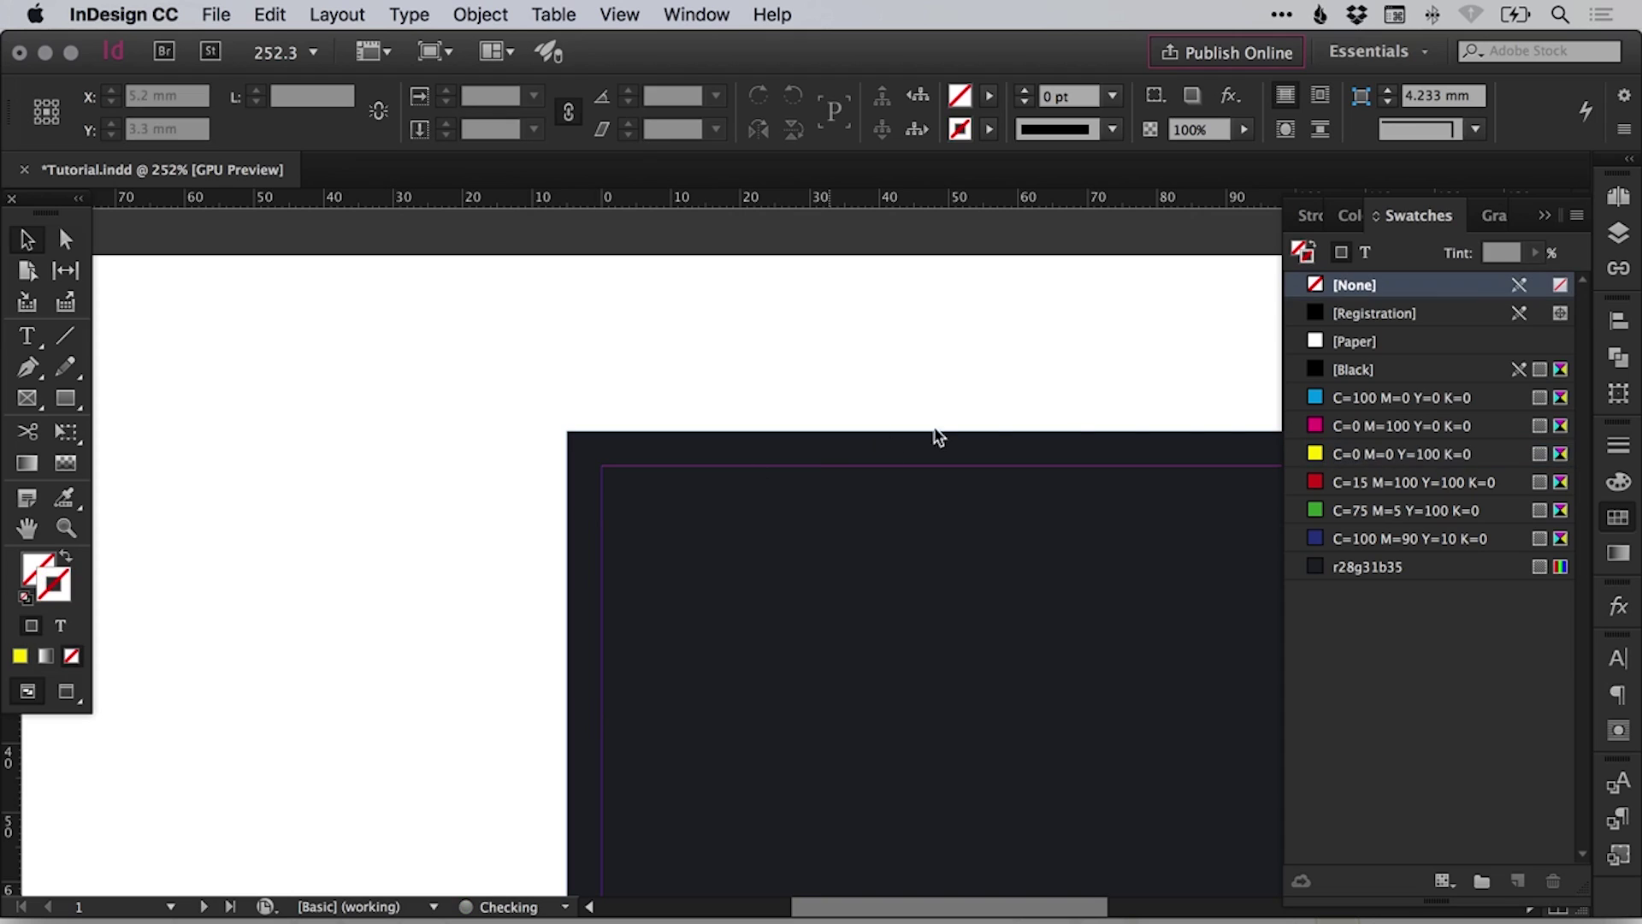
pyautogui.click(1618, 520)
# - Stretch the dark background to 220 × 307 mm across the bleed and view it in Preview
pyautogui.press('super+0')
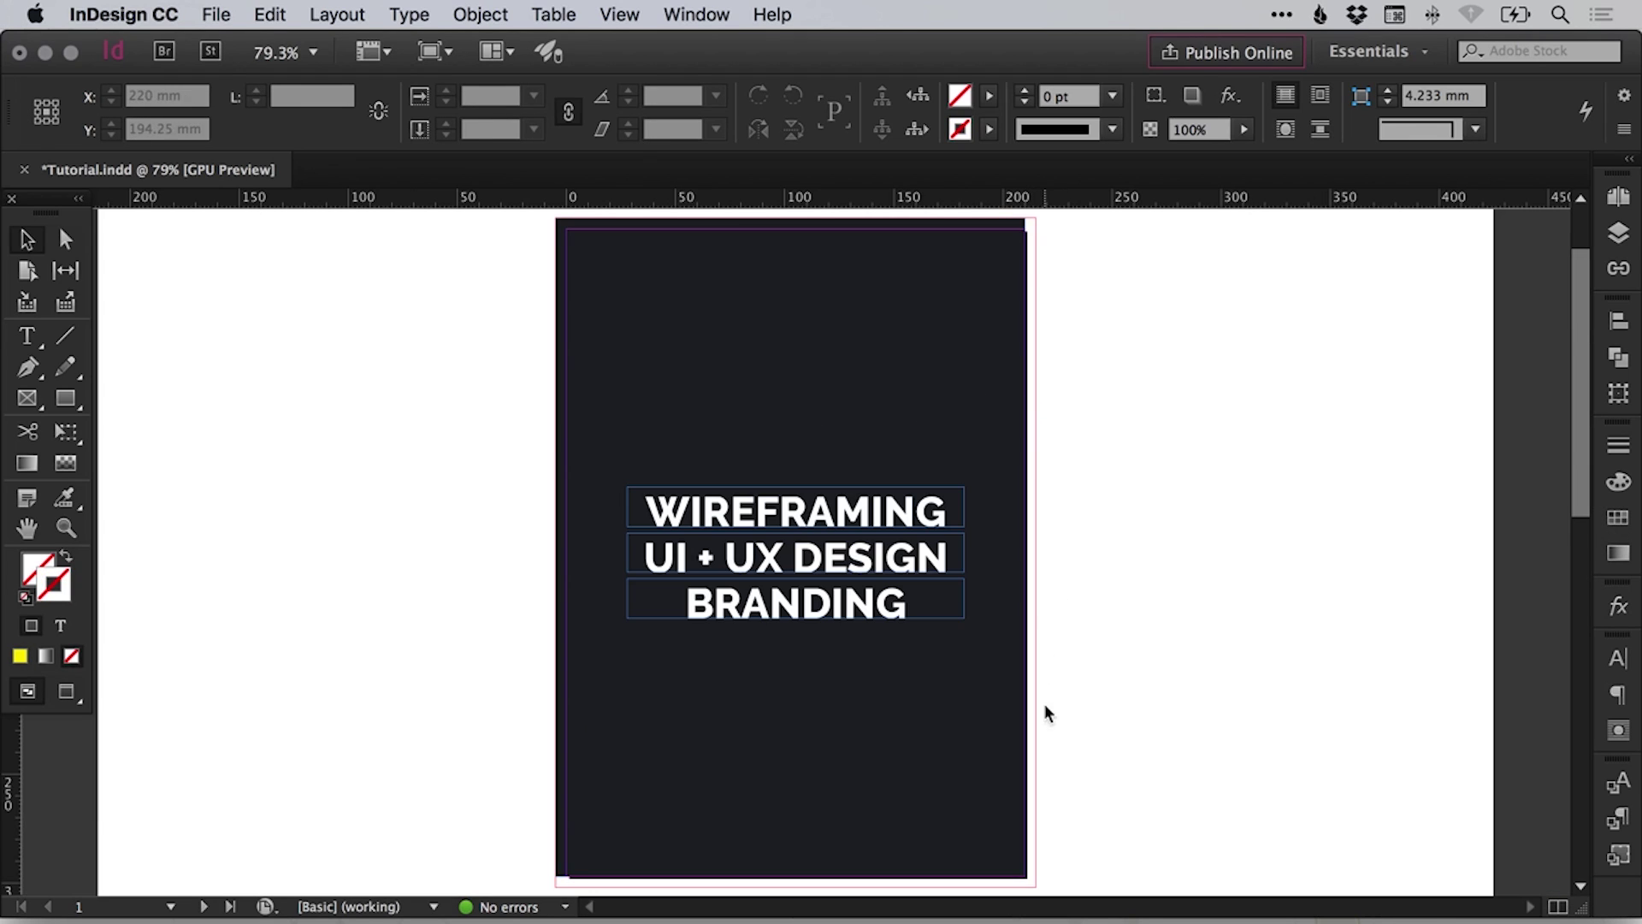
pyautogui.moveTo(1046, 707); pyautogui.dragTo(1036, 886)
pyautogui.click(1075, 854)
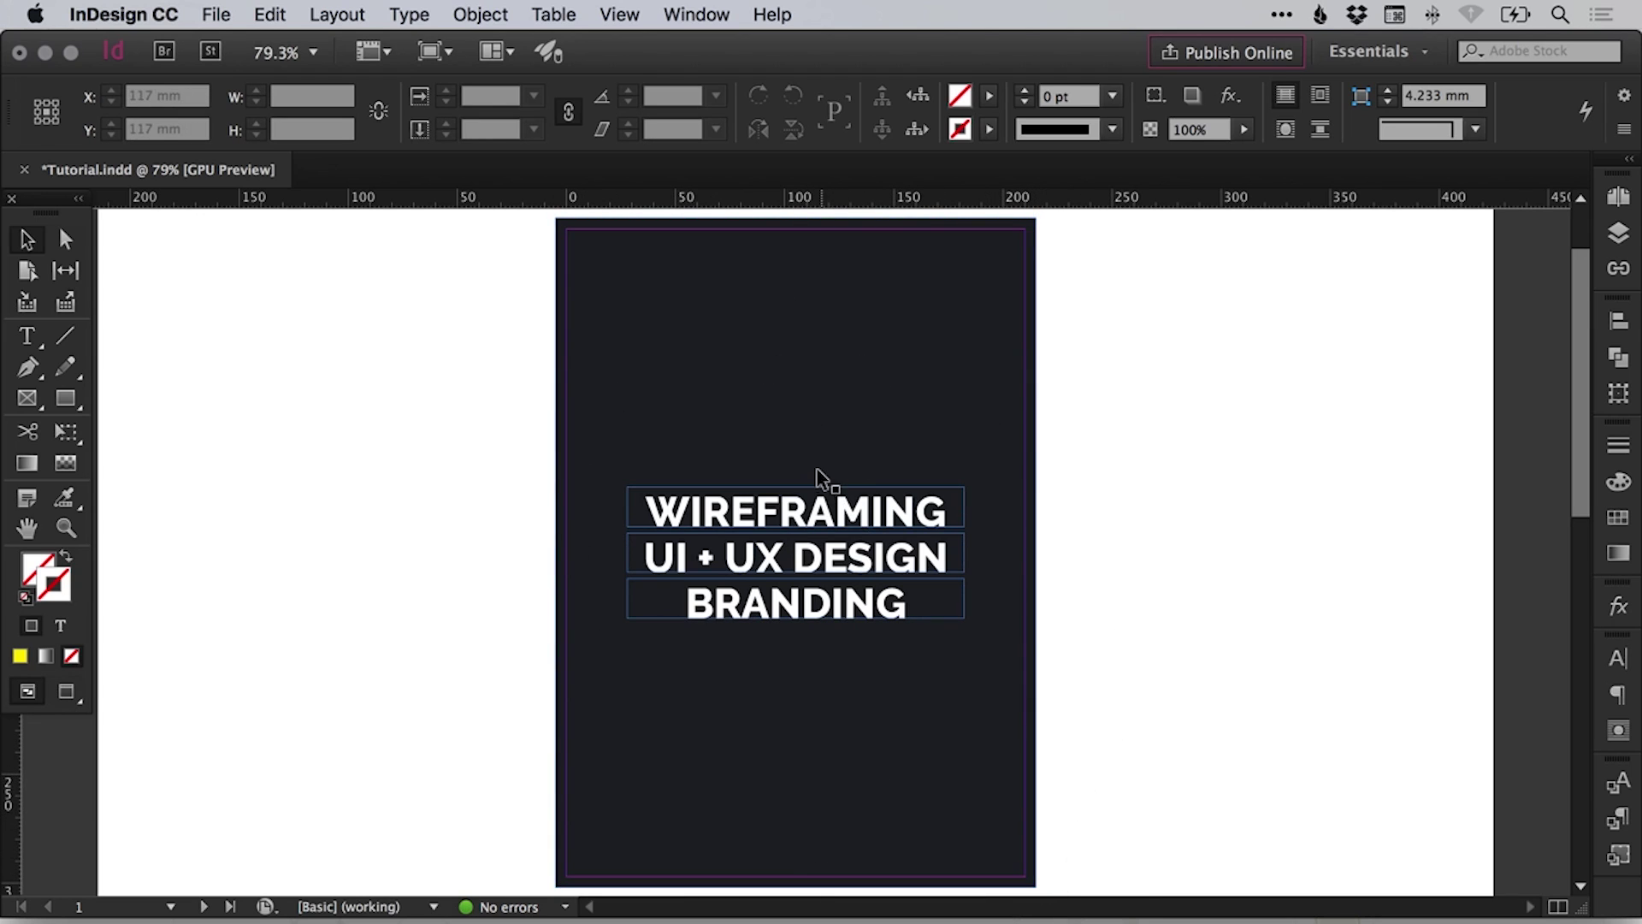
pyautogui.press('w')
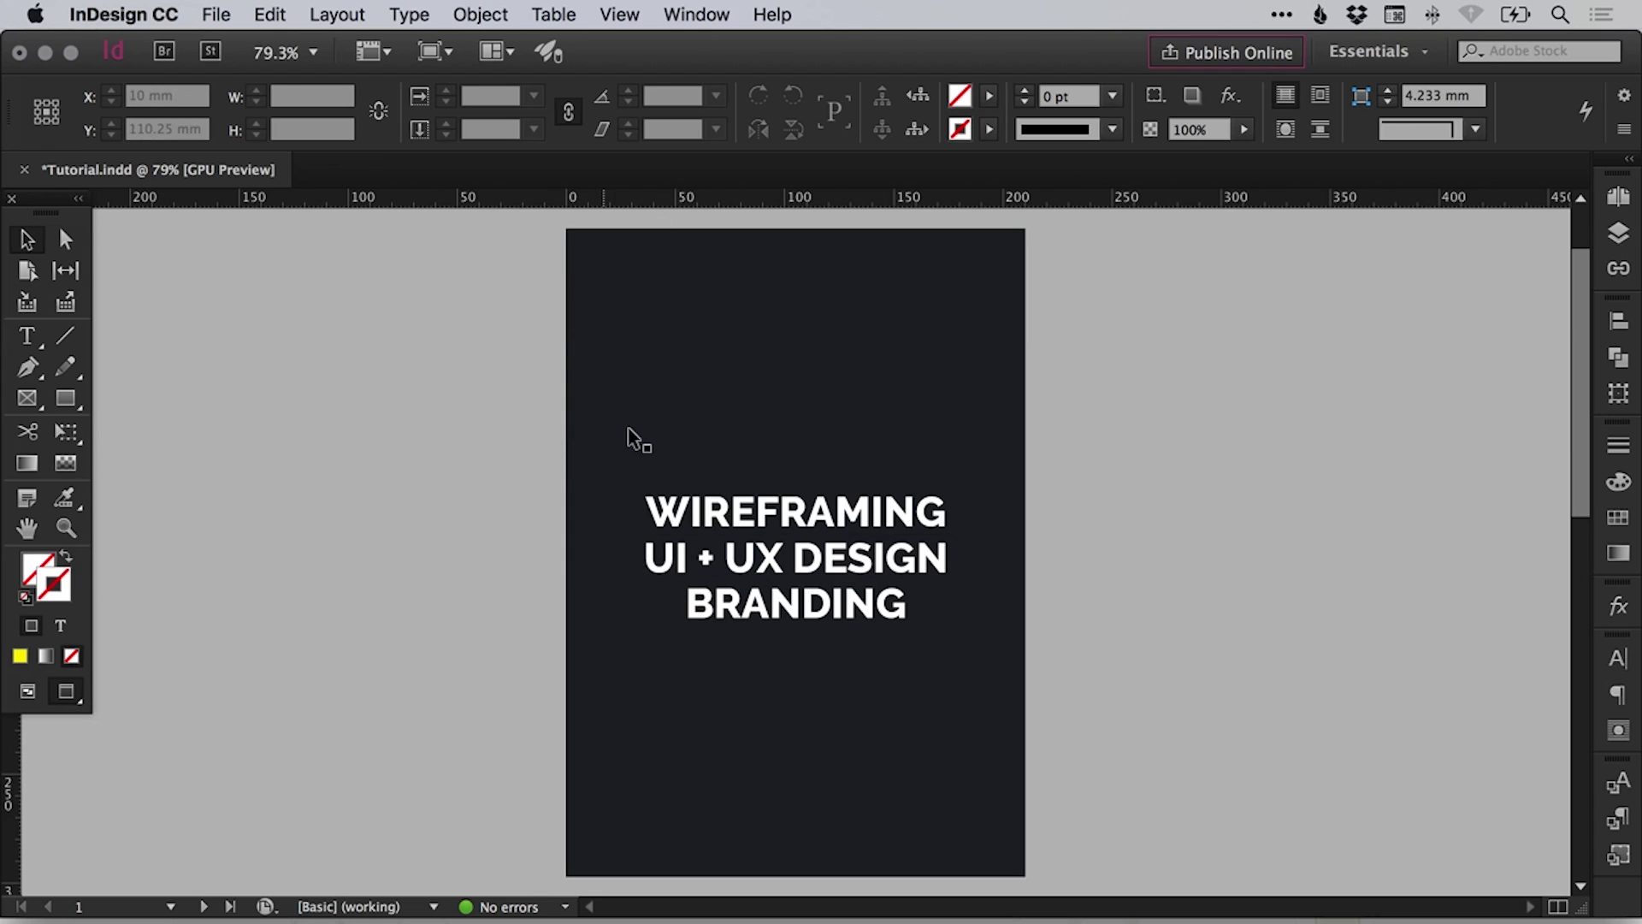
# - Pull the dark background's corner in to the margin guides, leaving a white border
pyautogui.click(603, 258)
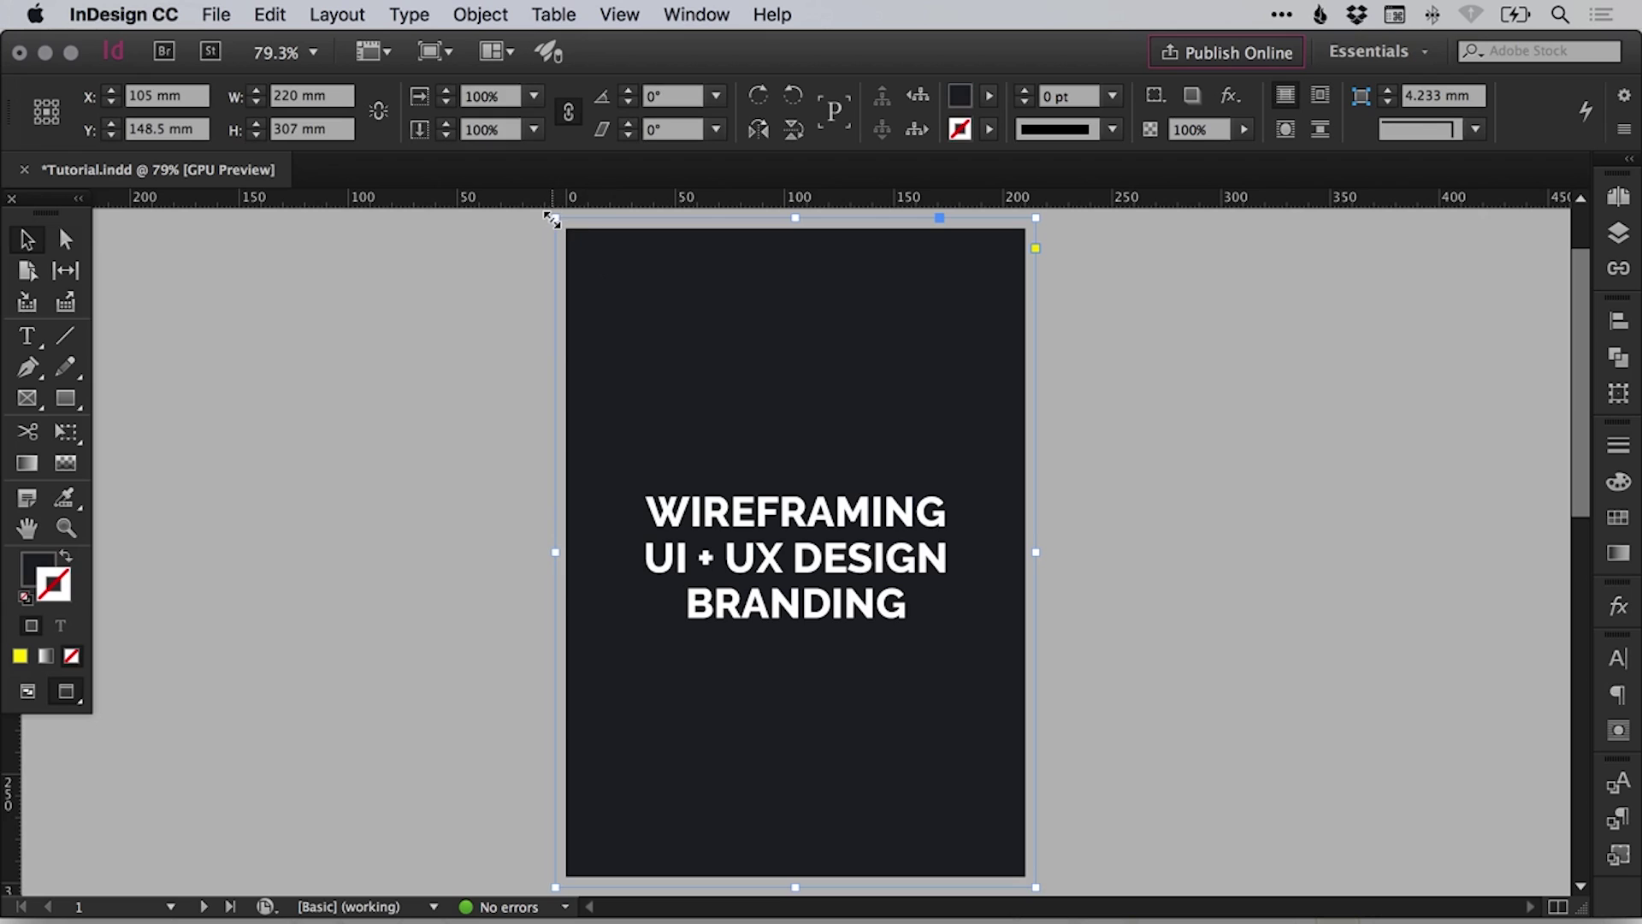
pyautogui.moveTo(552, 220); pyautogui.dragTo(586, 247)
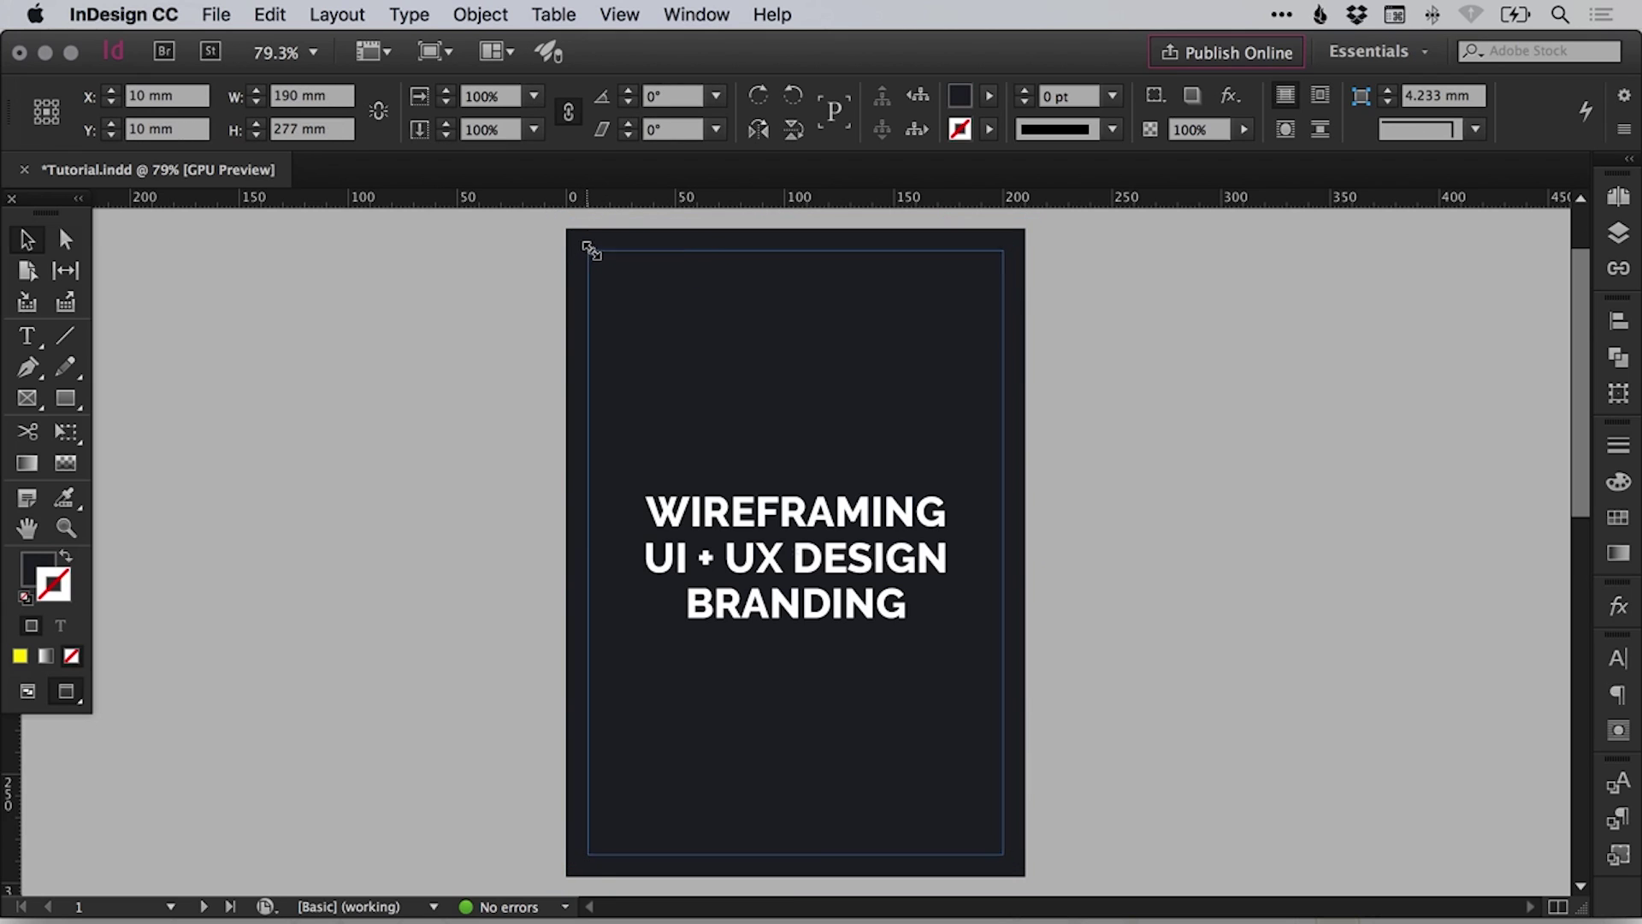
pyautogui.click(1084, 384)
# - Compare the bordered page in Normal and Preview views, then go to page 2
pyautogui.press('w')
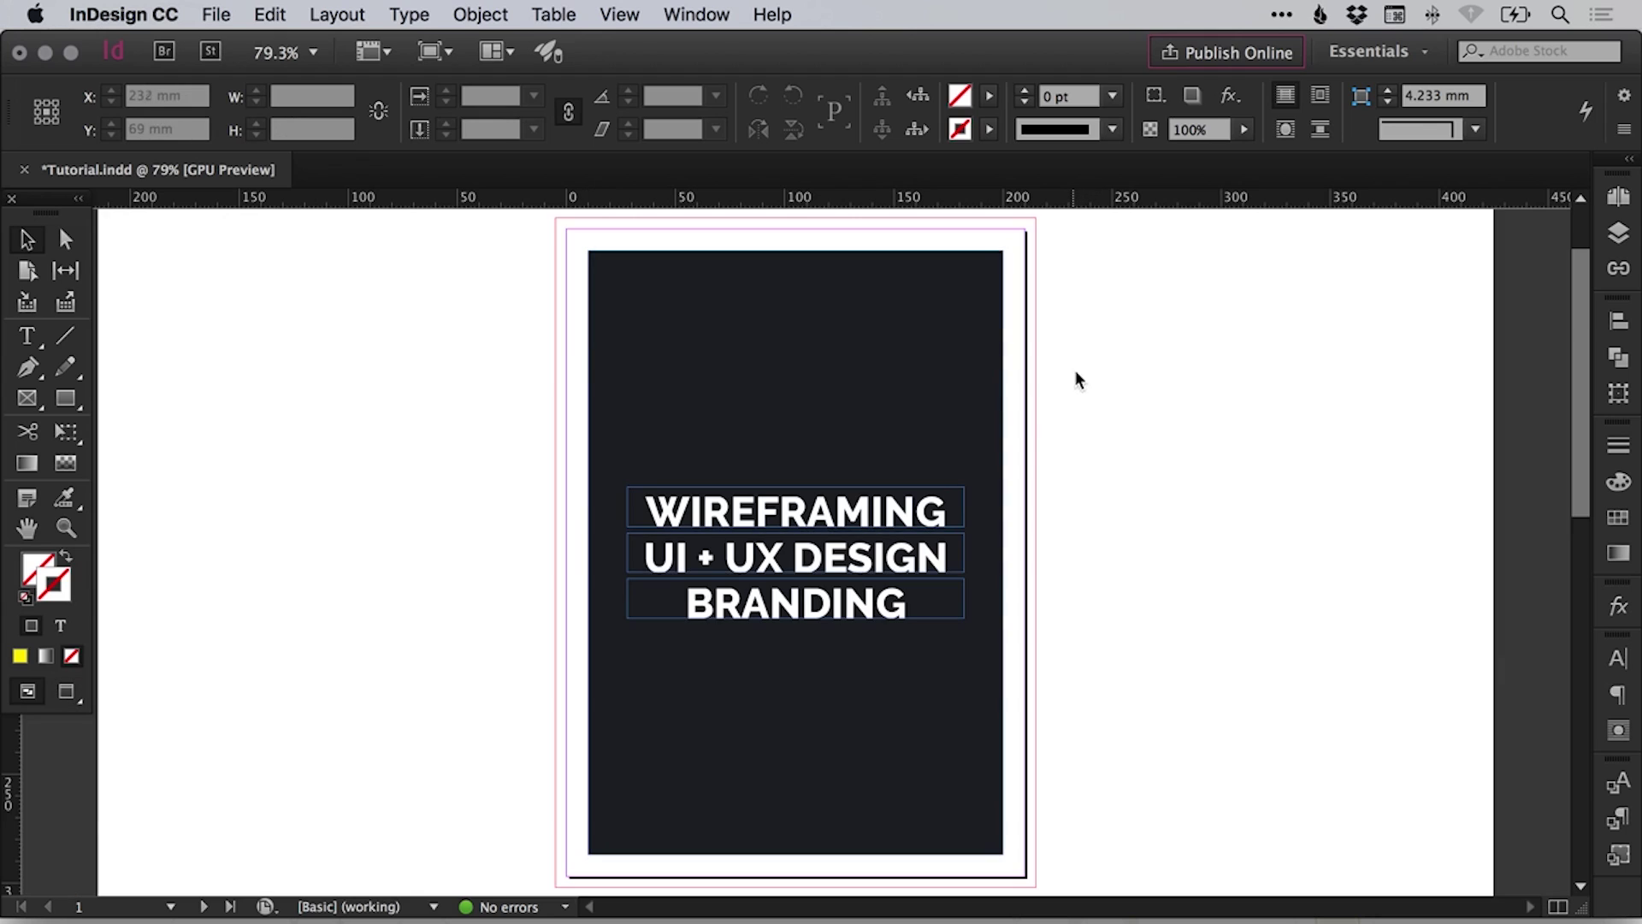
pyautogui.press('w')
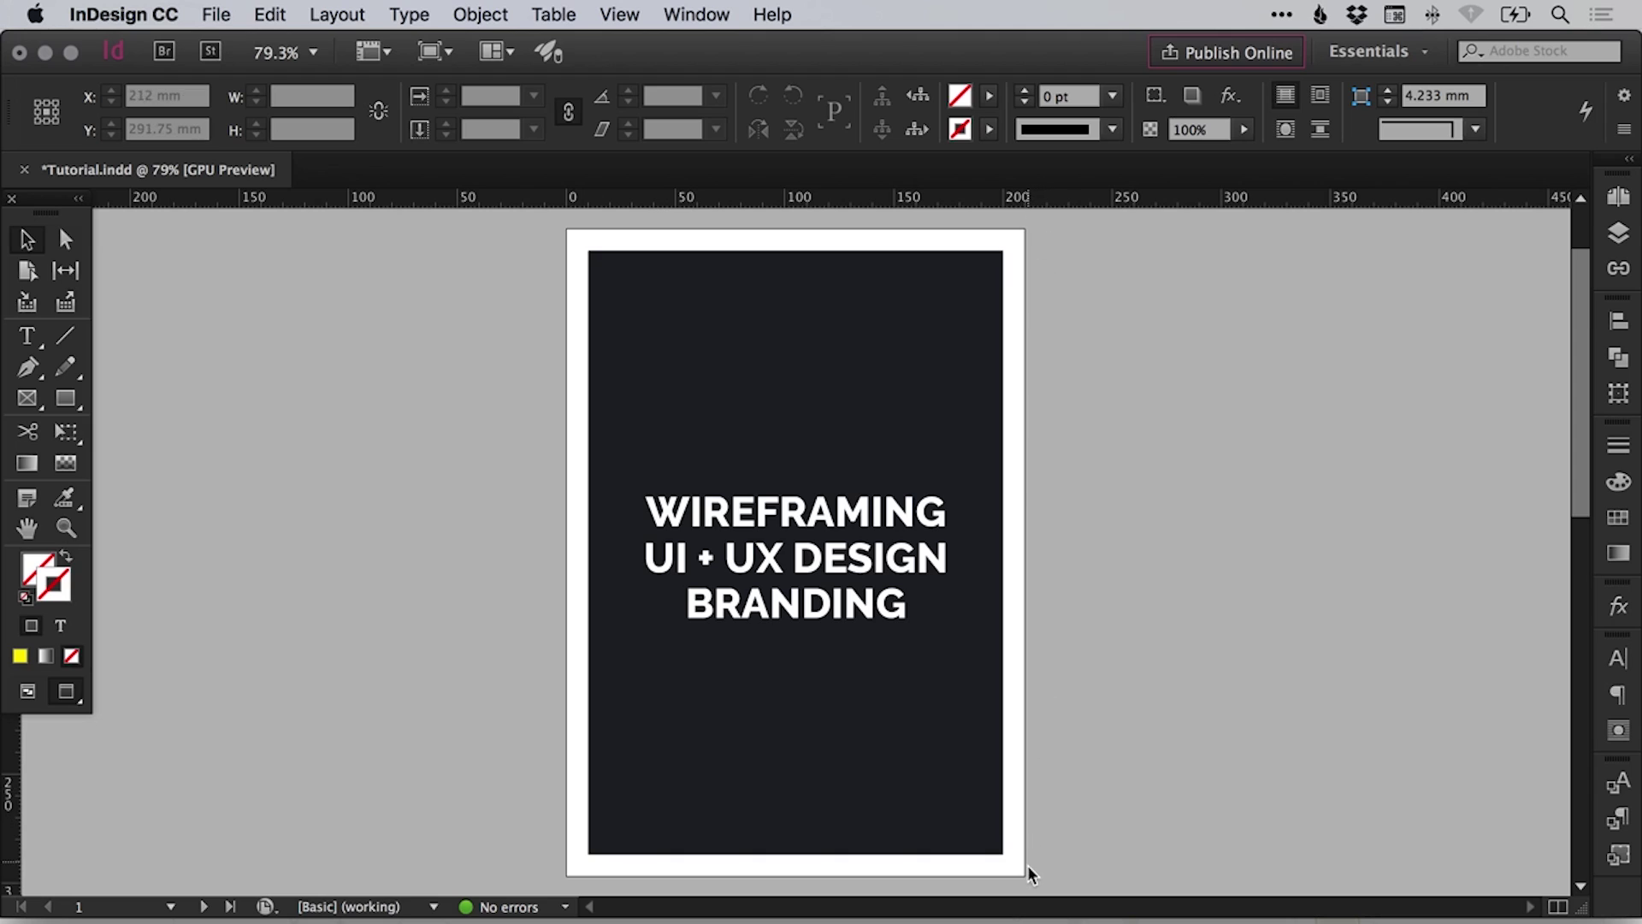
pyautogui.press('w')
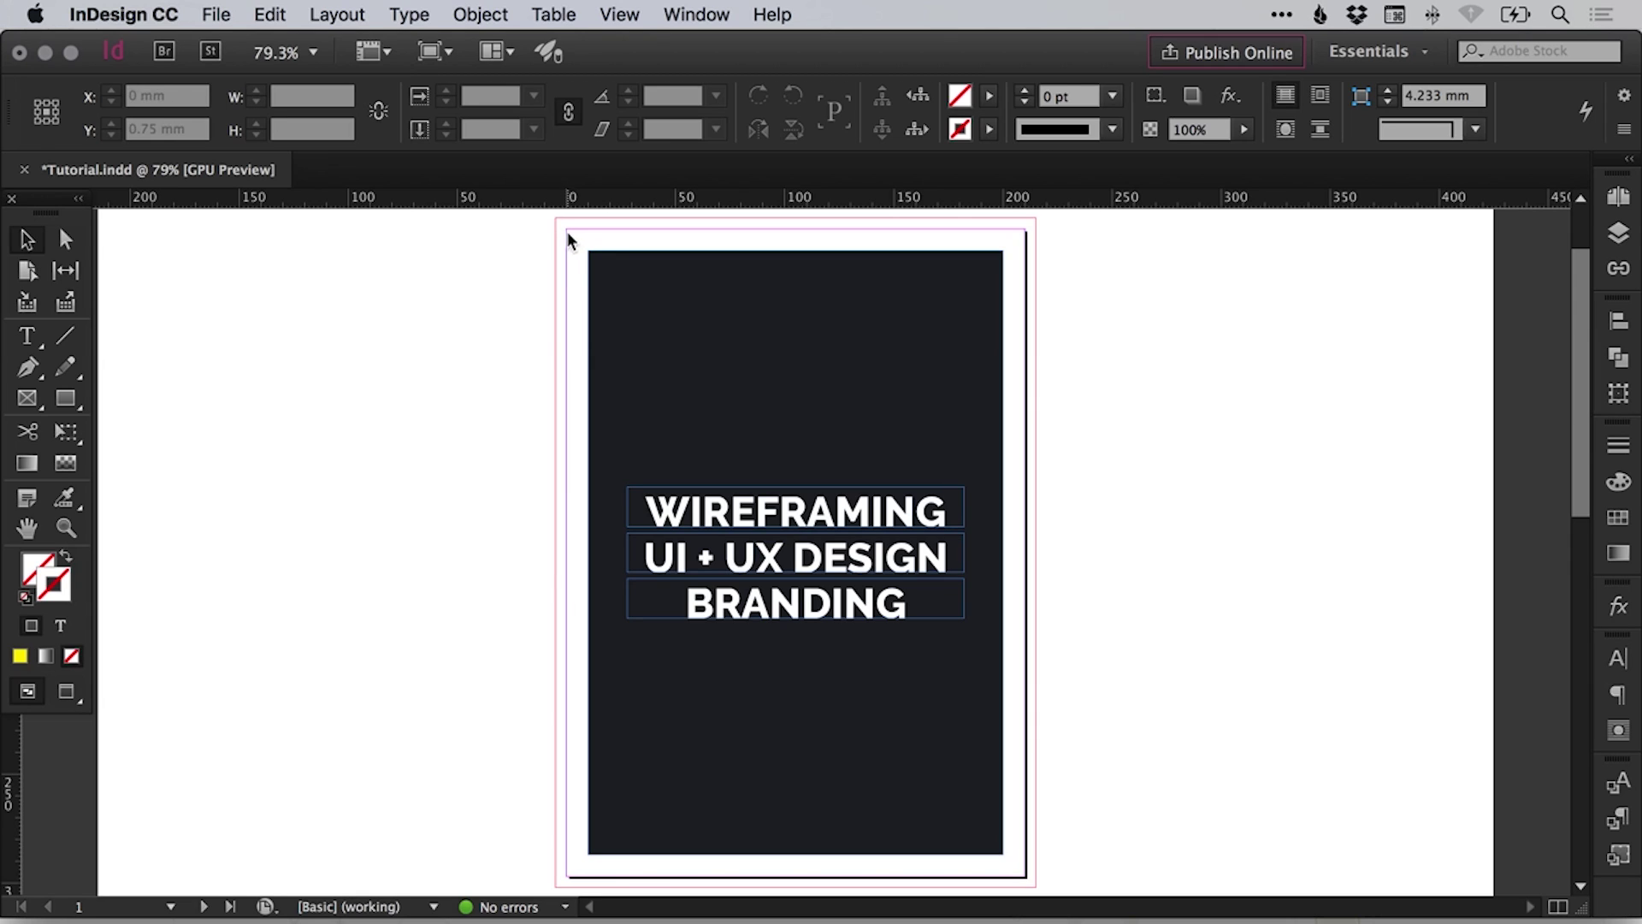
pyautogui.press('w')
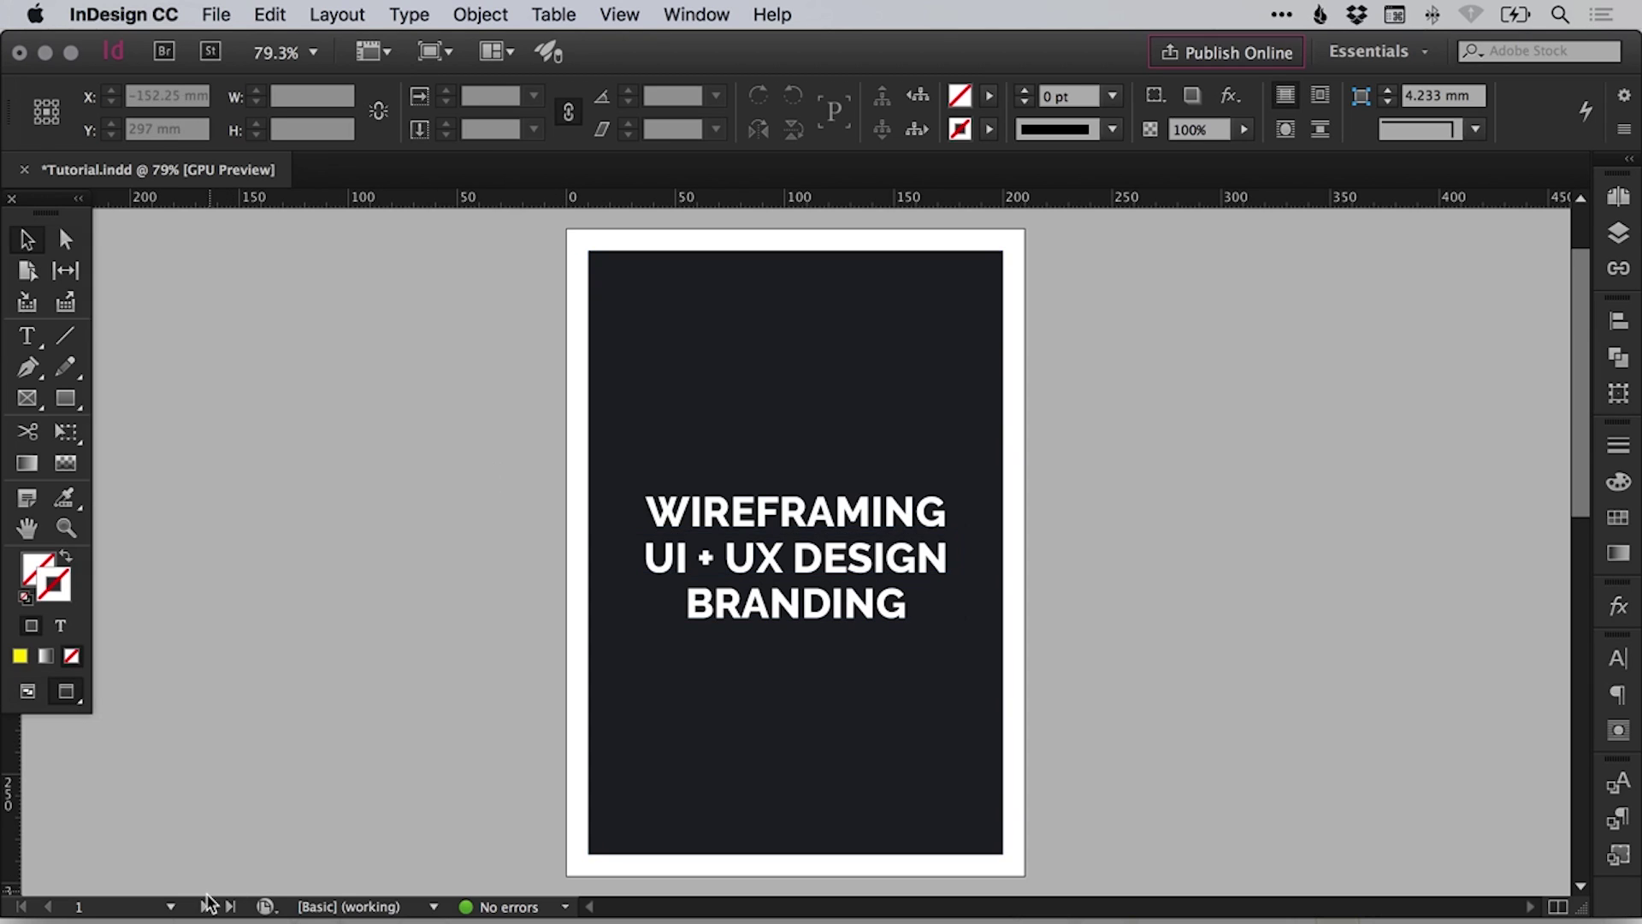
pyautogui.click(203, 907)
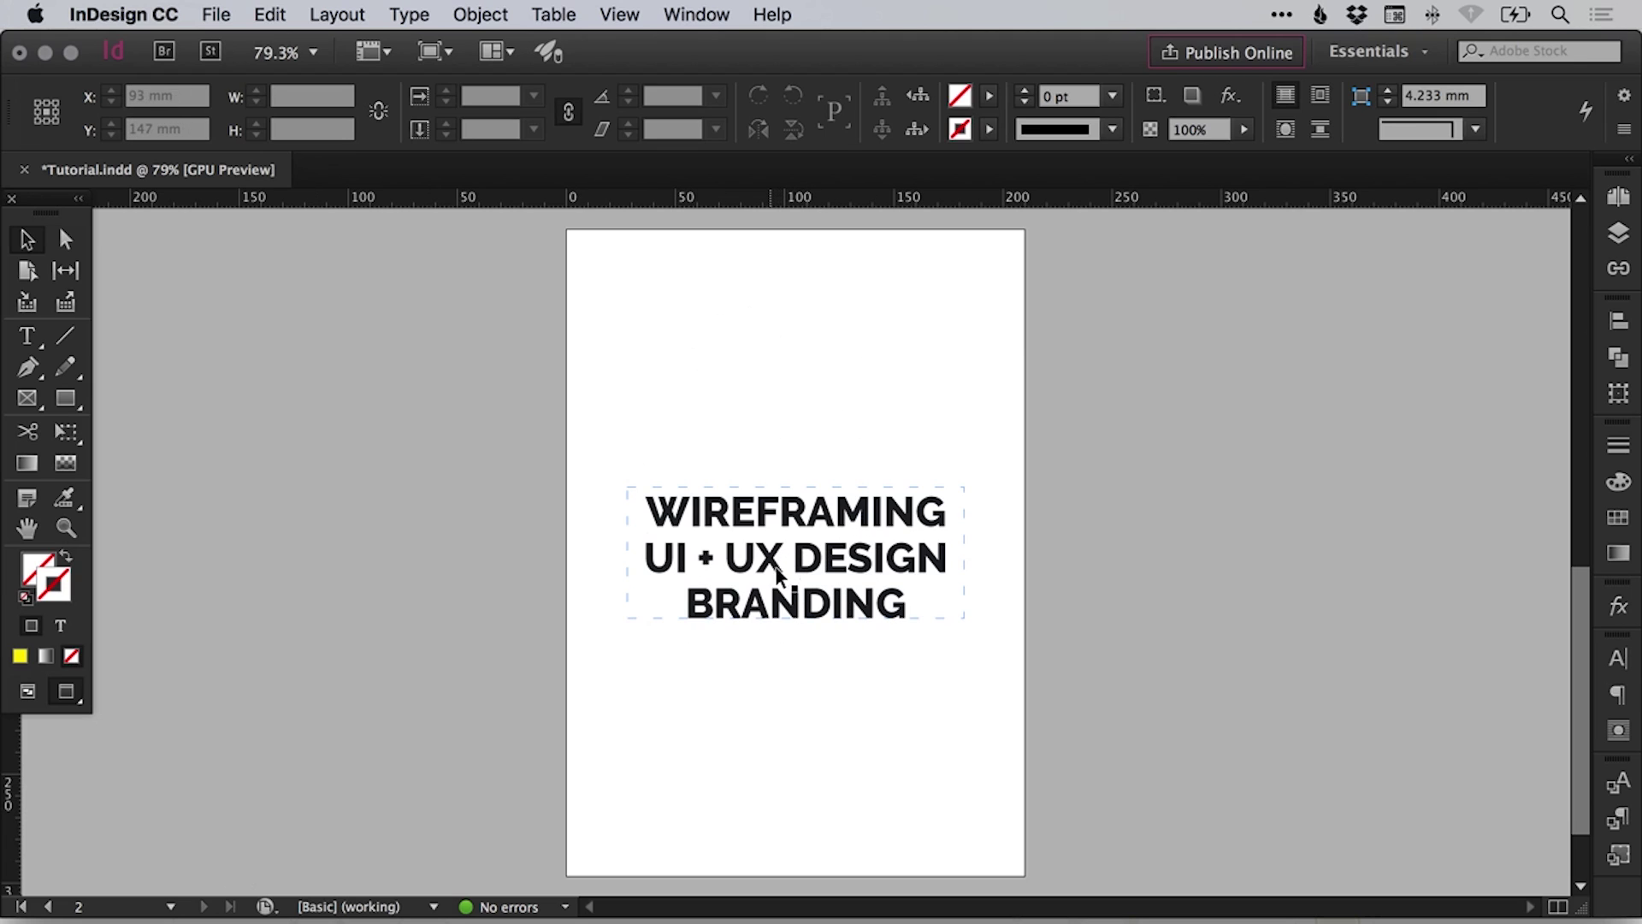
# - Return to Normal view and zoom in on page 2's top-left corner
pyautogui.press('w')
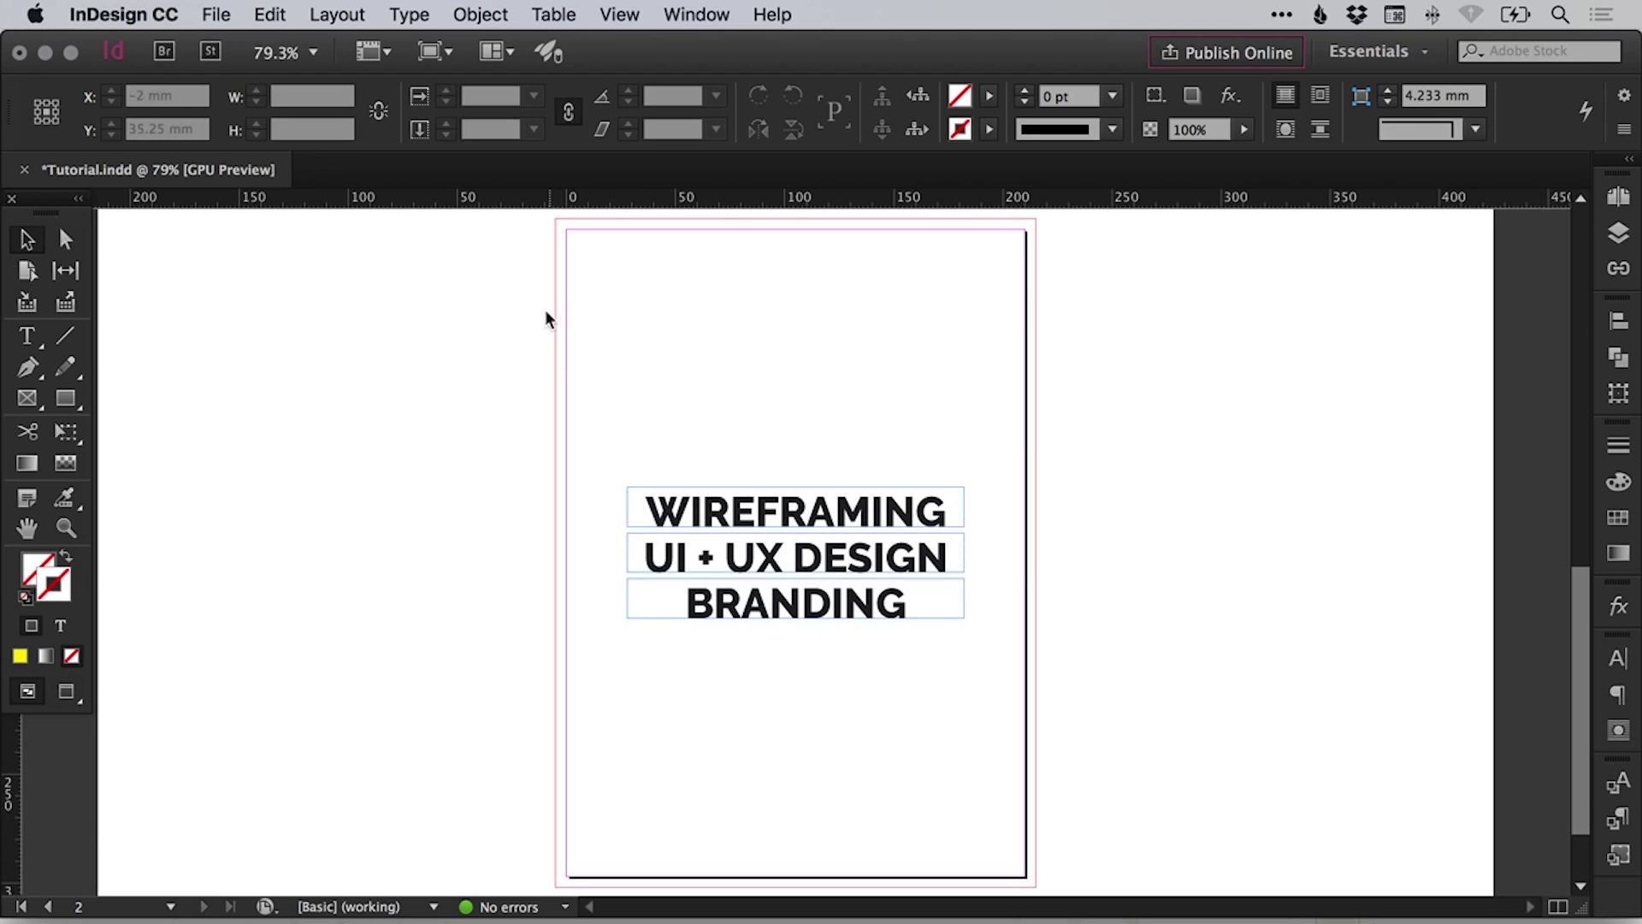
pyautogui.moveTo(547, 320); pyautogui.dragTo(671, 216)
pyautogui.scroll(-5, 605, 620)
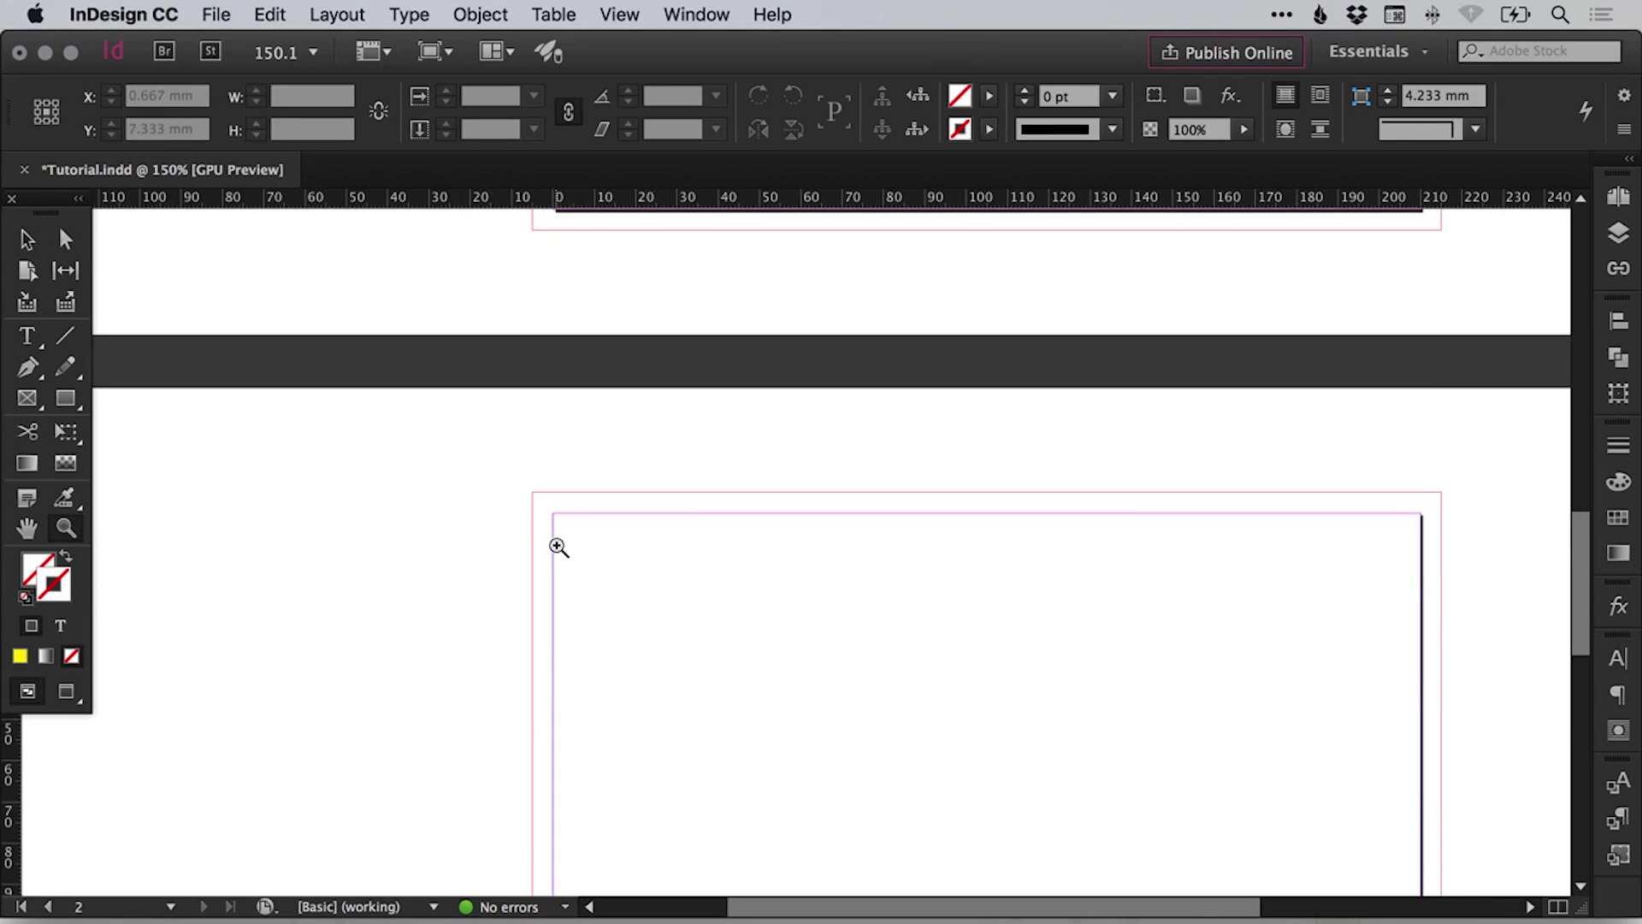
pyautogui.moveTo(561, 546); pyautogui.dragTo(563, 499)
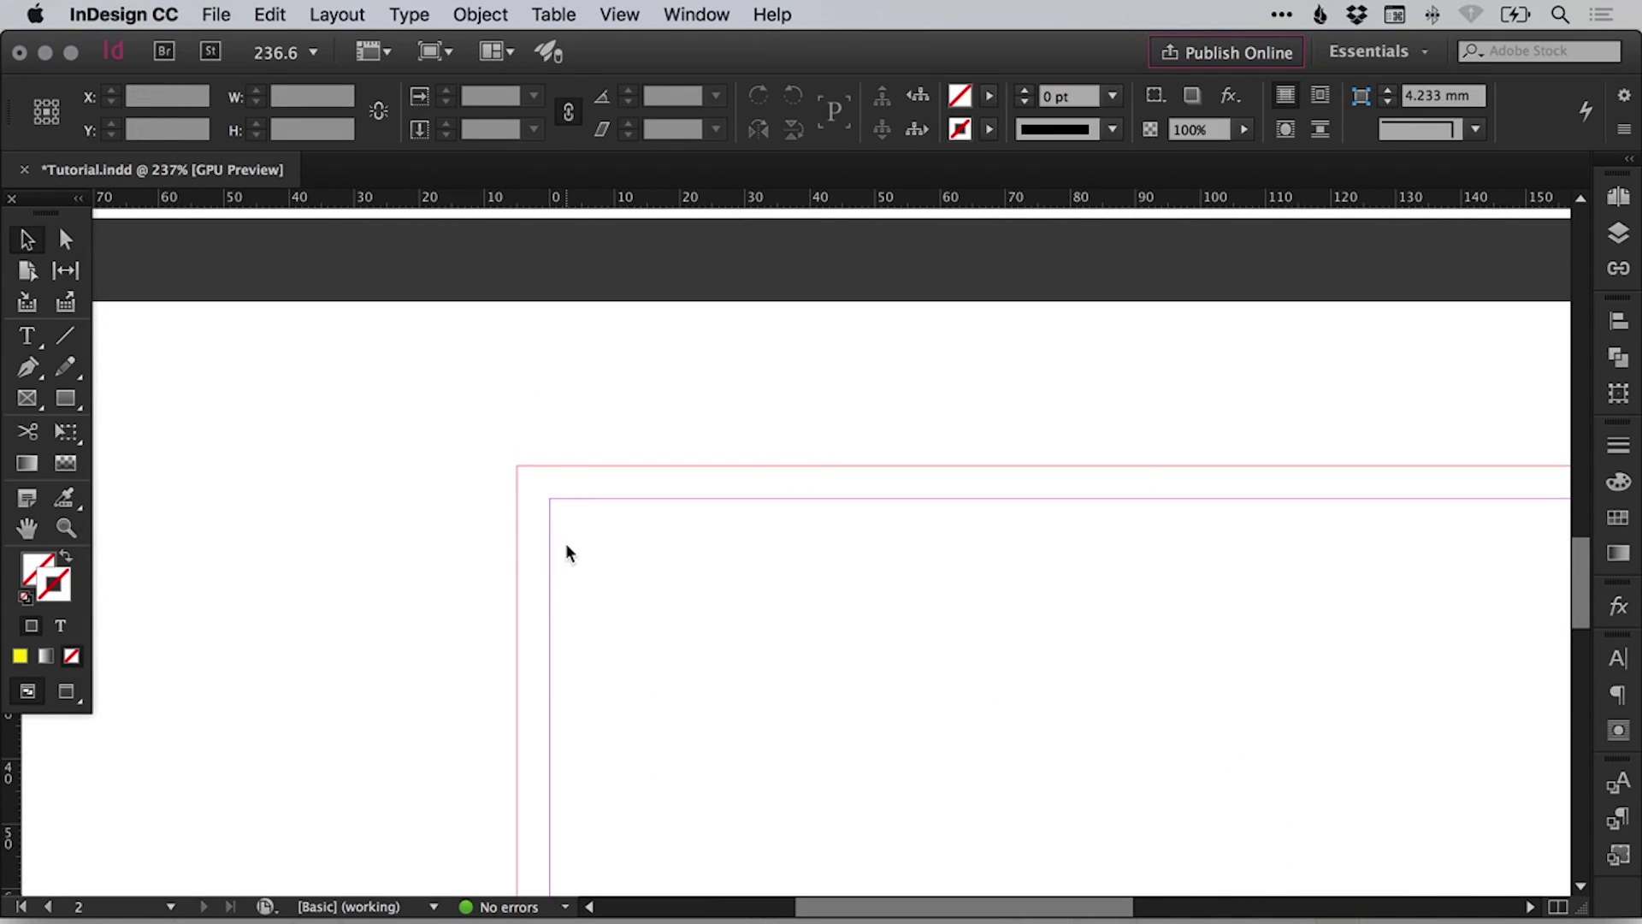
# - Check the bleed fields in Document Setup, keeping 5 mm, then fit and preview the page
pyautogui.click(215, 14)
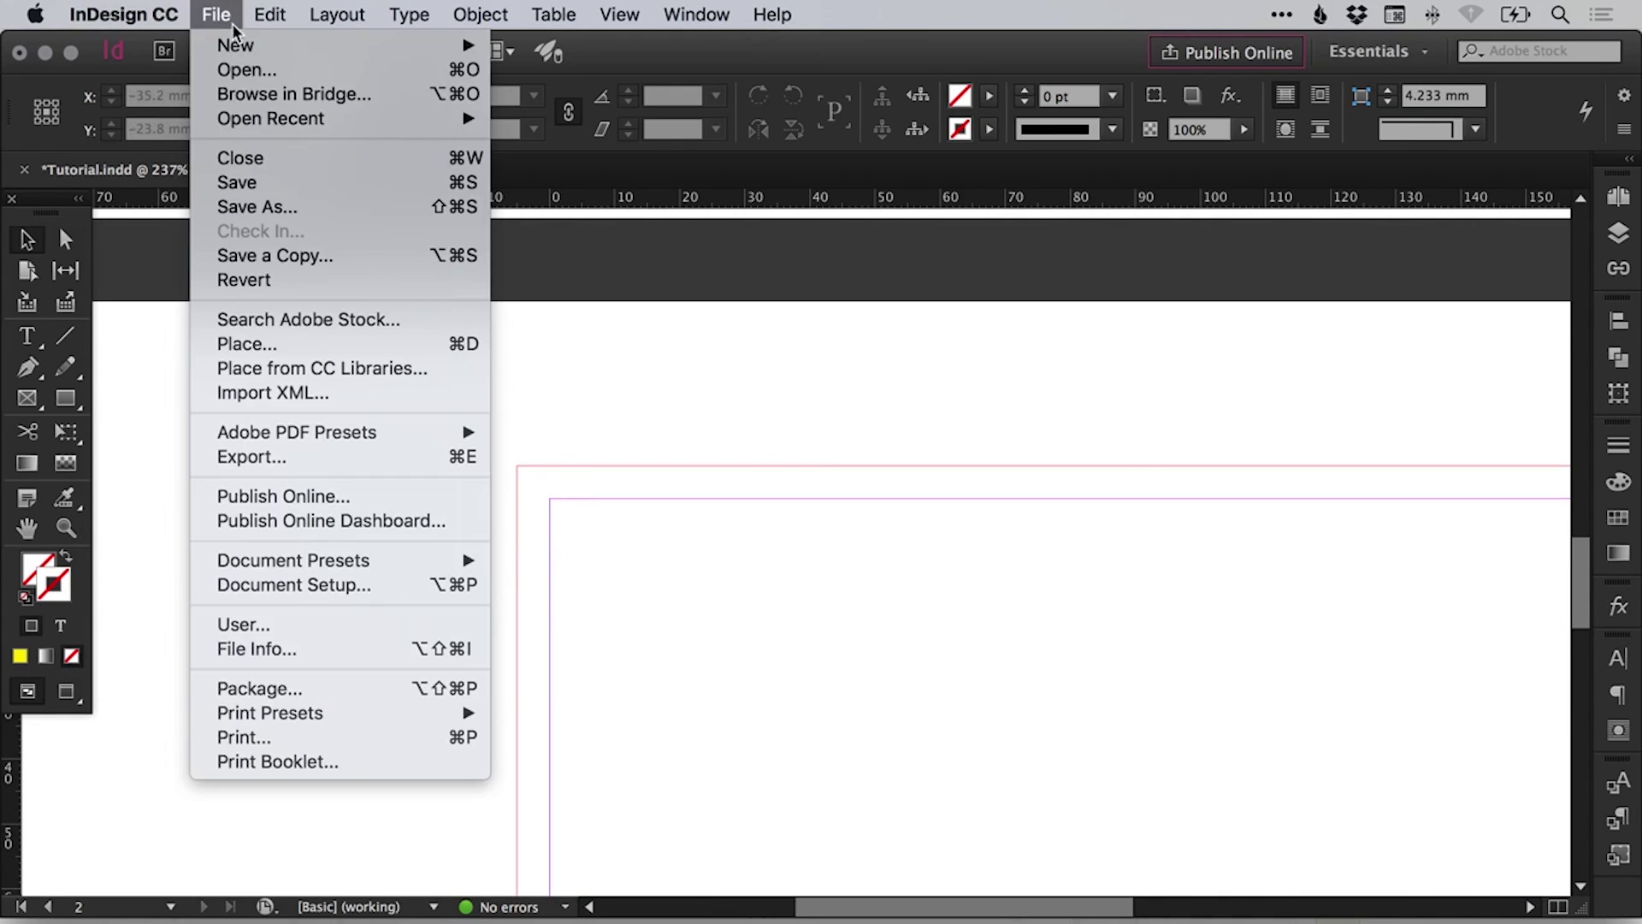
pyautogui.click(310, 587)
pyautogui.click(248, 623)
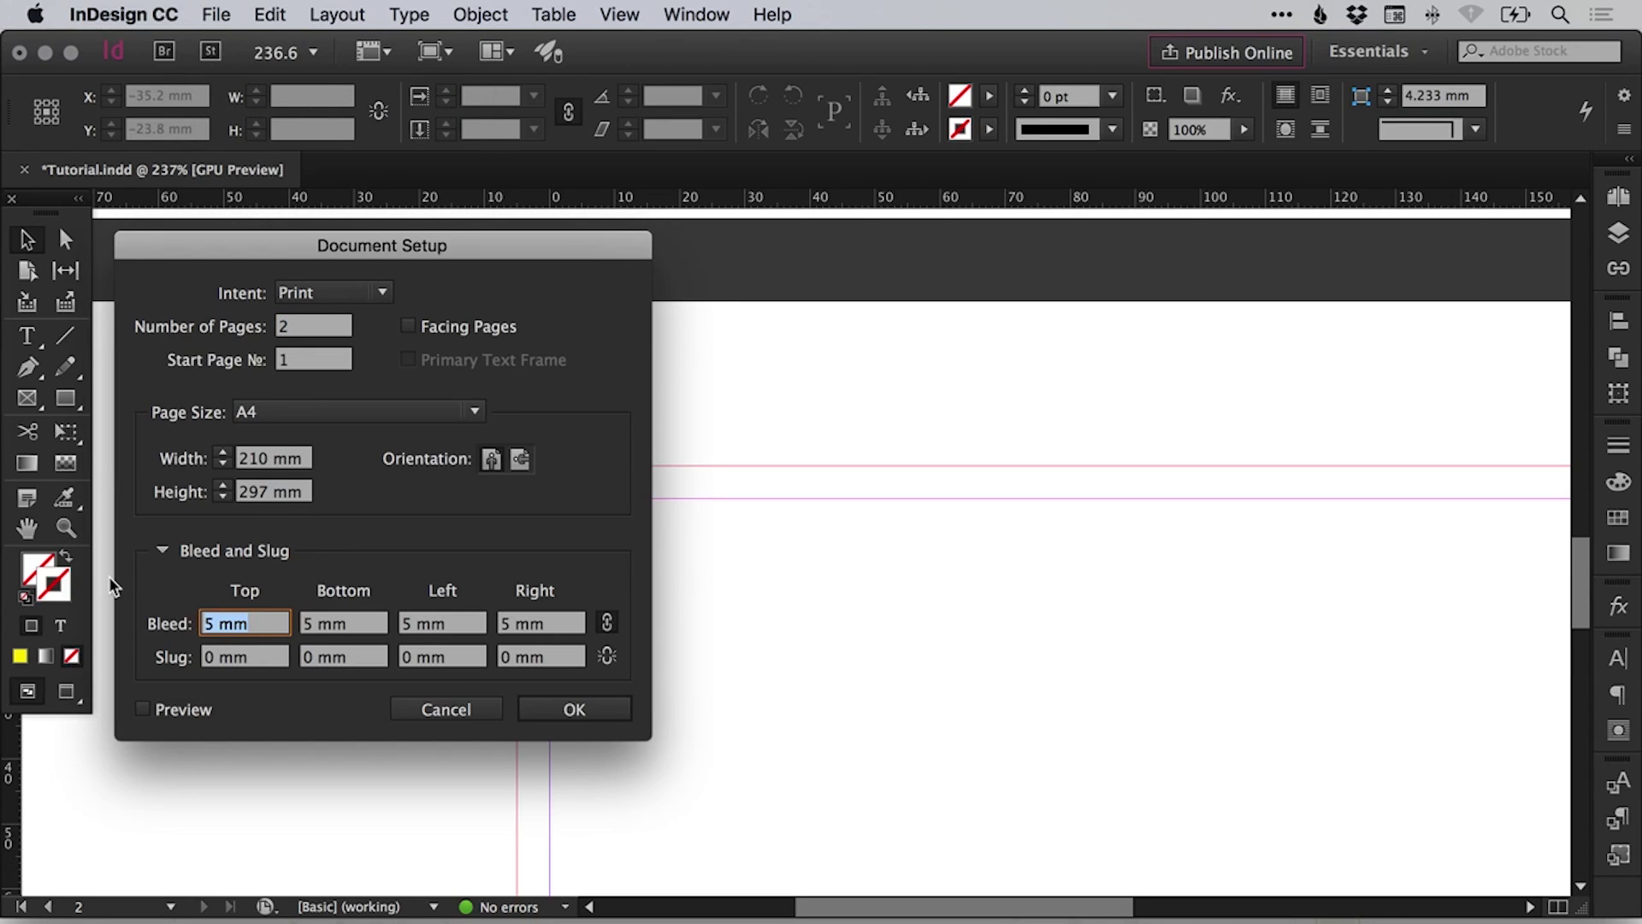
pyautogui.write('0')
pyautogui.press('Tab')
pyautogui.press('Return')
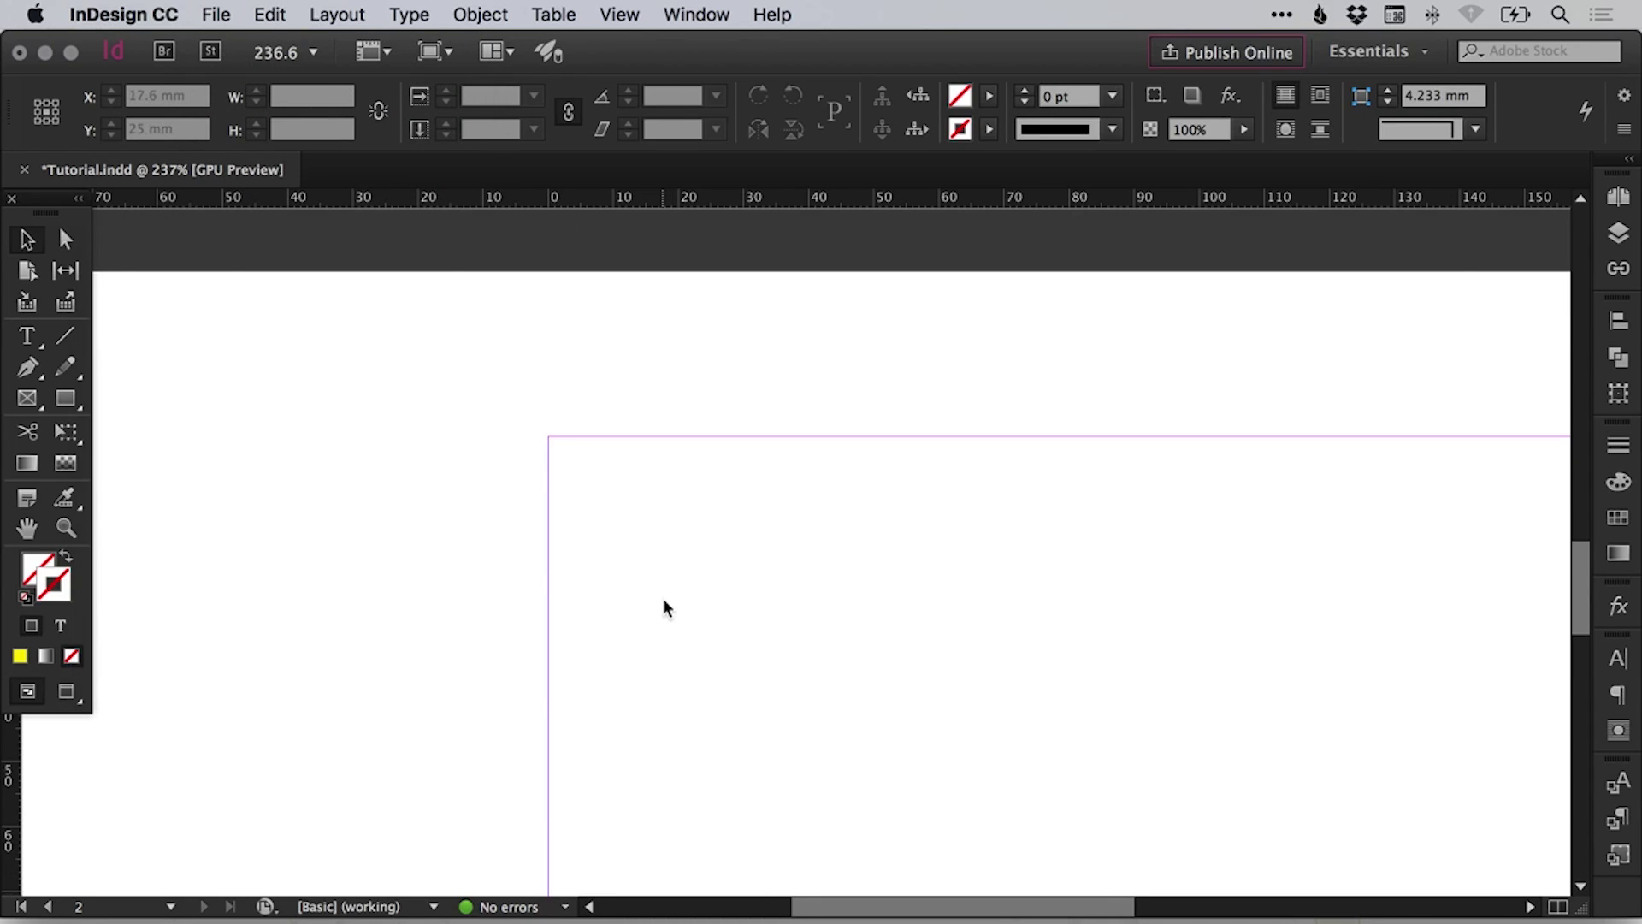
pyautogui.press('super+0')
pyautogui.press('w')
pyautogui.press('w')
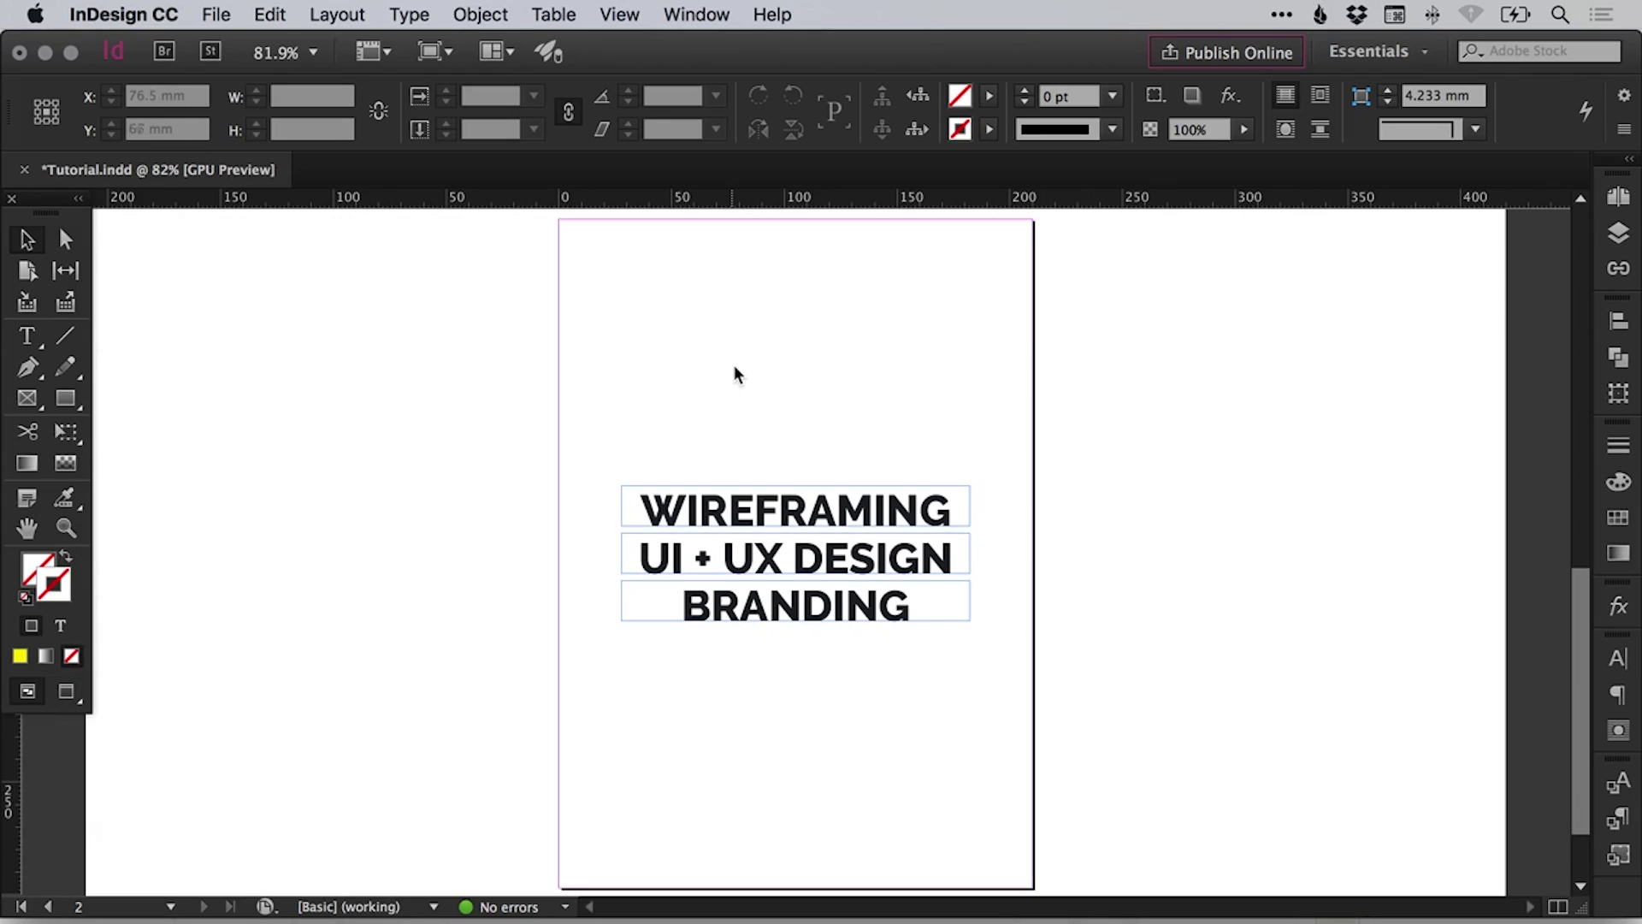
# - Draw a rectangle on page 2 and fill it with a light grey C=0 M=0 Y=0 K=5 swatch
pyautogui.click(66, 399)
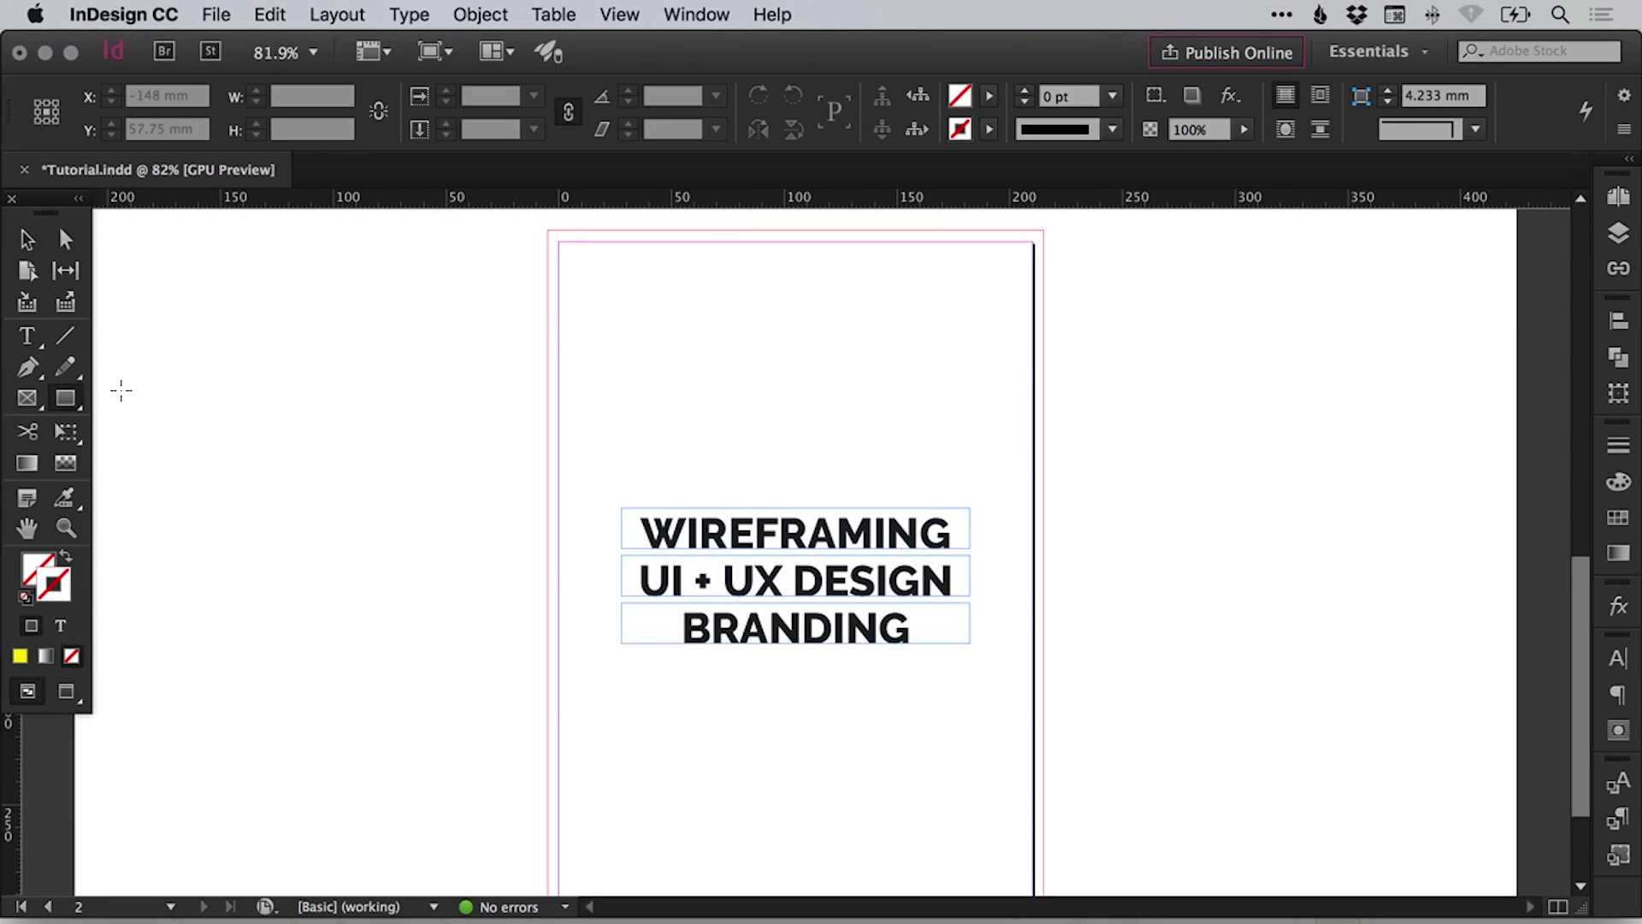
pyautogui.moveTo(590, 286); pyautogui.dragTo(825, 439)
pyautogui.press('v')
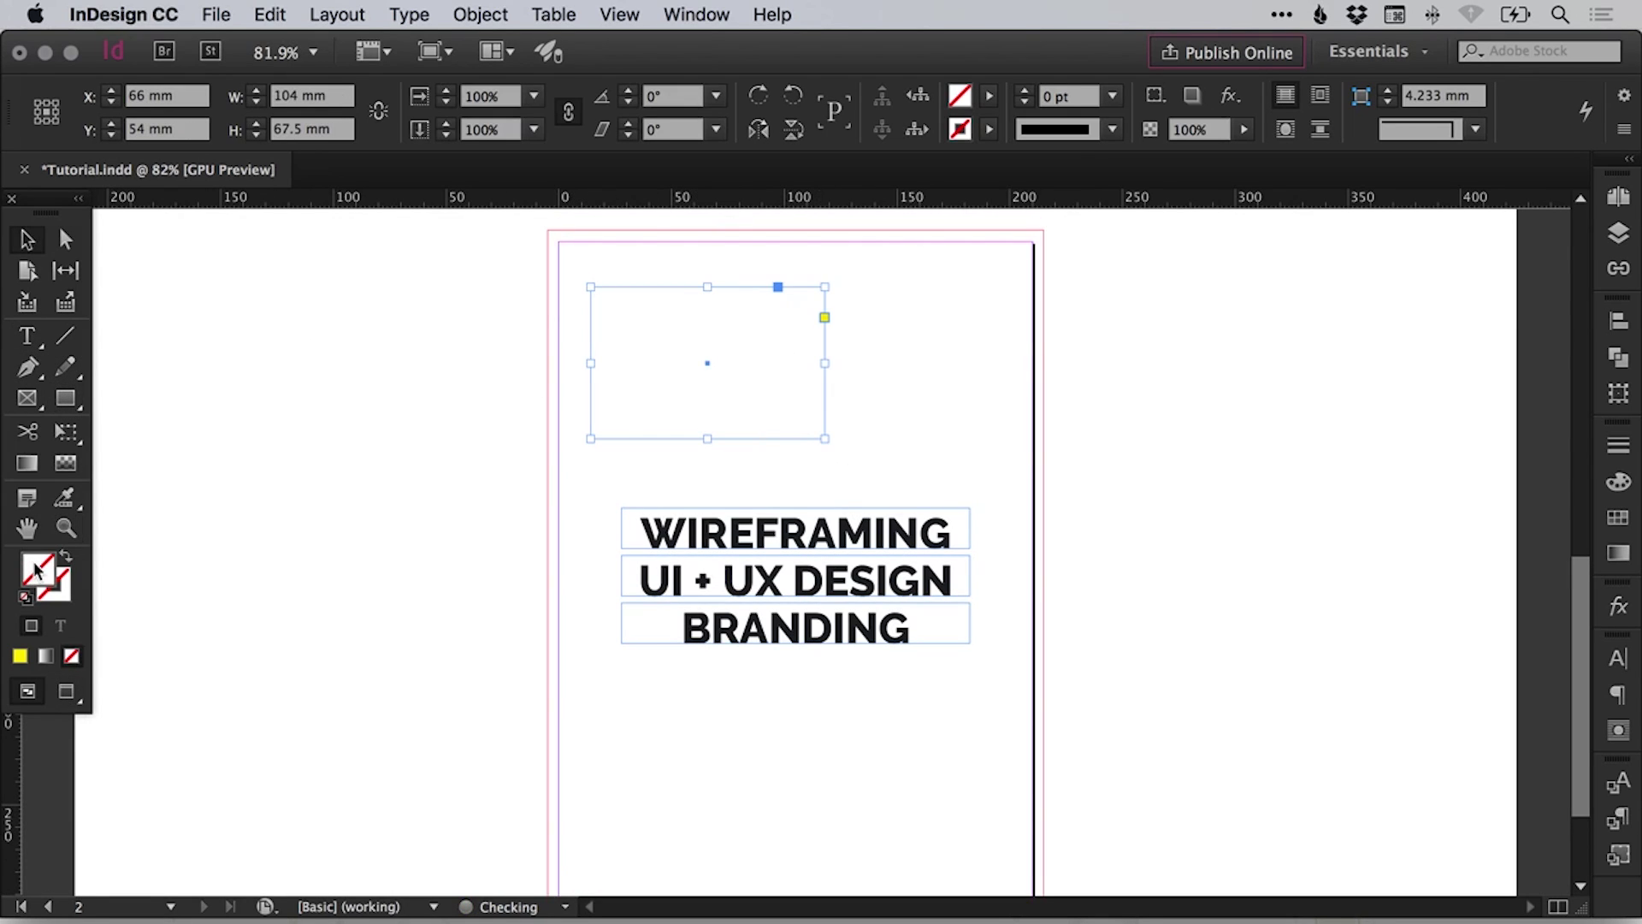
pyautogui.click(1619, 517)
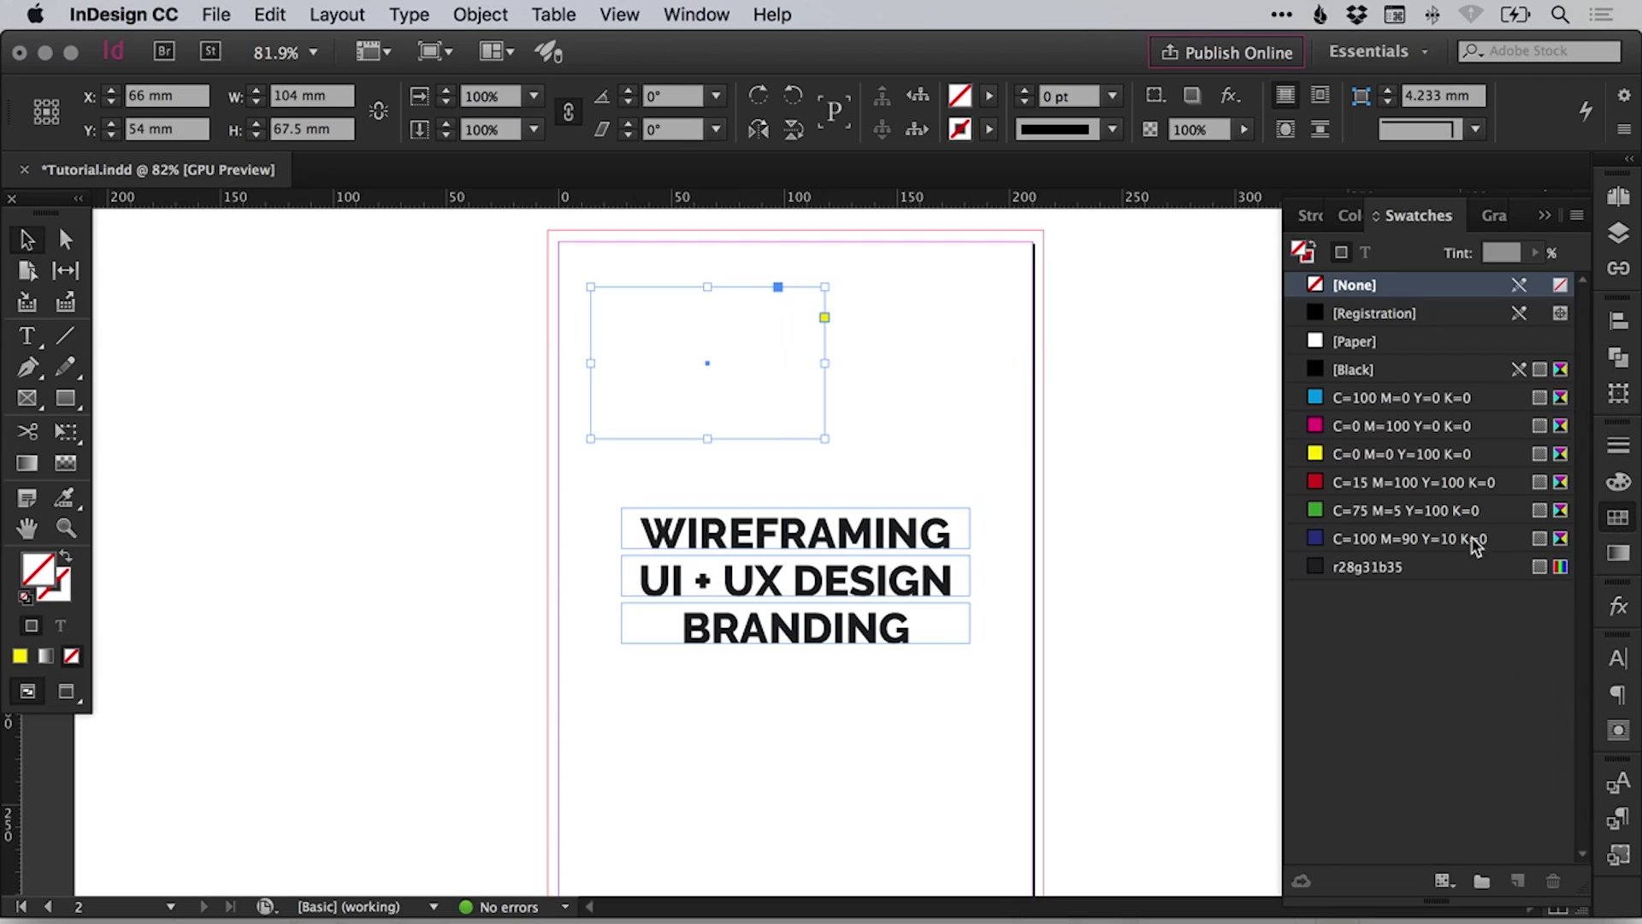
pyautogui.click(1373, 372)
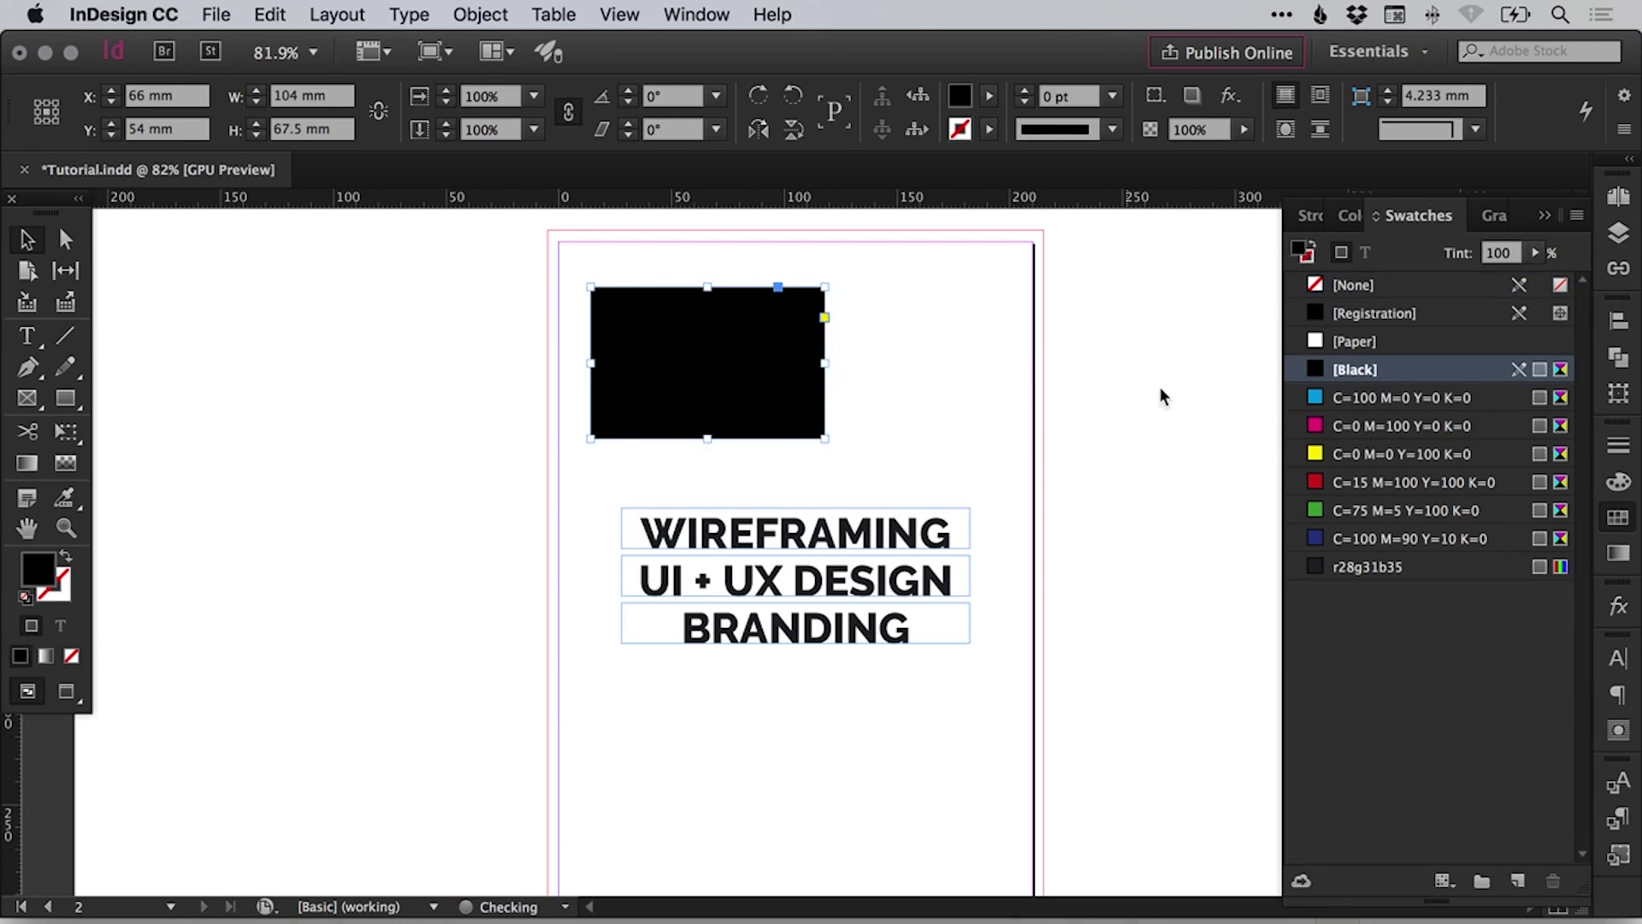
pyautogui.doubleClick(1384, 425)
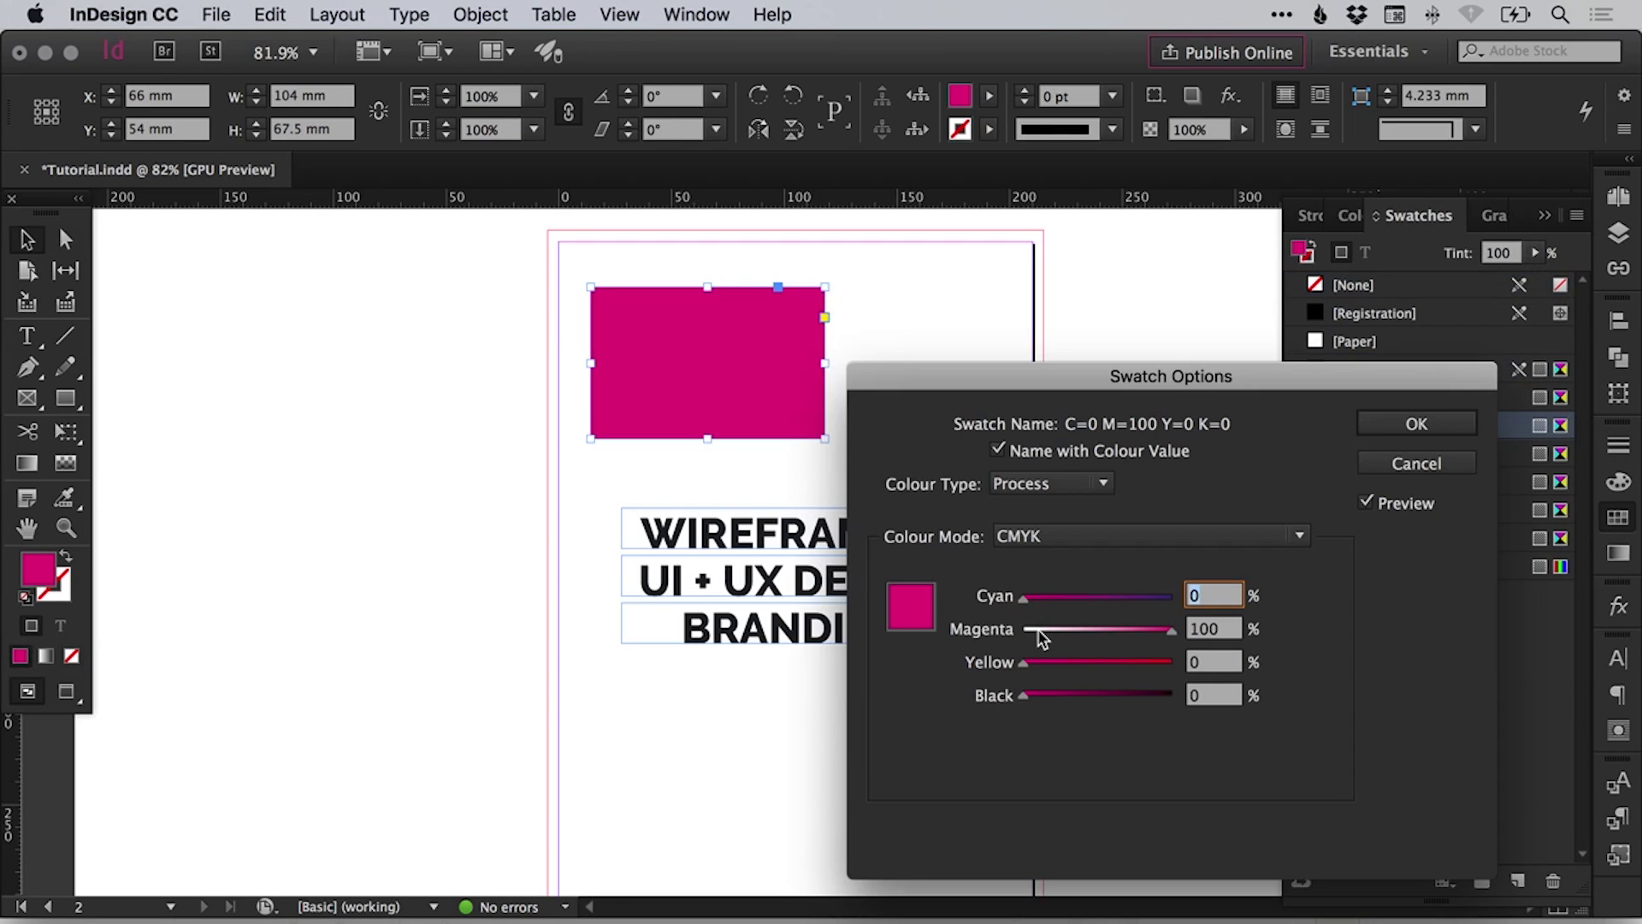
pyautogui.moveTo(1042, 638); pyautogui.dragTo(1022, 637)
pyautogui.moveTo(1051, 696); pyautogui.dragTo(1031, 696)
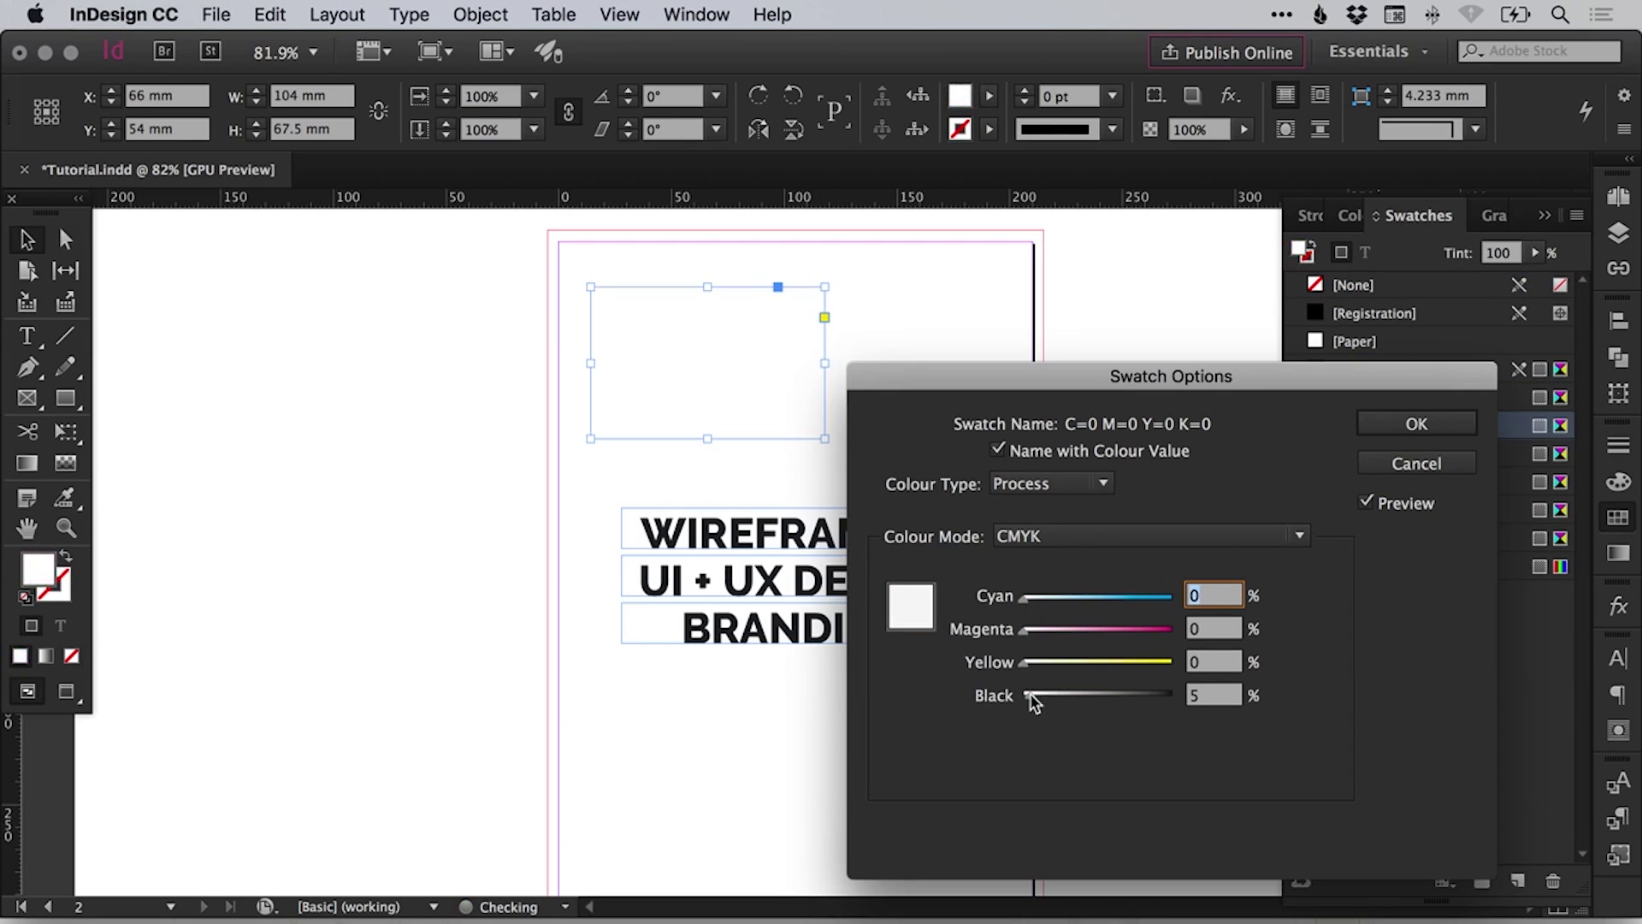
pyautogui.click(1417, 425)
# - Move and stretch the grey rectangle to cover the whole page
pyautogui.moveTo(756, 357); pyautogui.dragTo(719, 331)
pyautogui.moveTo(792, 394); pyautogui.dragTo(994, 817)
pyautogui.scroll(-3, 975, 598)
pyautogui.moveTo(990, 683); pyautogui.dragTo(1025, 782)
pyautogui.press('super+0')
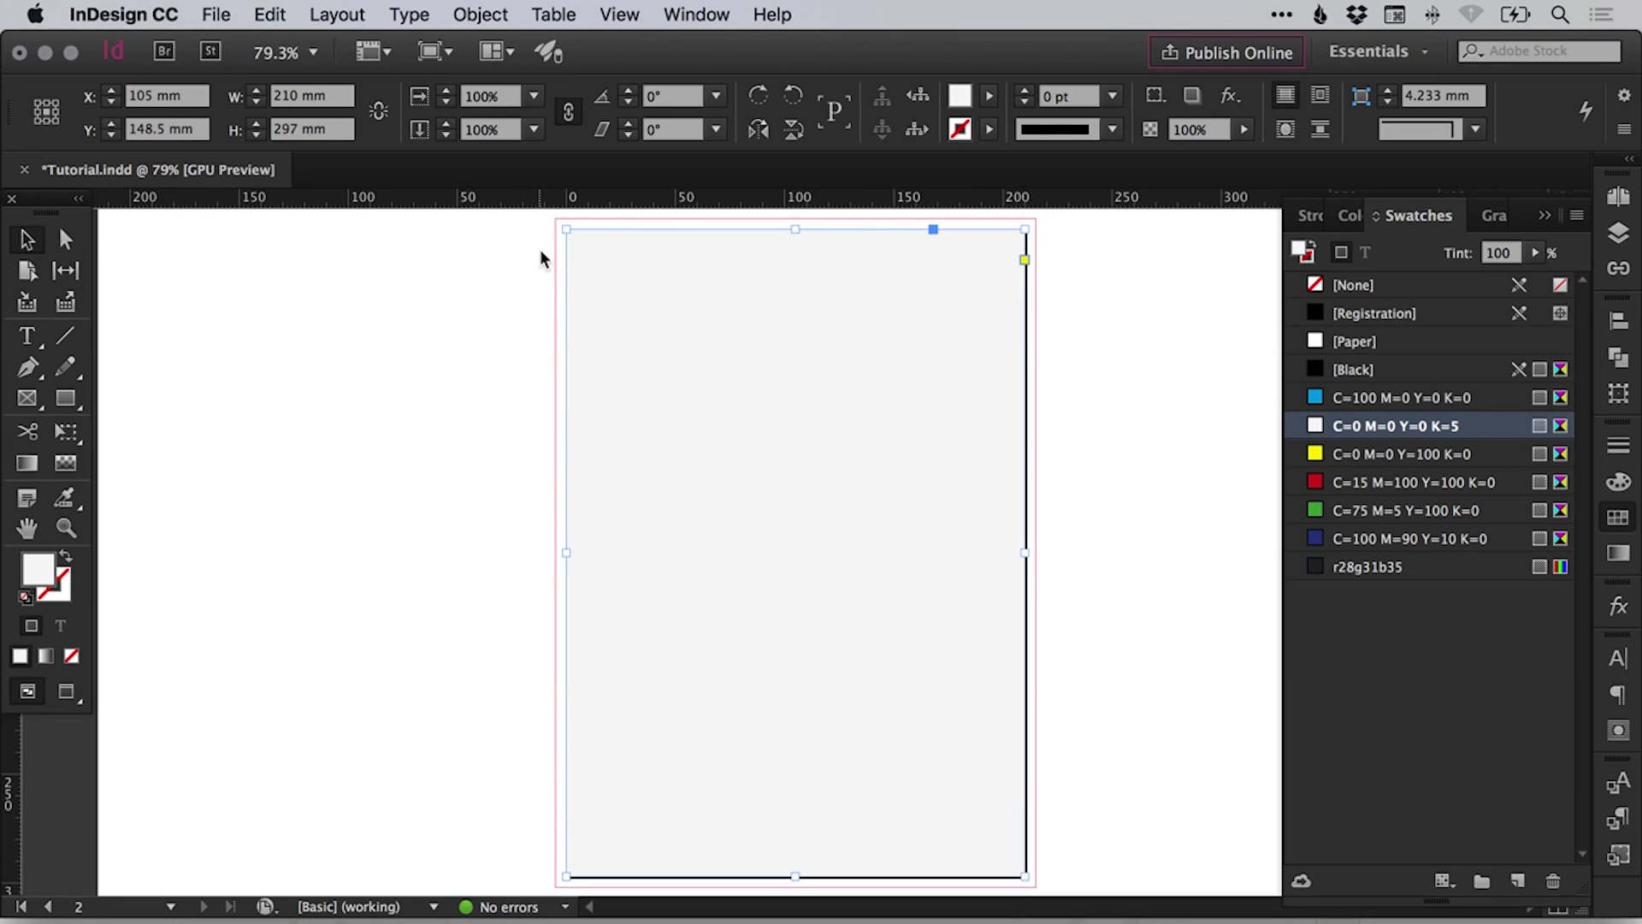
# - Send the grey rectangle behind the headings and extend its corners into the bleed
pyautogui.press('super+shift+bracketleft')
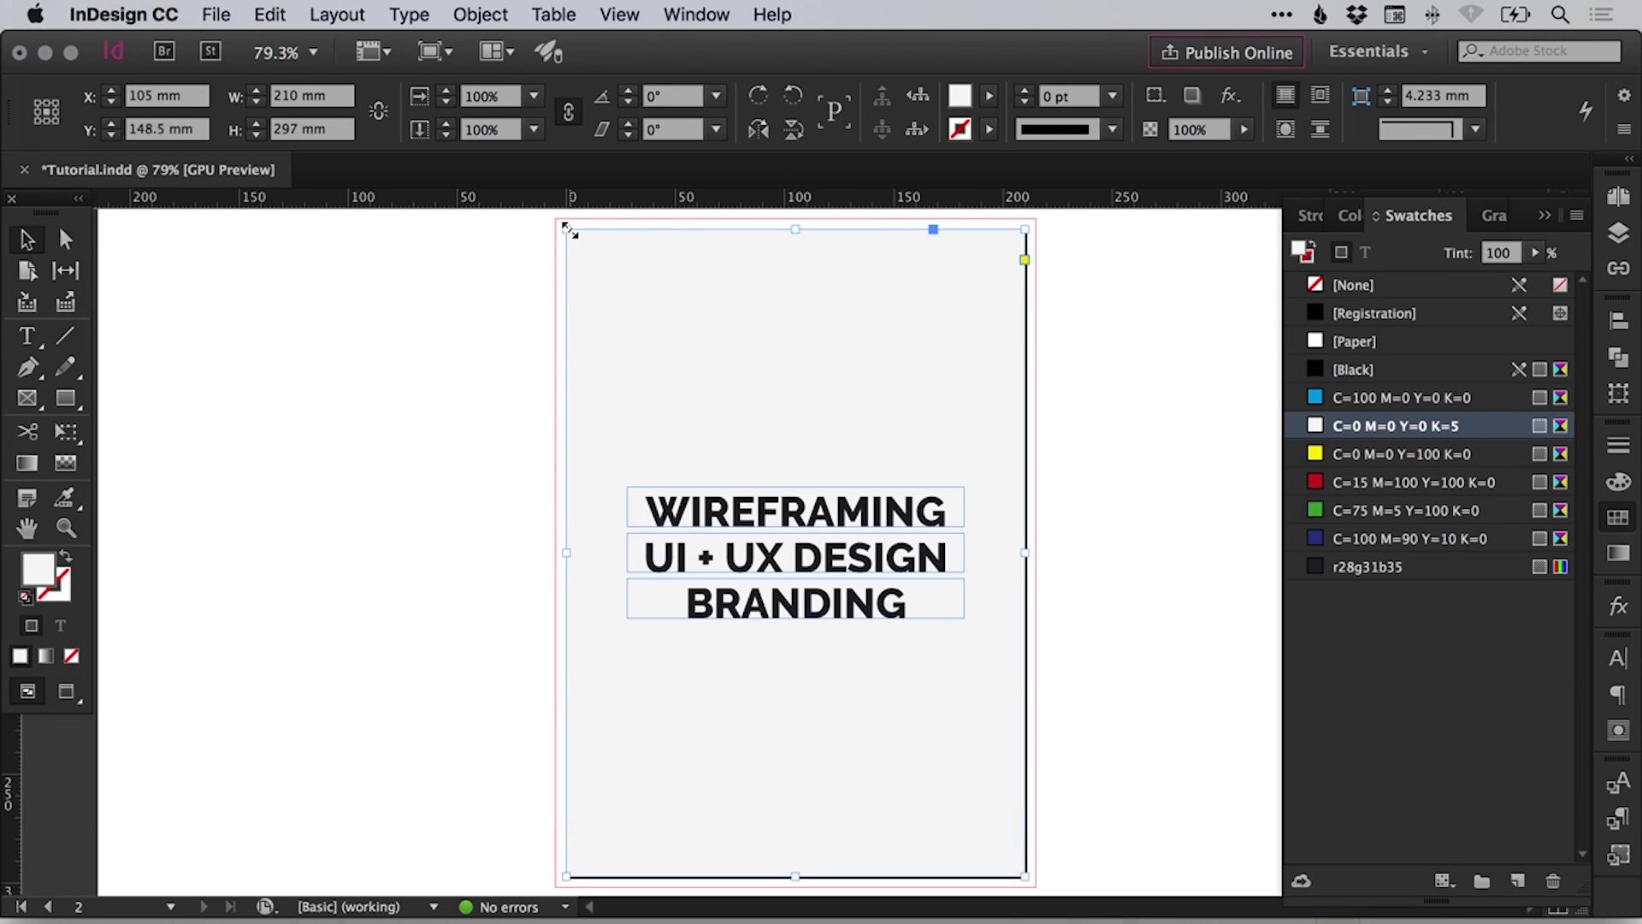
pyautogui.moveTo(566, 230); pyautogui.dragTo(556, 219)
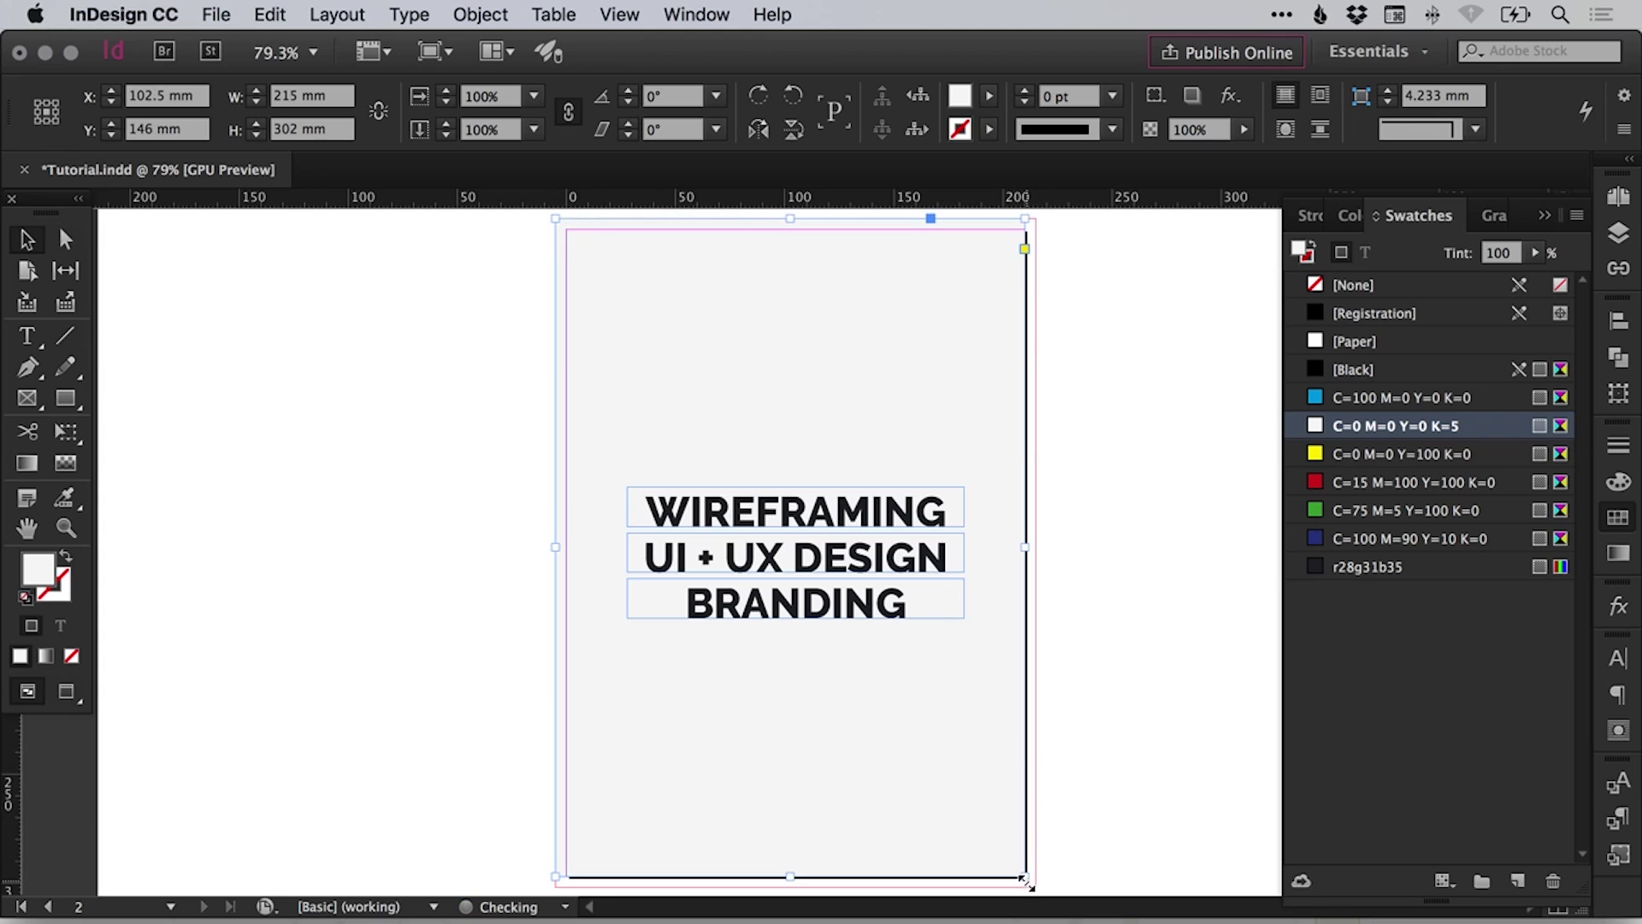
pyautogui.moveTo(1024, 880); pyautogui.dragTo(1036, 887)
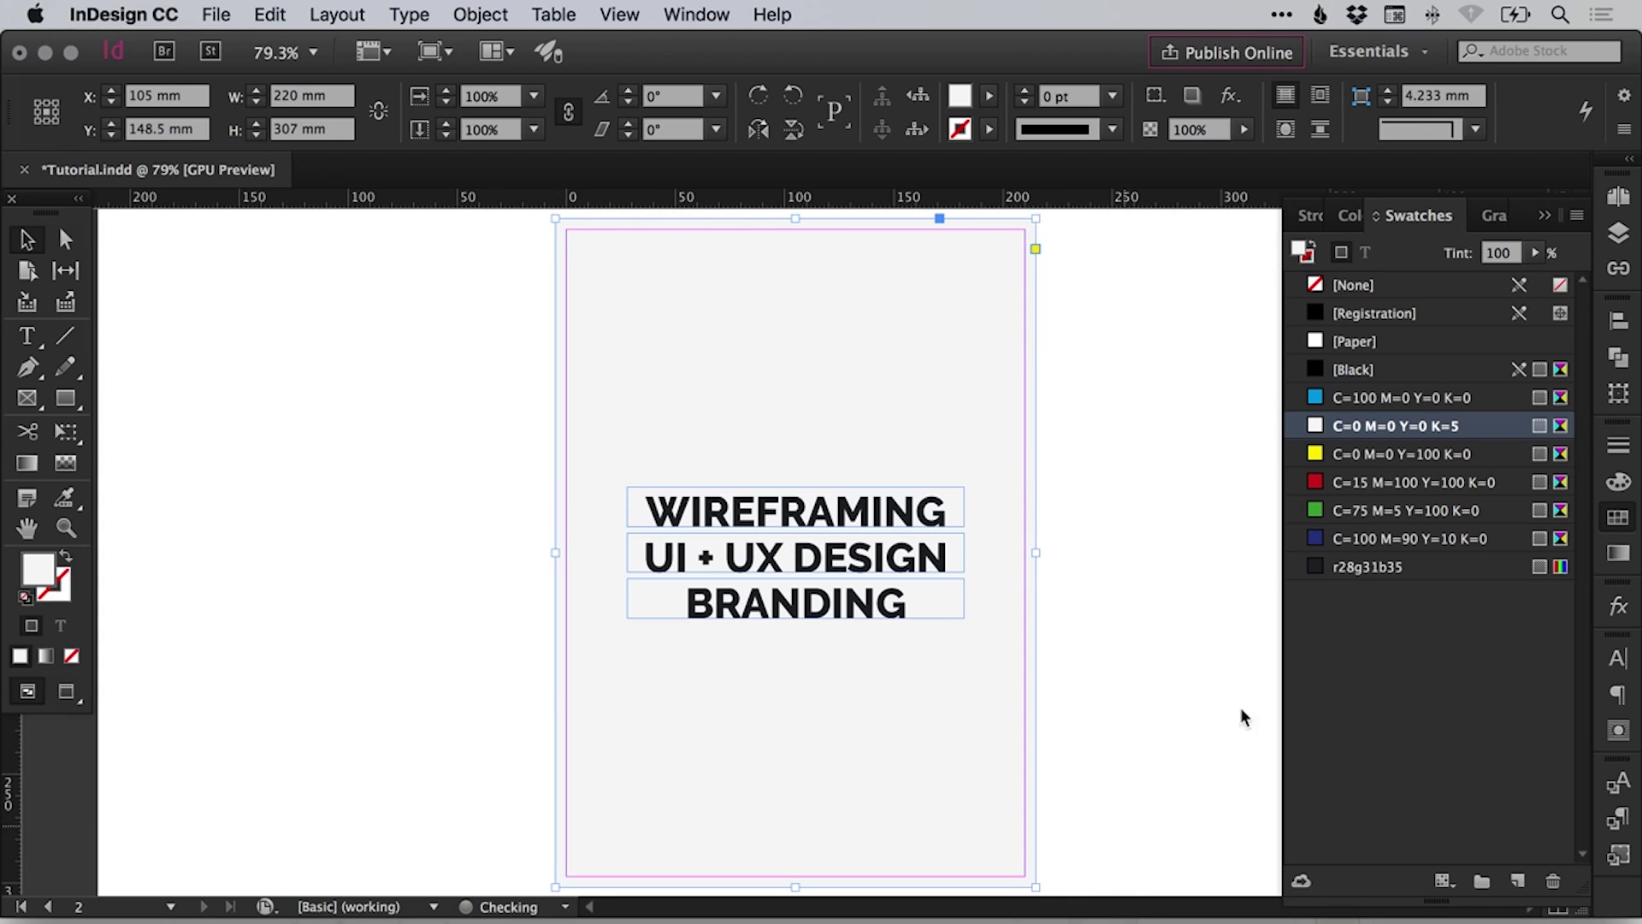
pyautogui.click(1617, 481)
pyautogui.press('w')
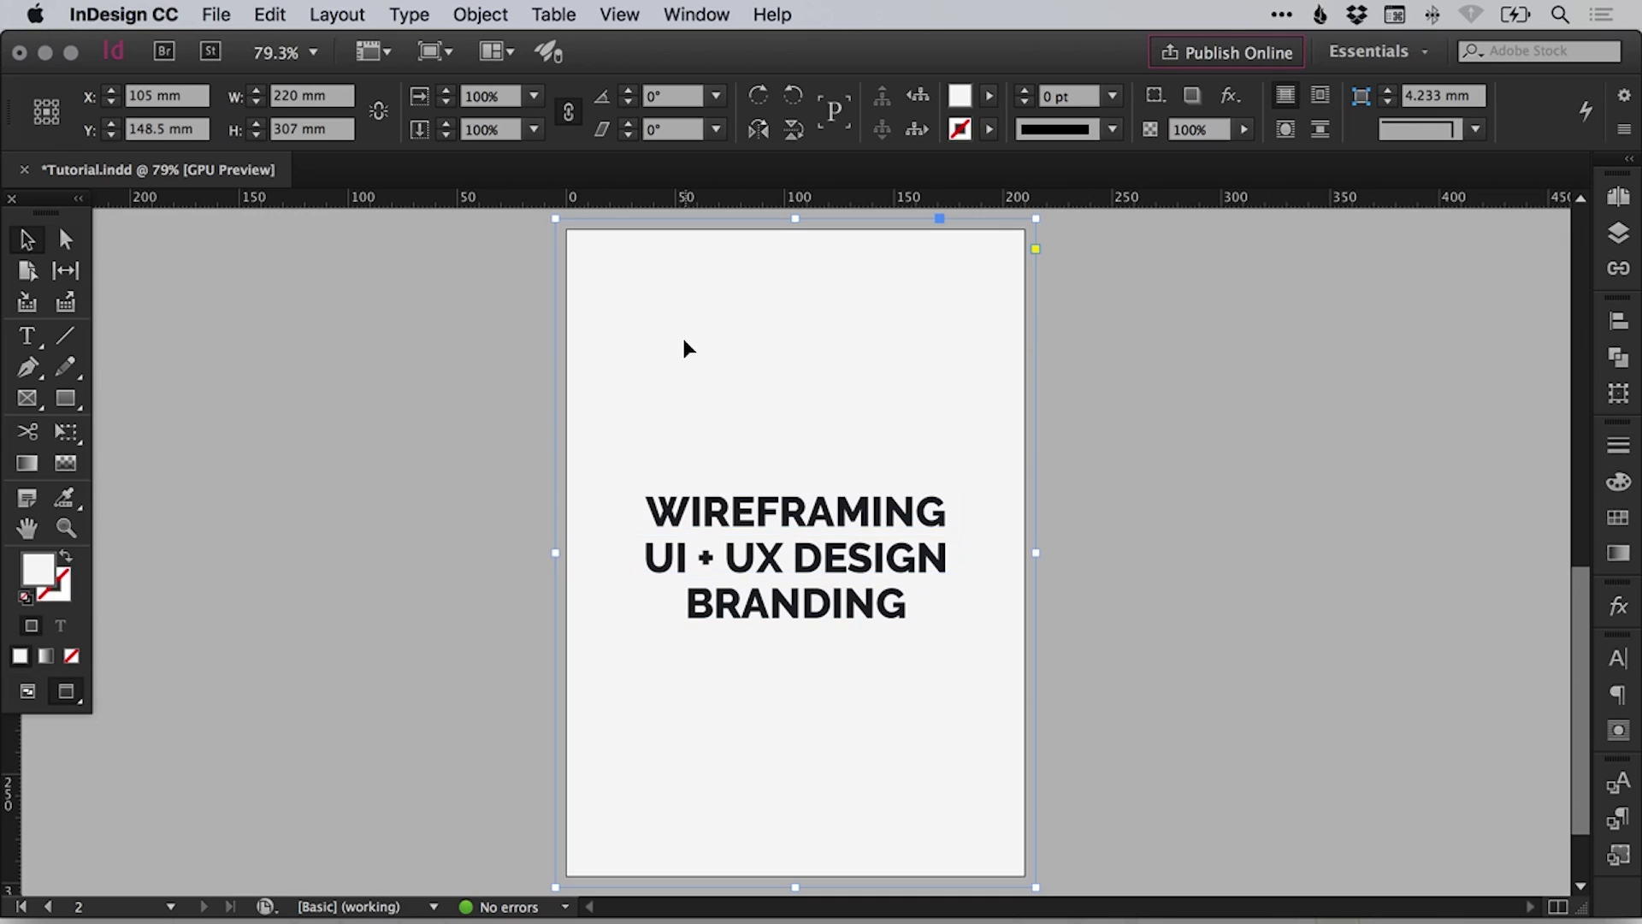
# - Delete the grey background rectangle from page 2
pyautogui.click(1151, 390)
pyautogui.click(612, 299)
pyautogui.press('Delete')
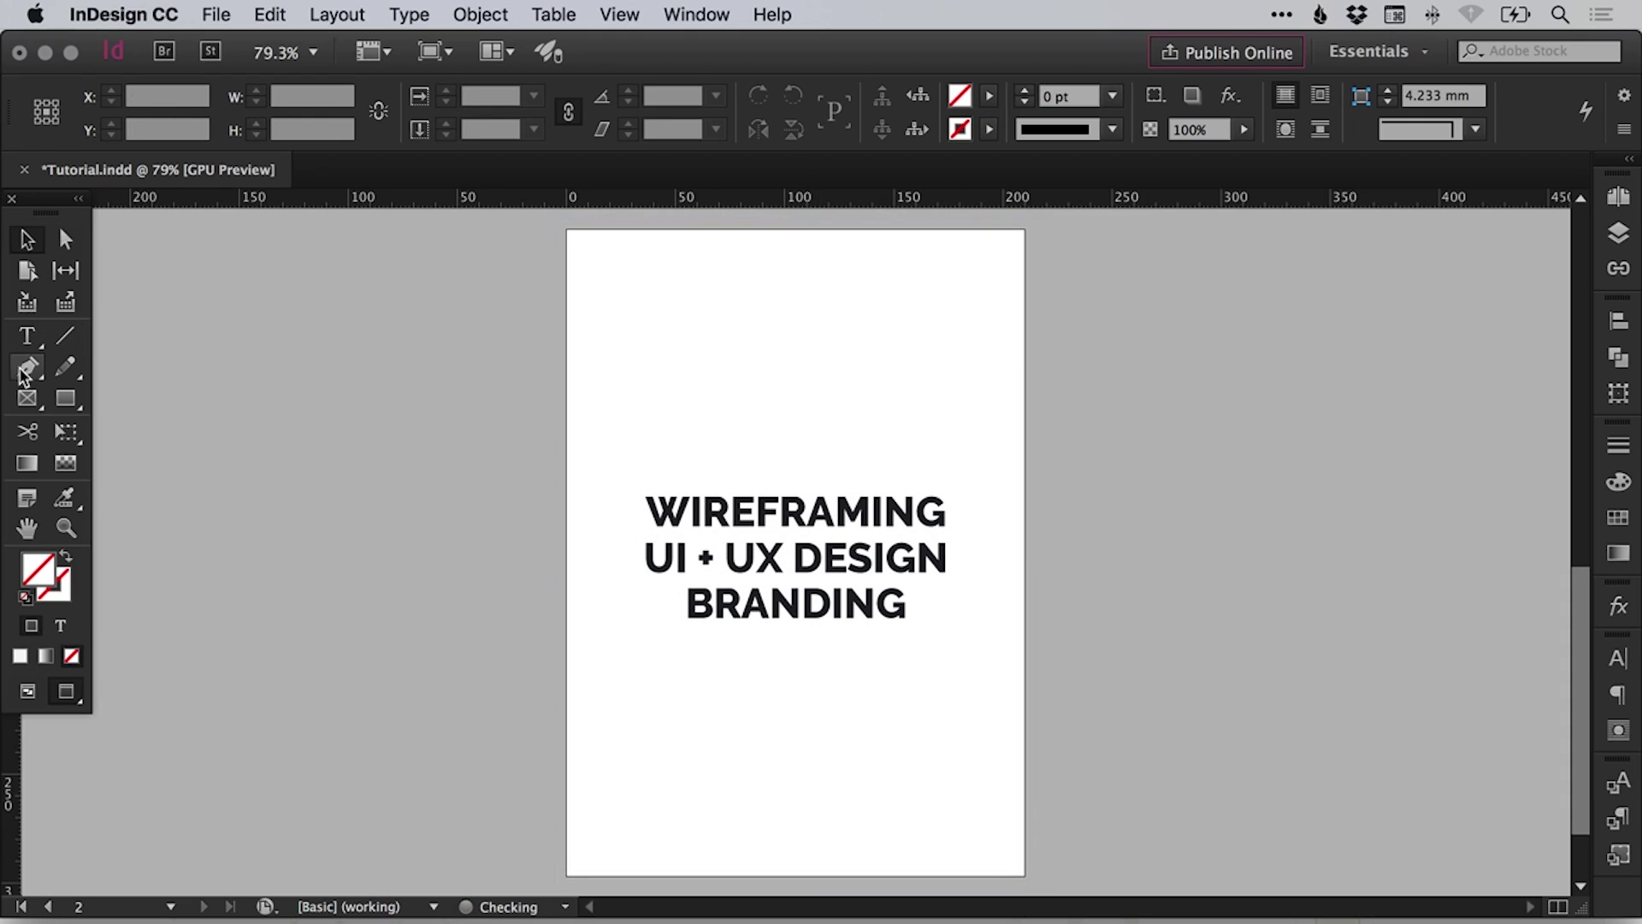
# - Draw a closed Pen shape across the page top with a sloped lower edge, filled cyan
pyautogui.click(23, 376)
pyautogui.press('w')
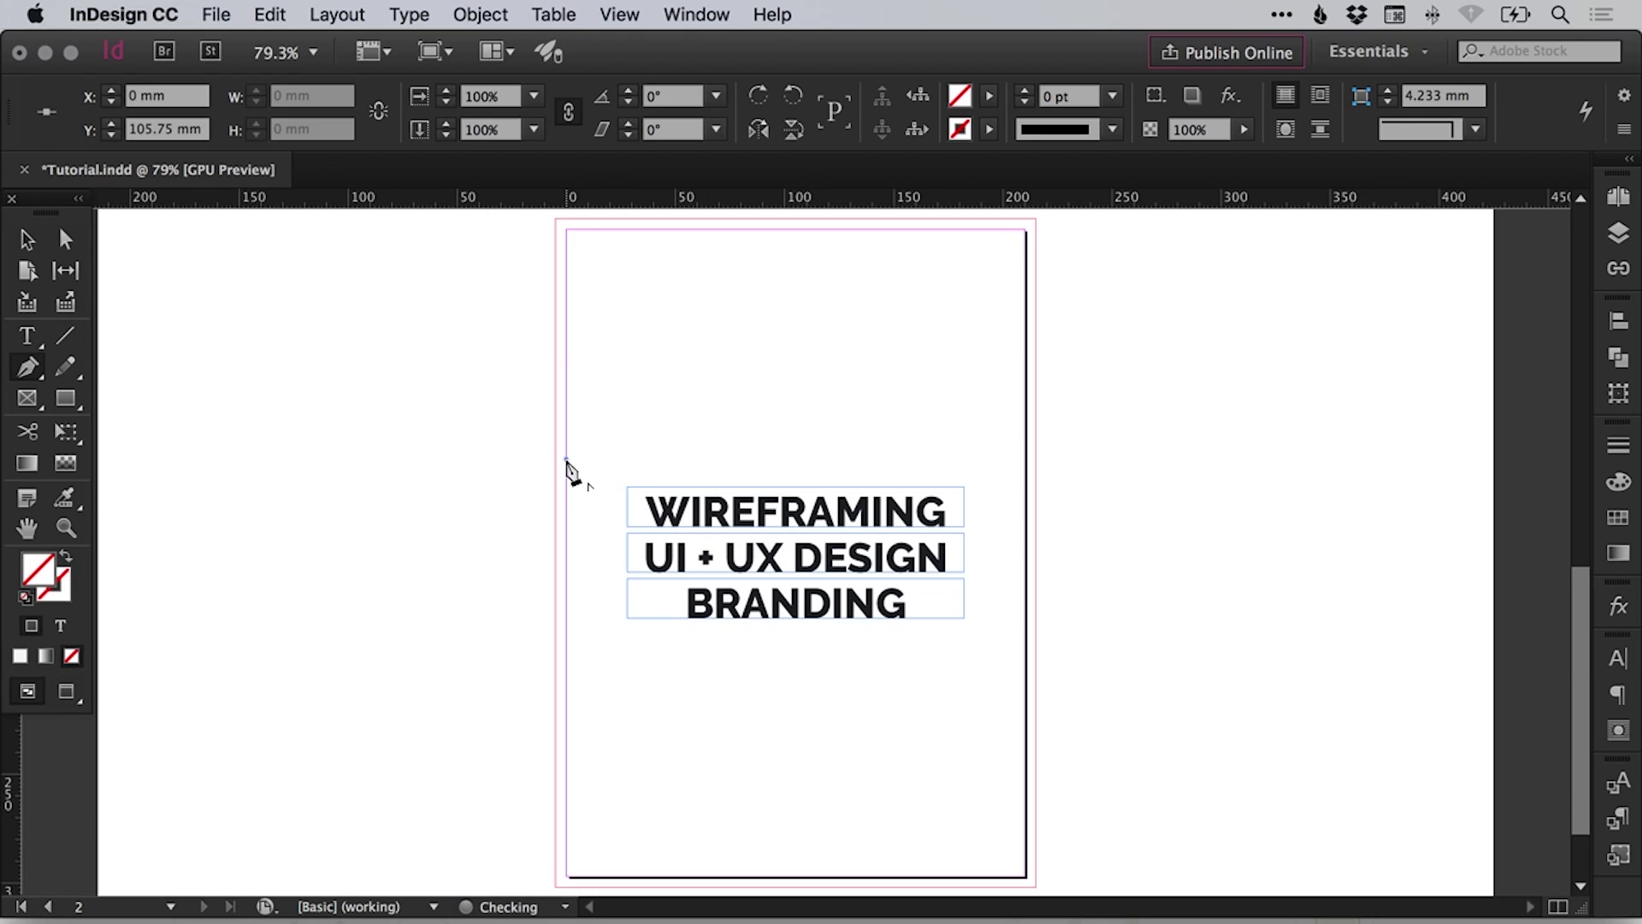
pyautogui.click(1025, 378)
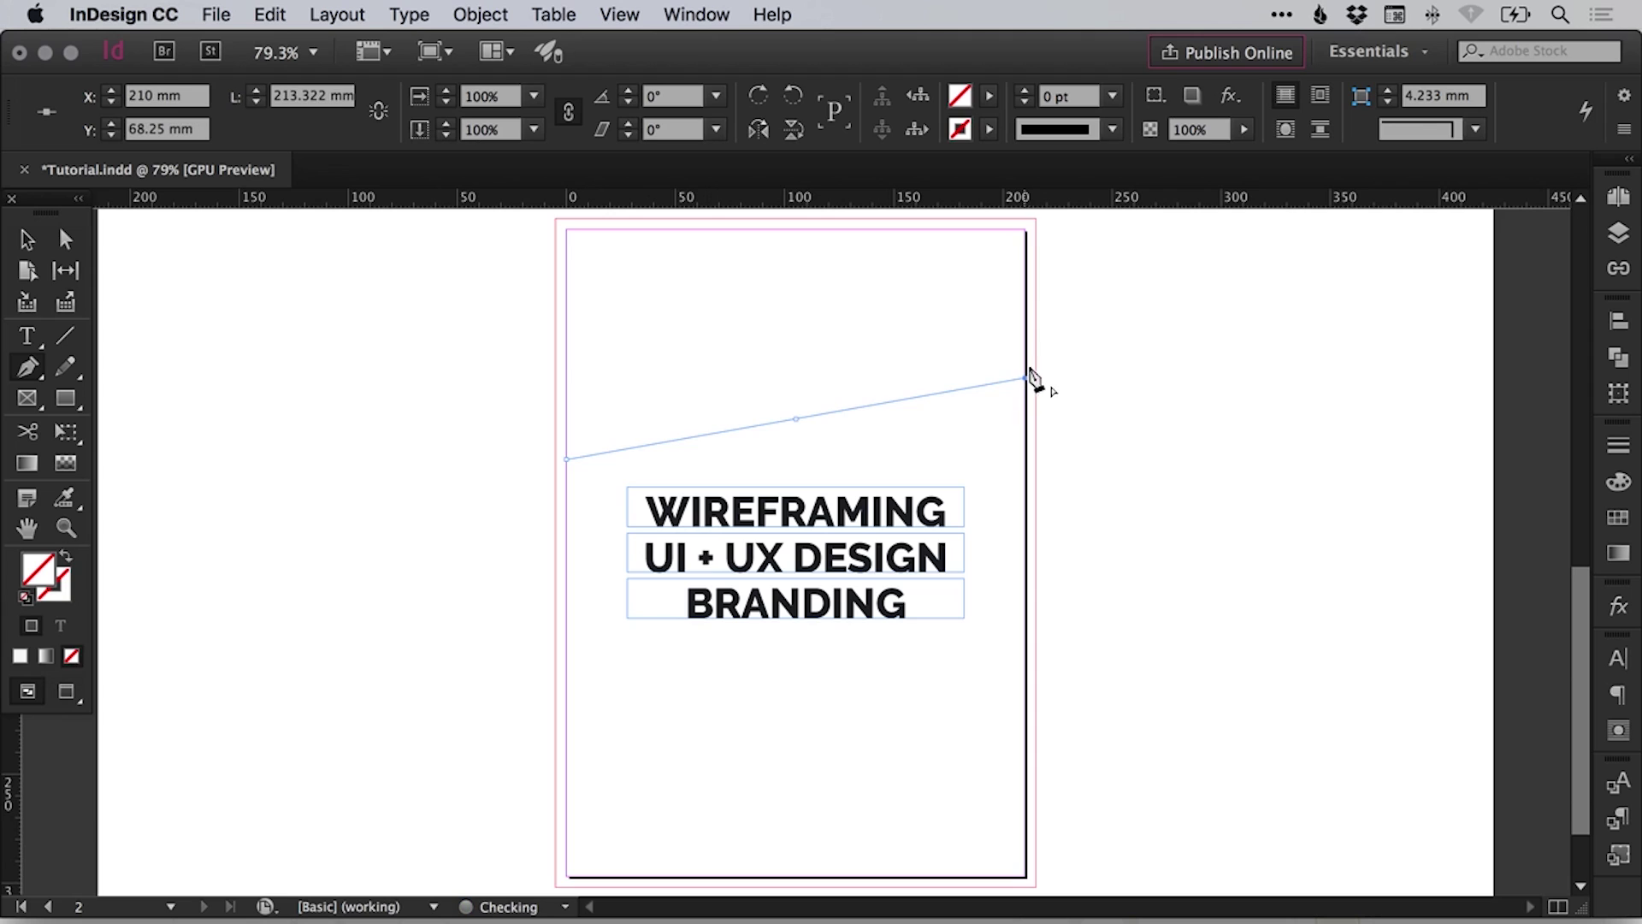
pyautogui.click(1025, 230)
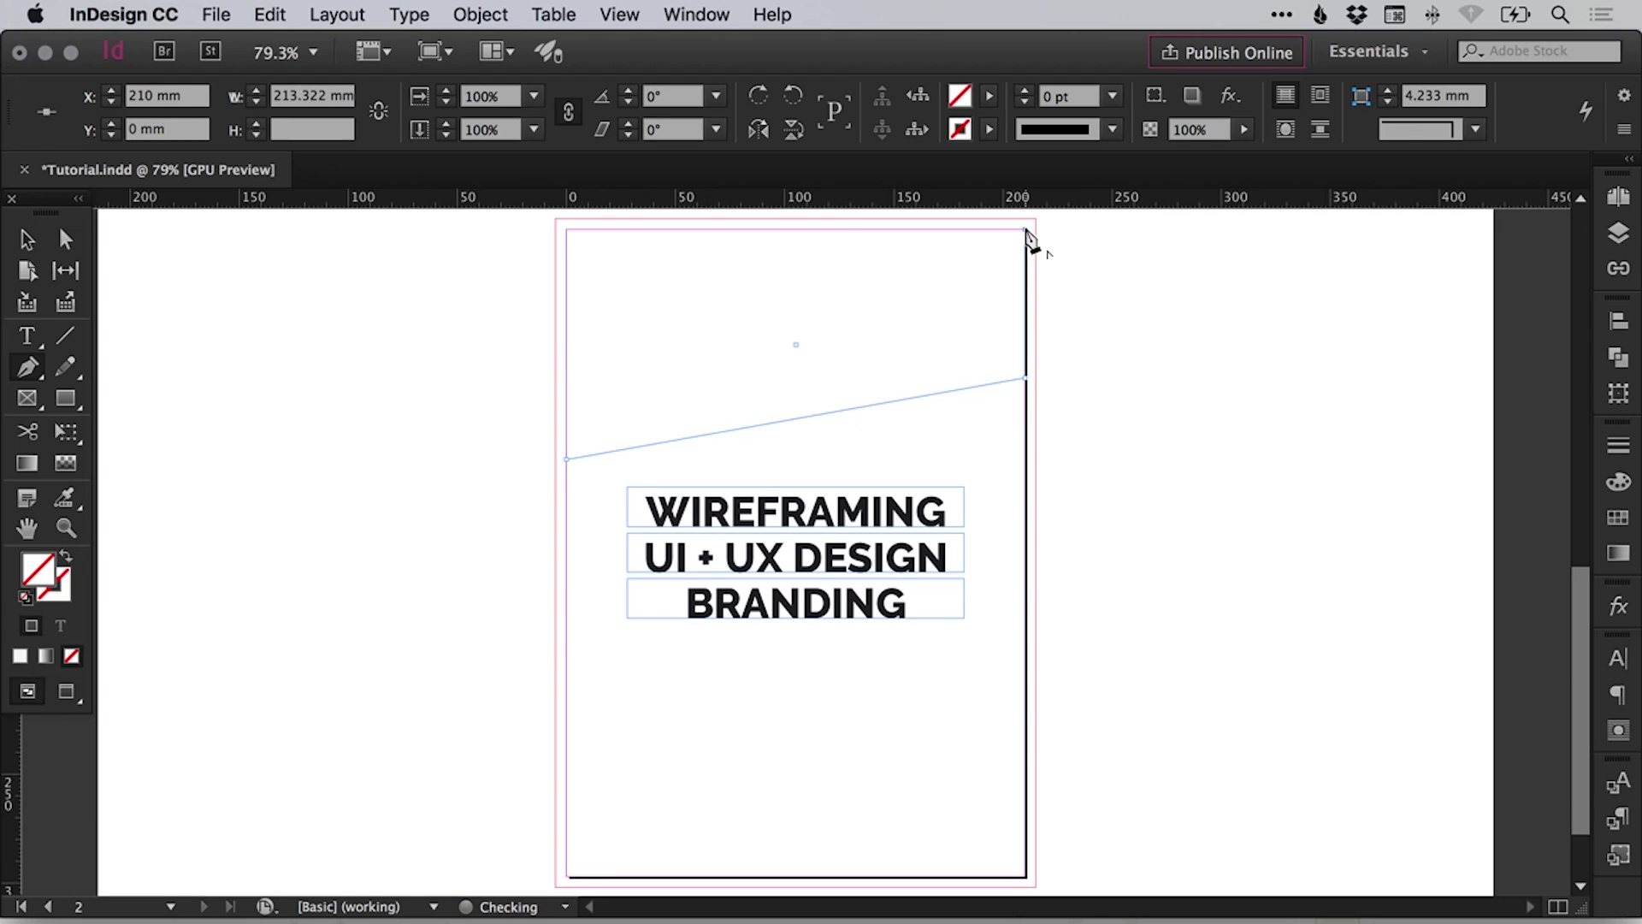
pyautogui.click(568, 231)
pyautogui.click(566, 460)
pyautogui.press('v')
pyautogui.press('w')
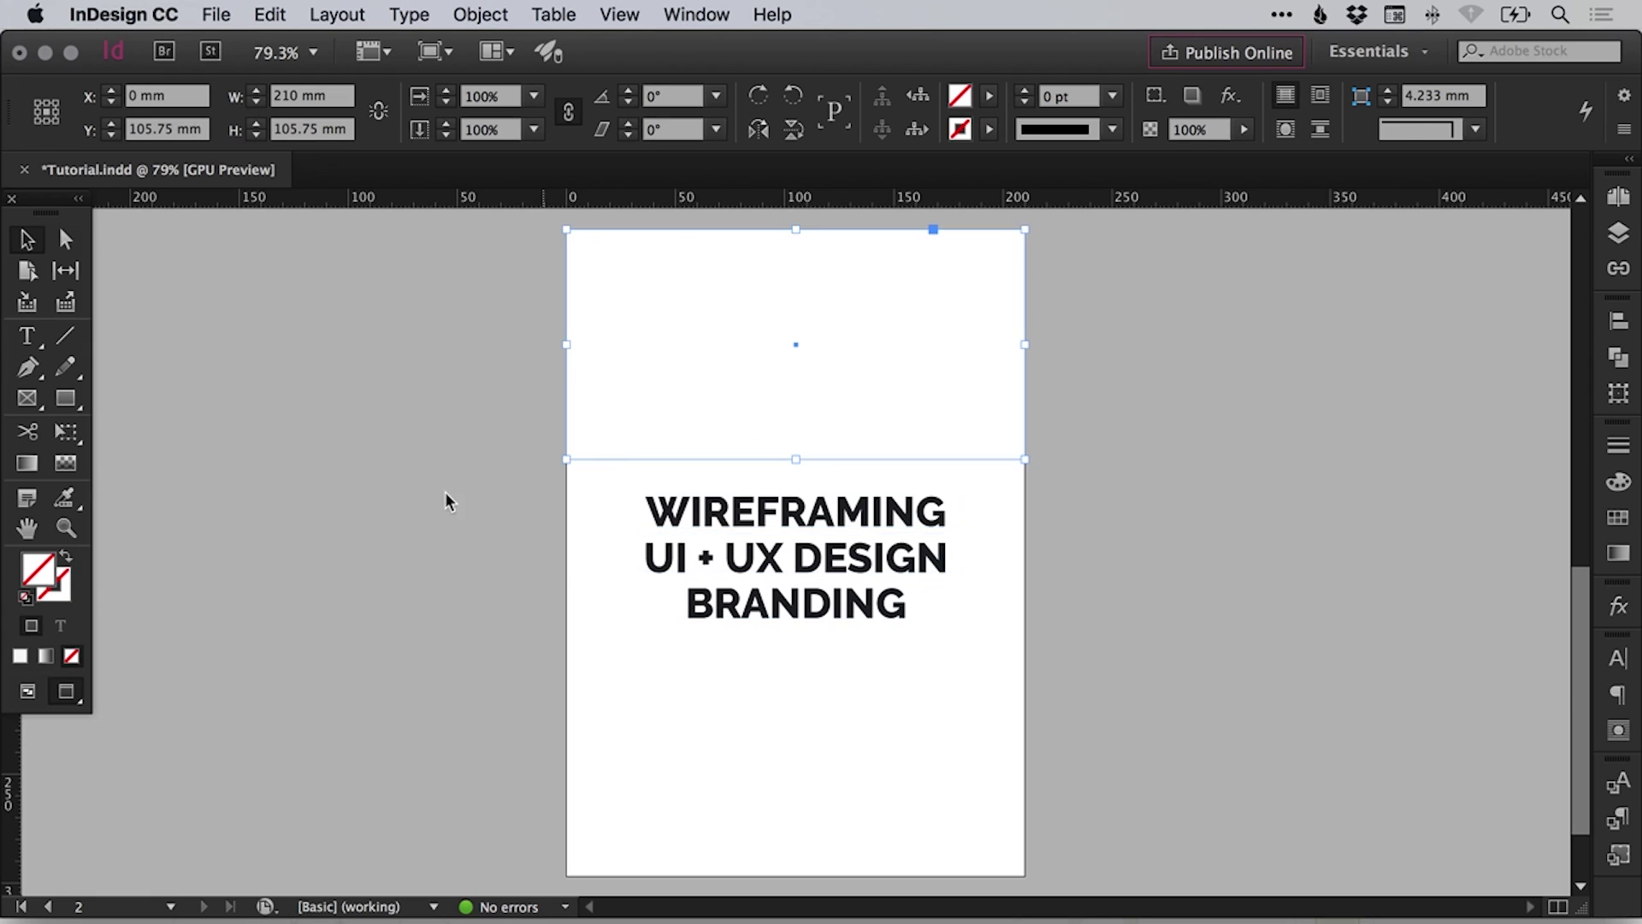
pyautogui.click(1619, 520)
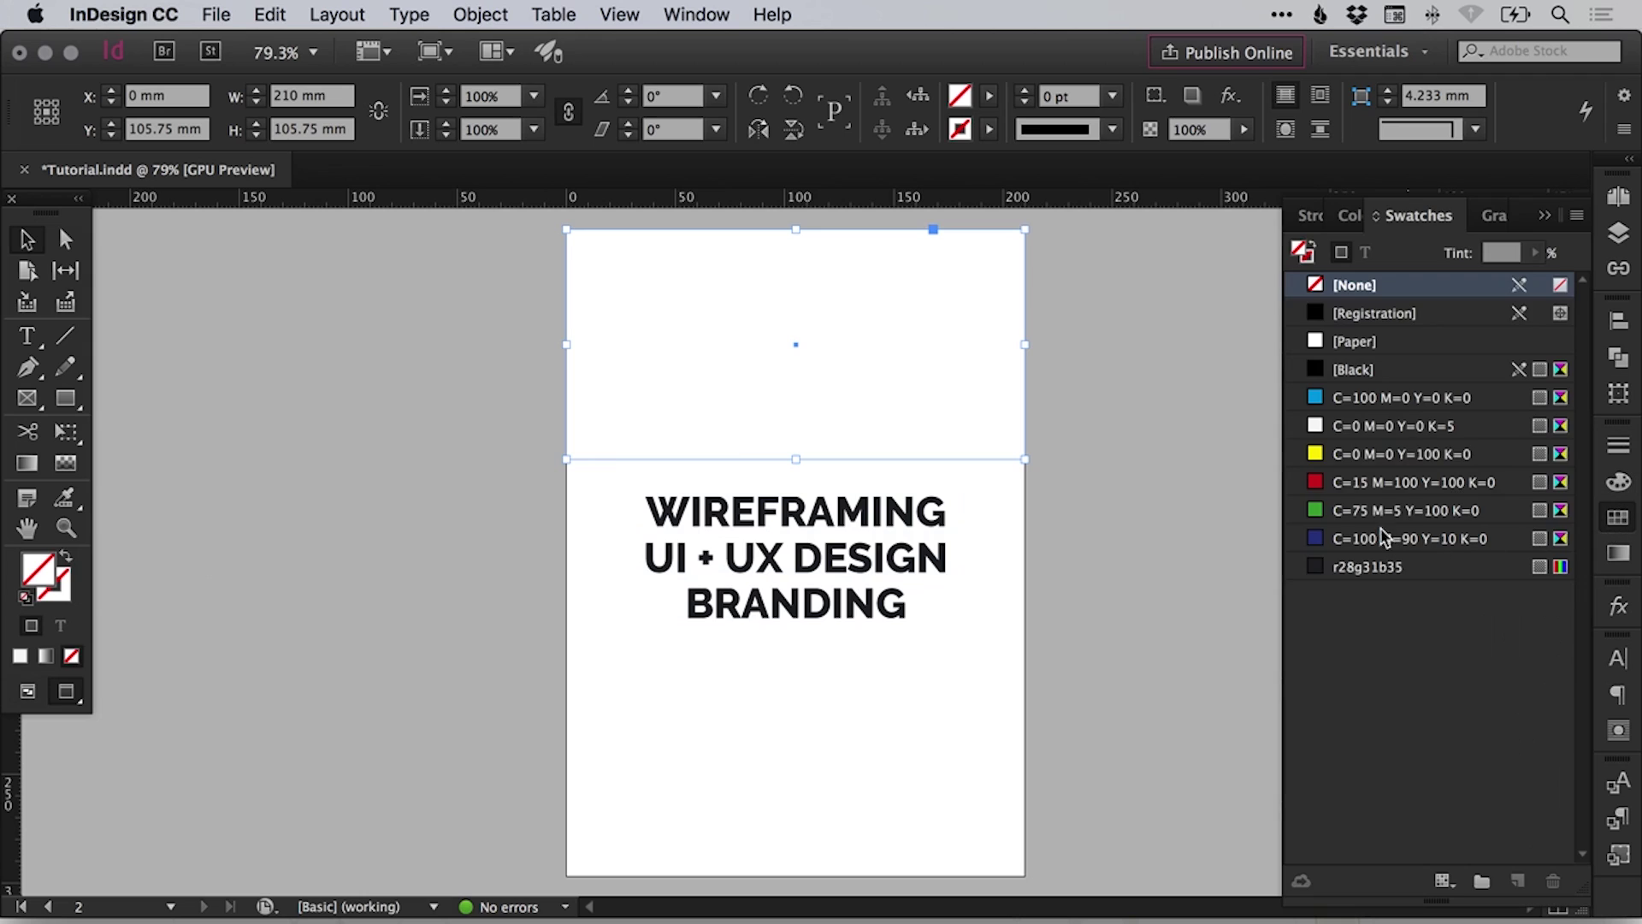
pyautogui.click(1344, 407)
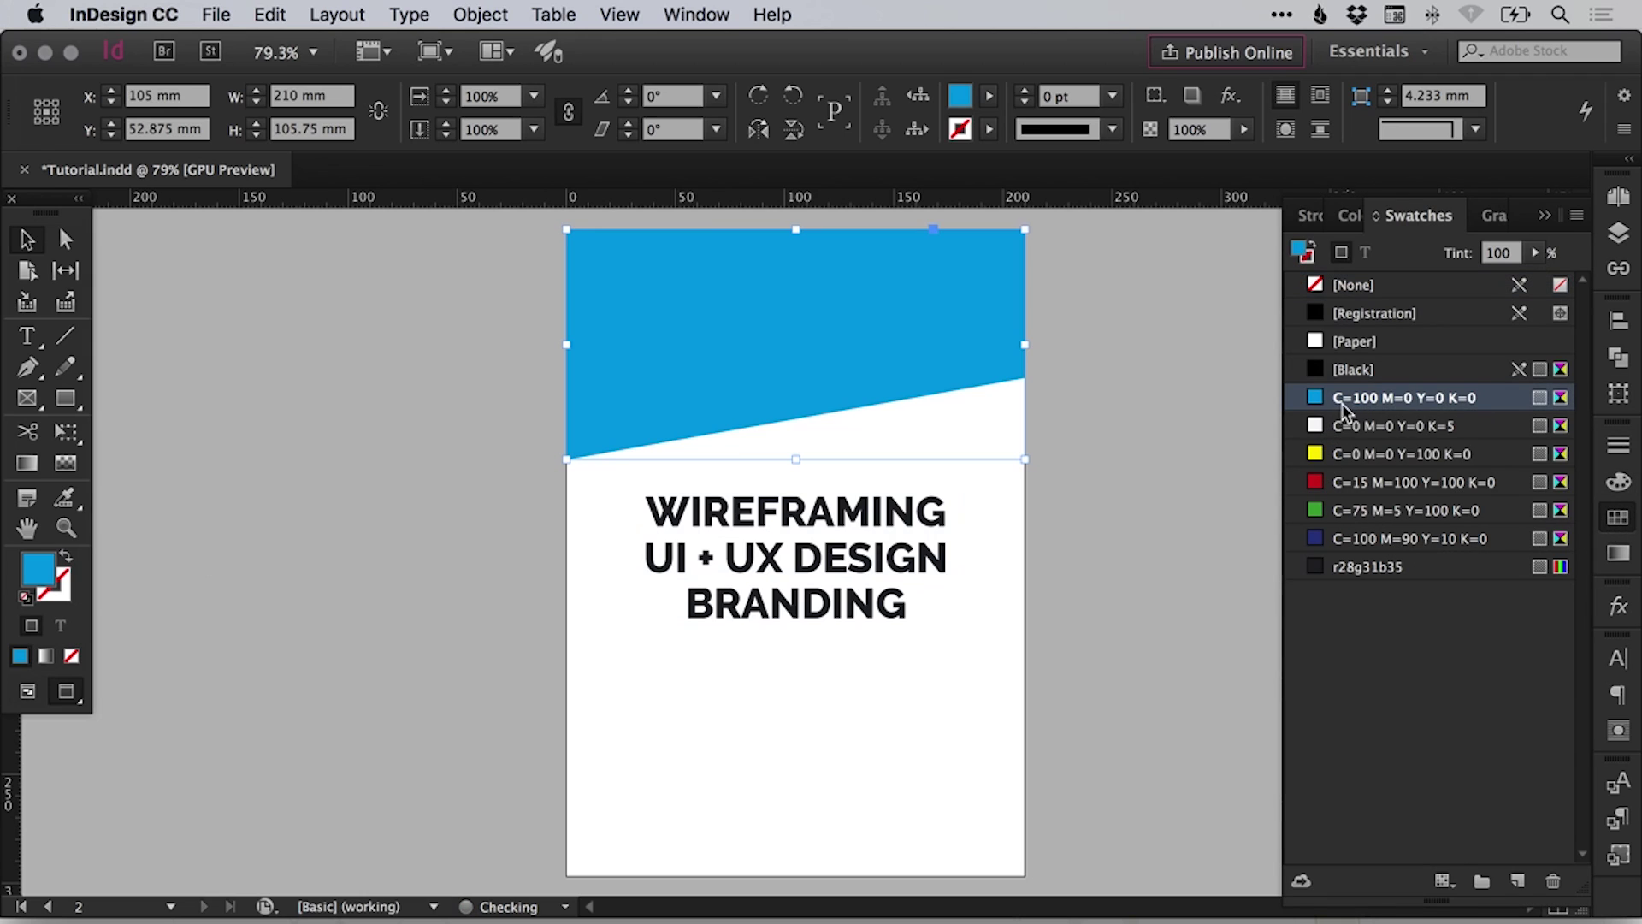
# - Raise the title text onto the diagonal edge and bring it in front of the cyan shape
pyautogui.click(773, 518)
pyautogui.moveTo(773, 517); pyautogui.dragTo(770, 414)
pyautogui.click(1034, 330)
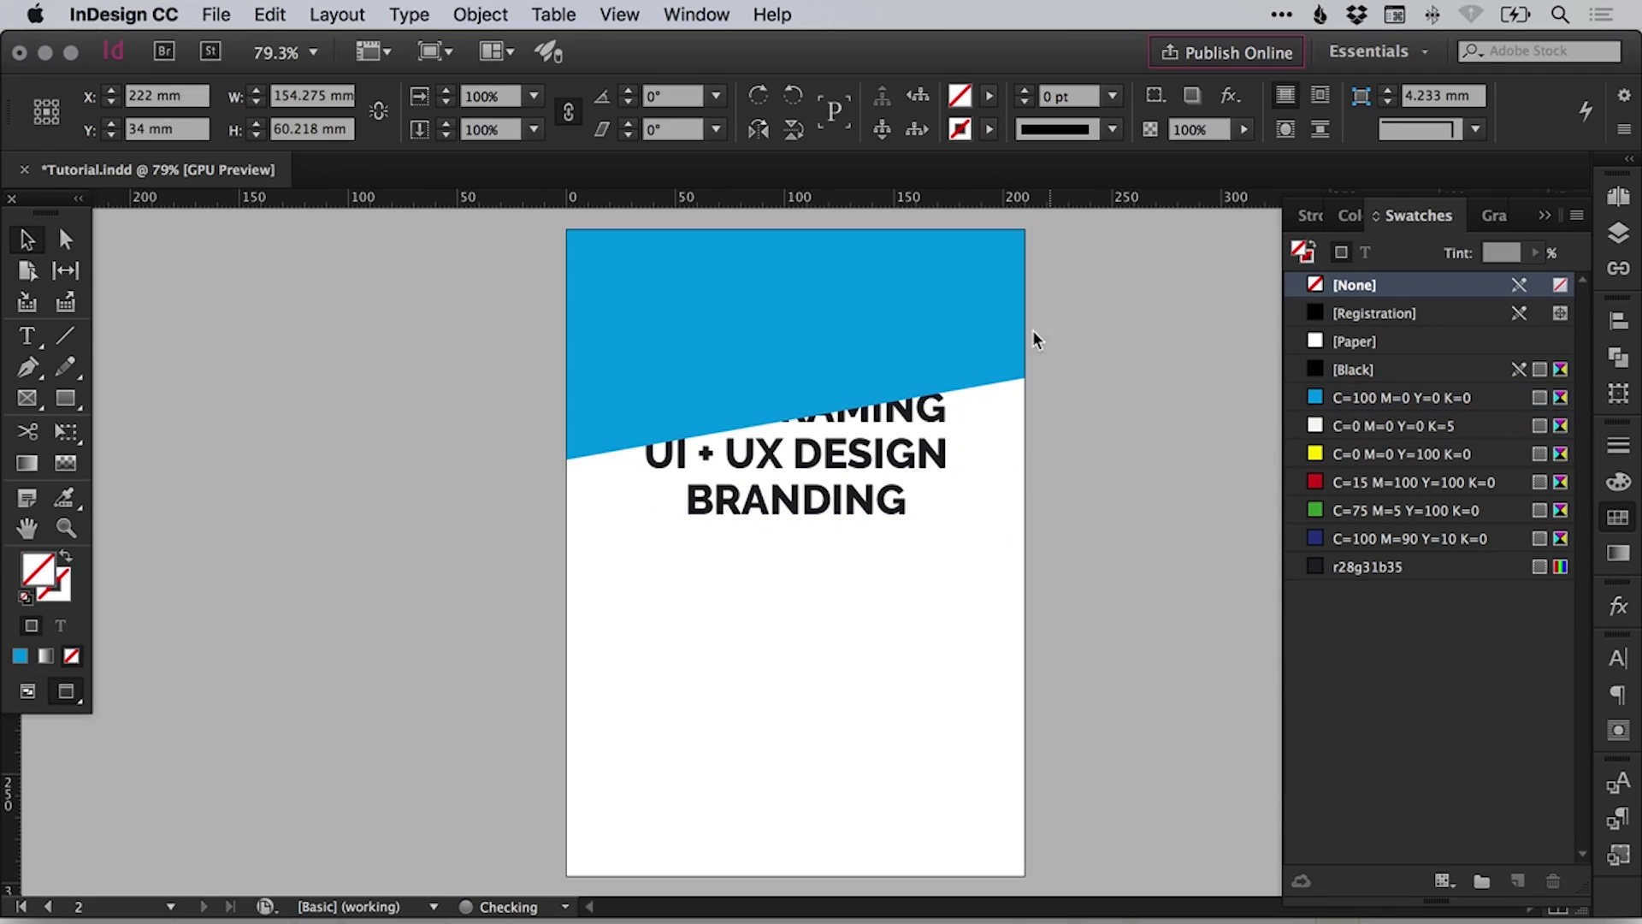
pyautogui.click(770, 470)
pyautogui.press('super+shift+bracketright')
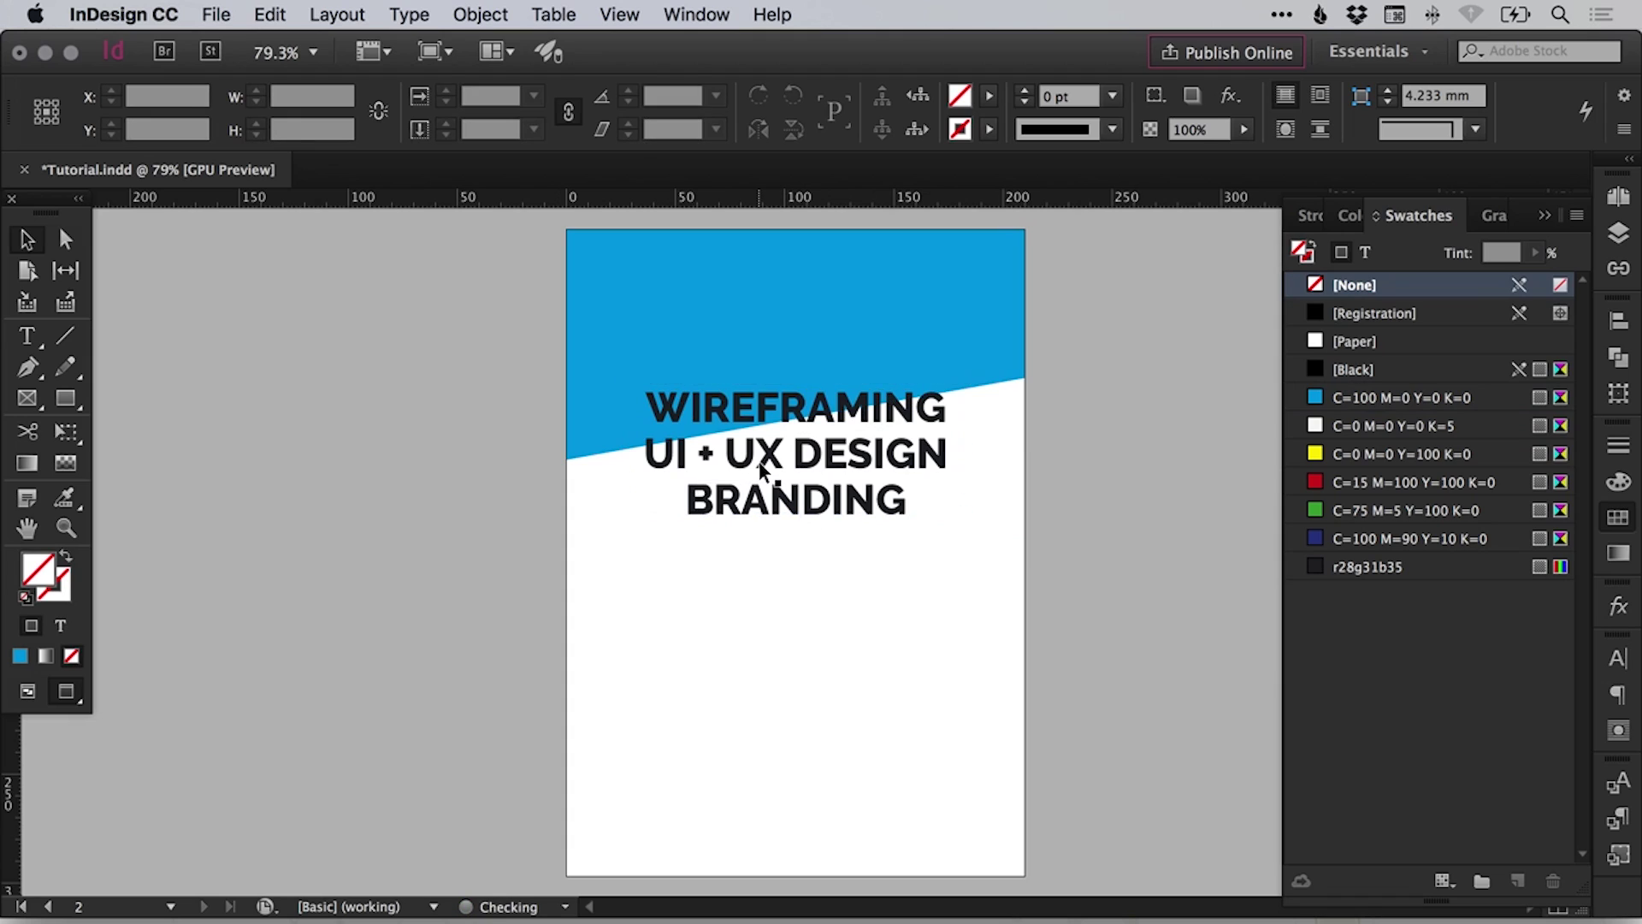
pyautogui.moveTo(834, 457); pyautogui.dragTo(839, 434)
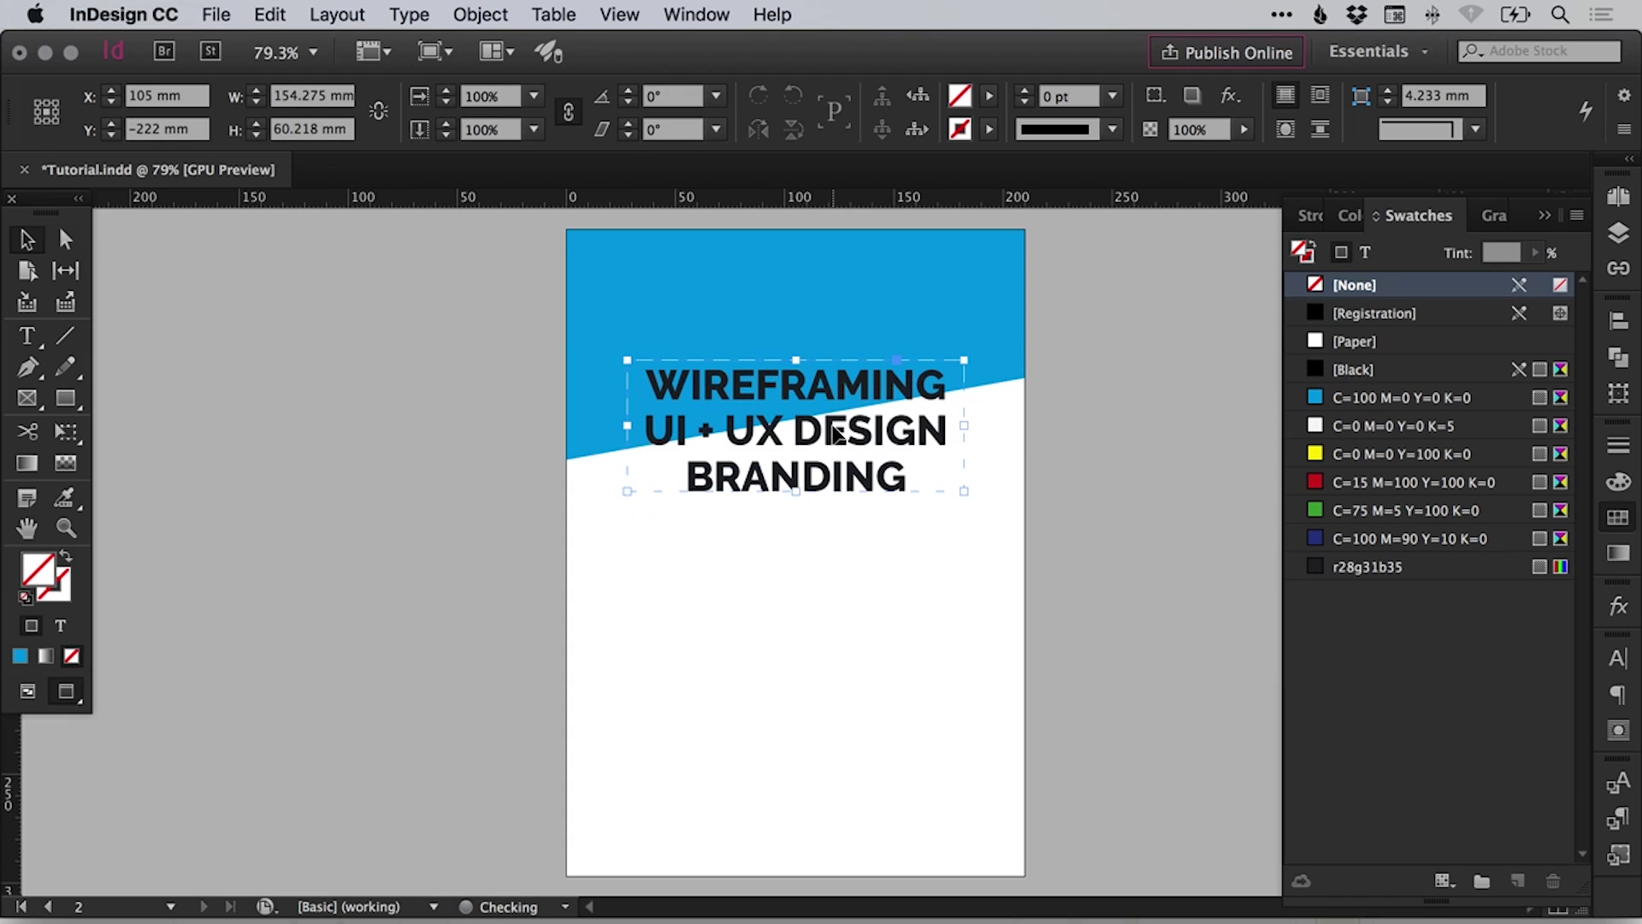
pyautogui.click(1127, 346)
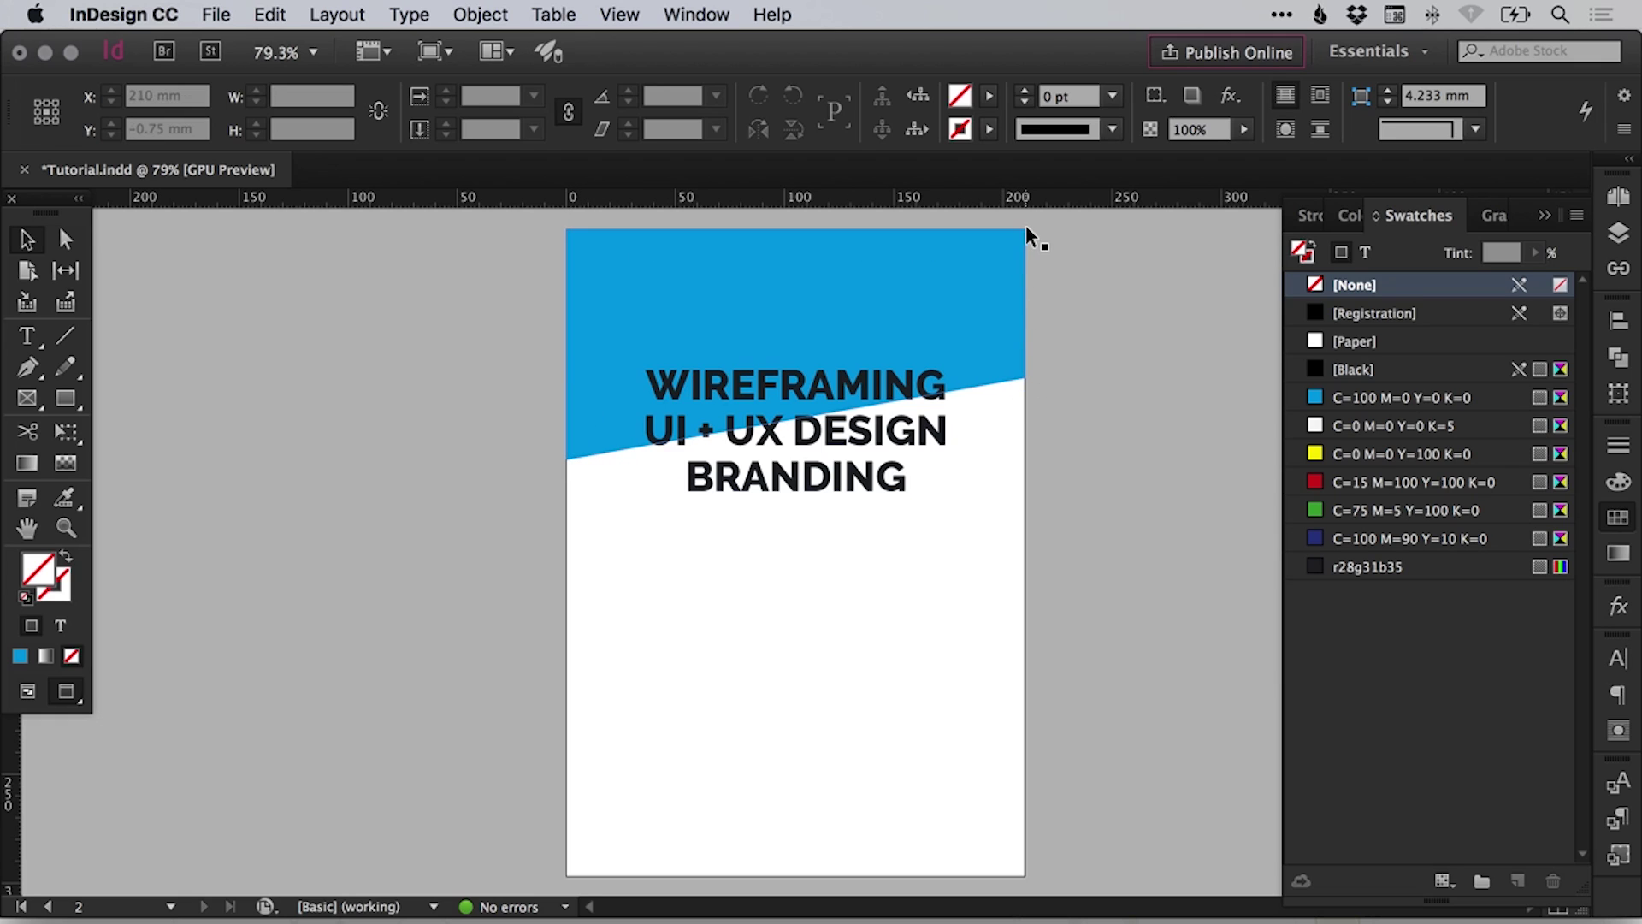
# - Show the bleed guides and zoom to 200% on the top of the page
pyautogui.press('w')
pyautogui.scroll(3, 551, 338)
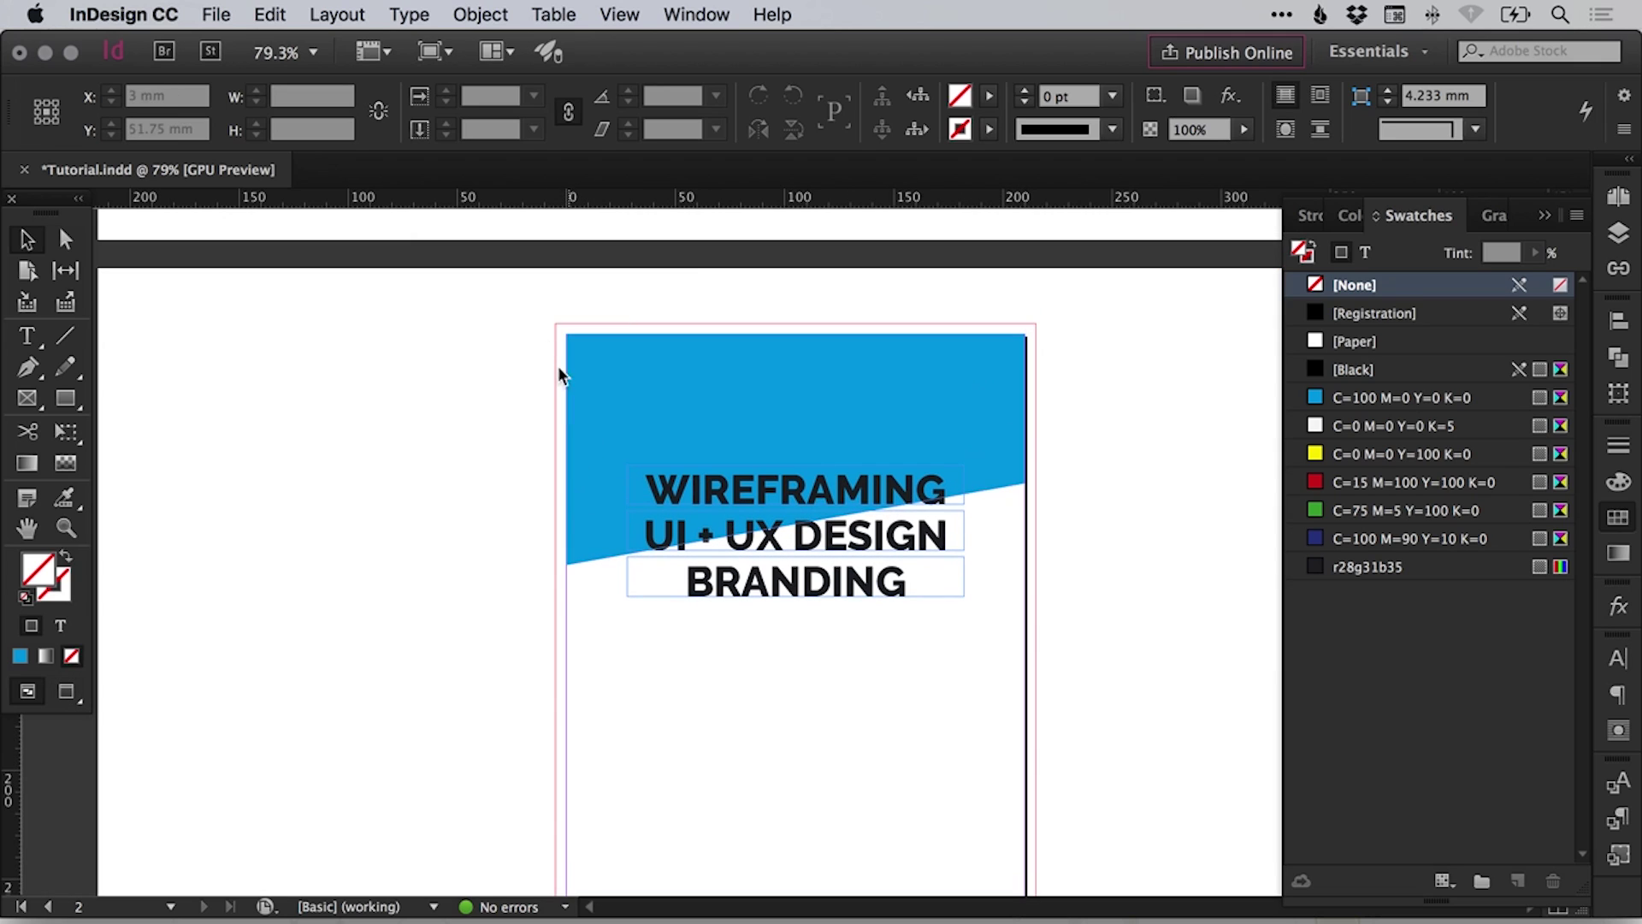
pyautogui.press('z')
pyautogui.moveTo(558, 366); pyautogui.dragTo(590, 352)
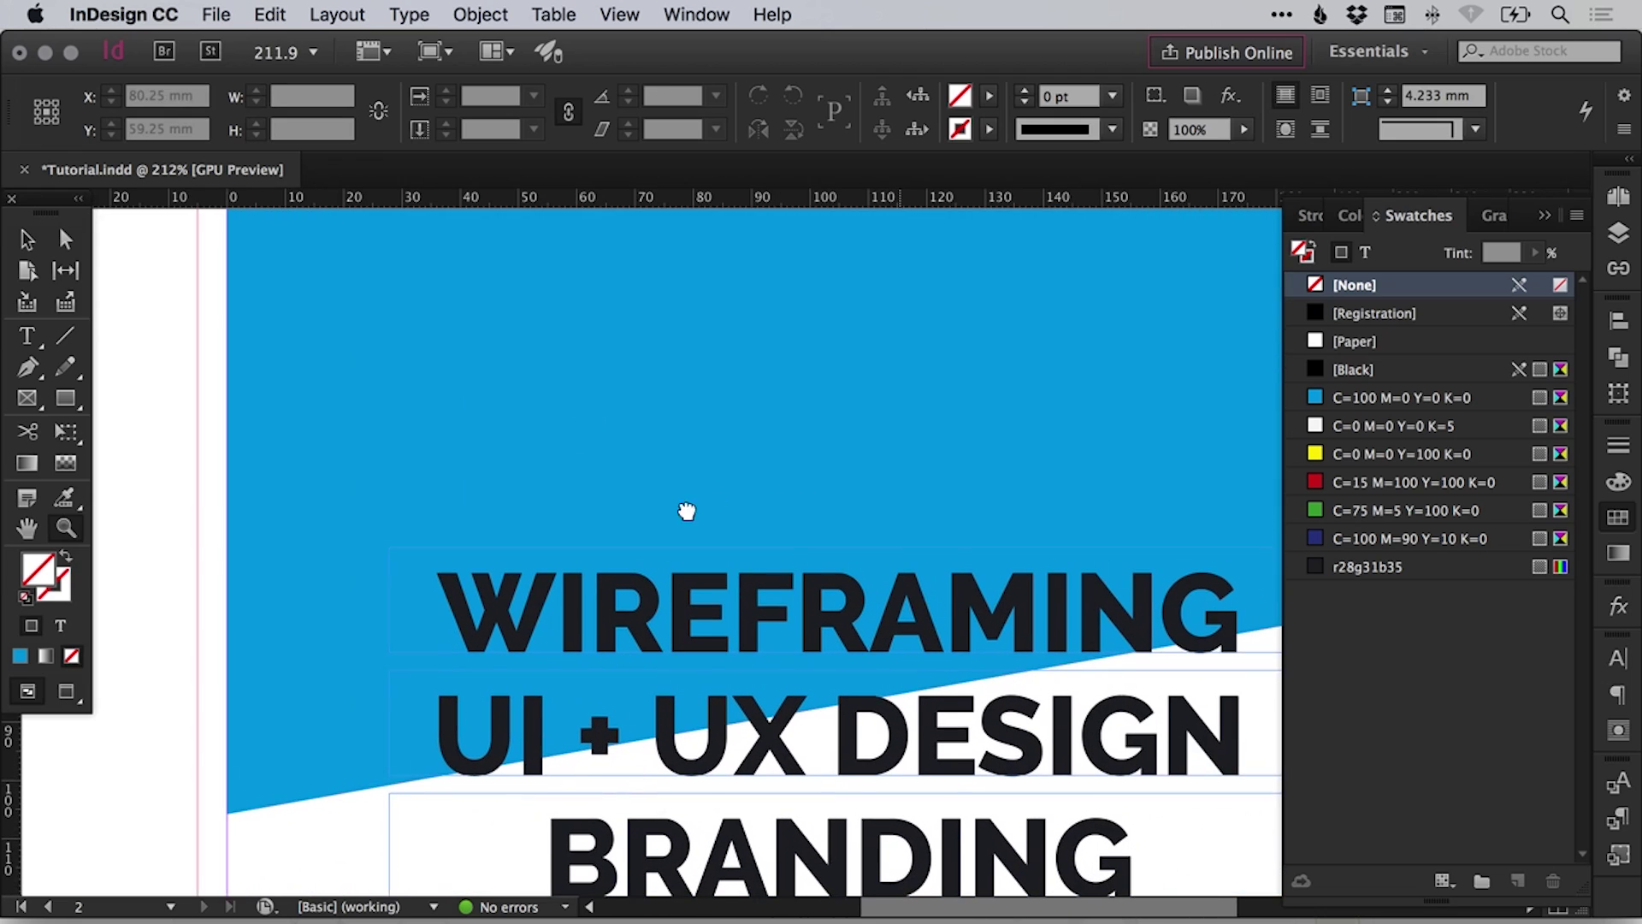
pyautogui.press('super+2')
pyautogui.click(1618, 518)
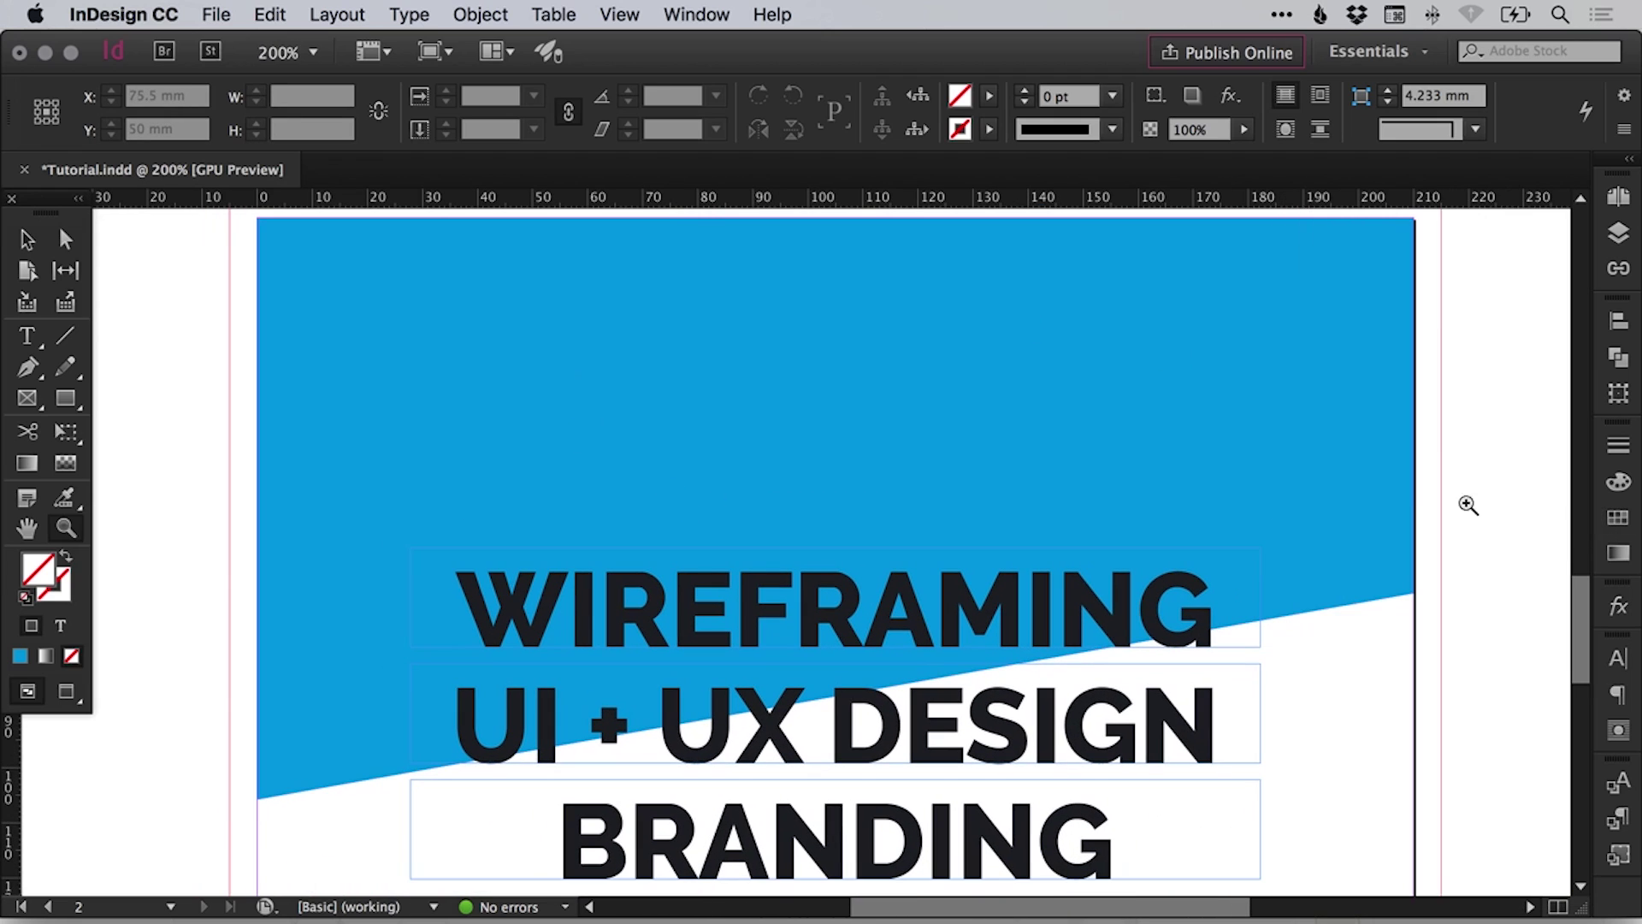
pyautogui.press('v')
# - Drag the blue shape's left, top and right anchor points out to the bleed guides
pyautogui.click(275, 783)
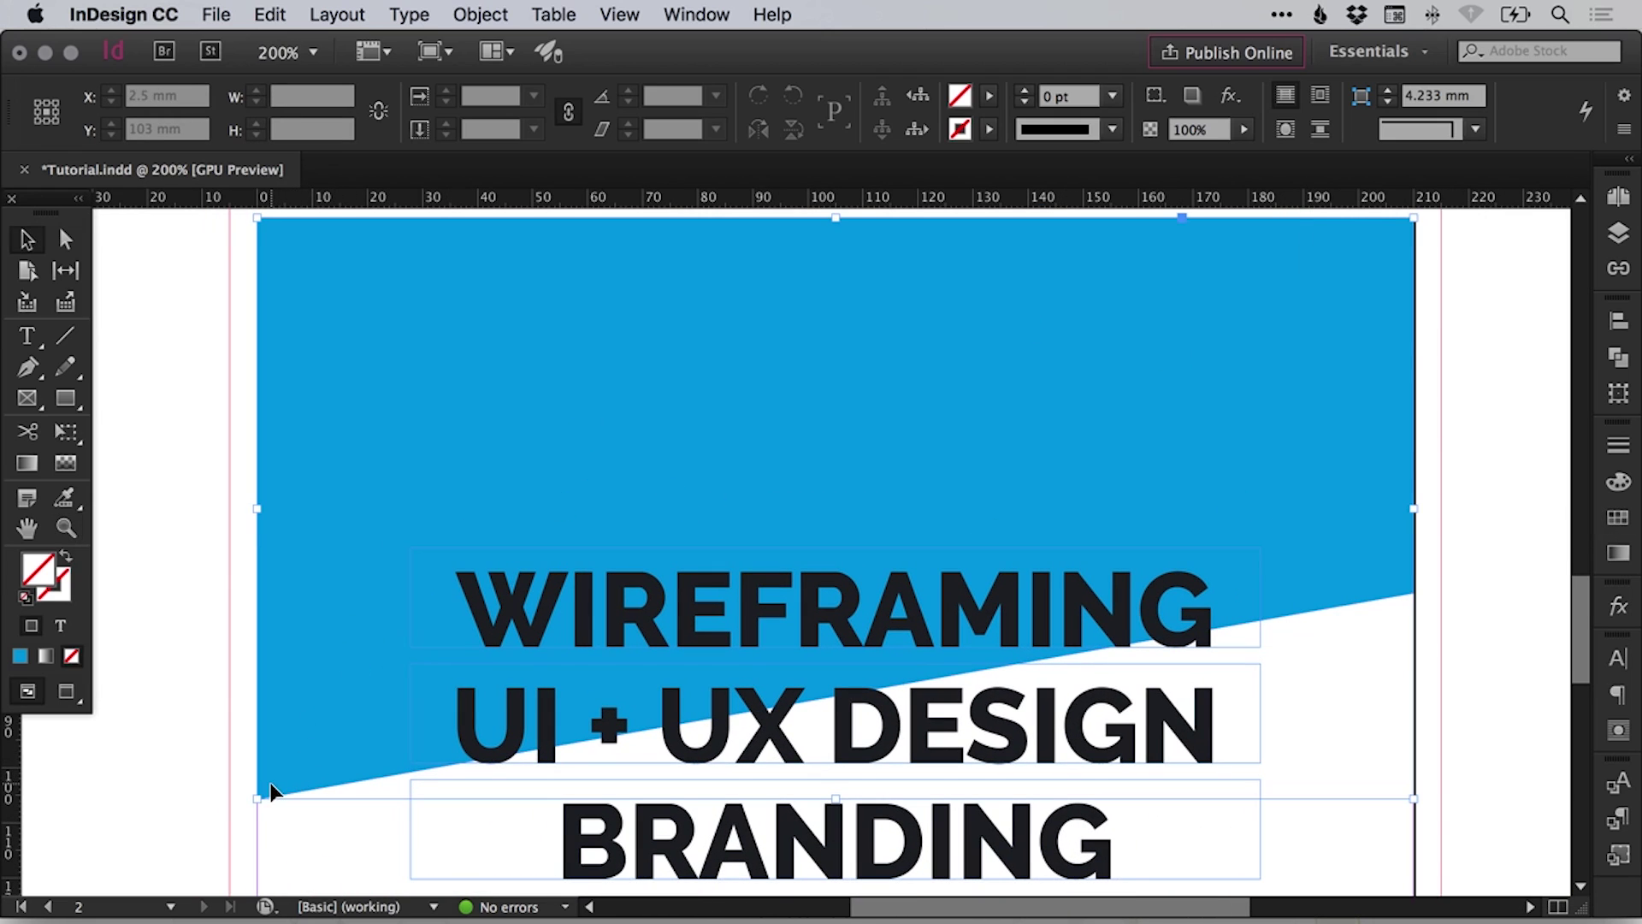
pyautogui.click(66, 239)
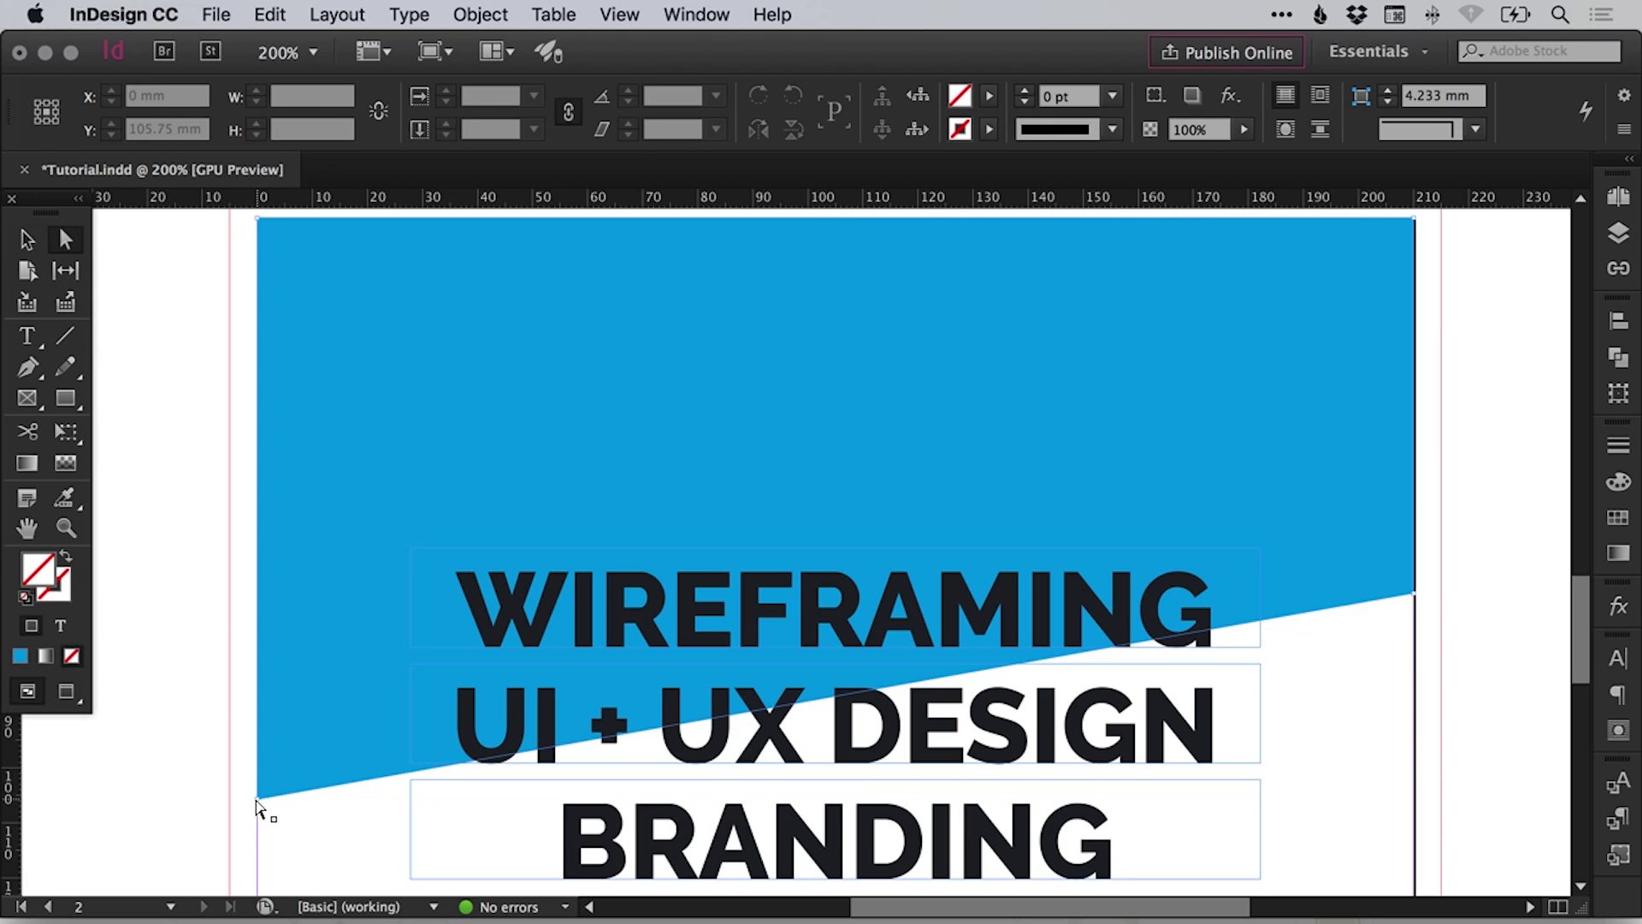
pyautogui.moveTo(257, 798); pyautogui.dragTo(232, 809)
pyautogui.scroll(5, 297, 462)
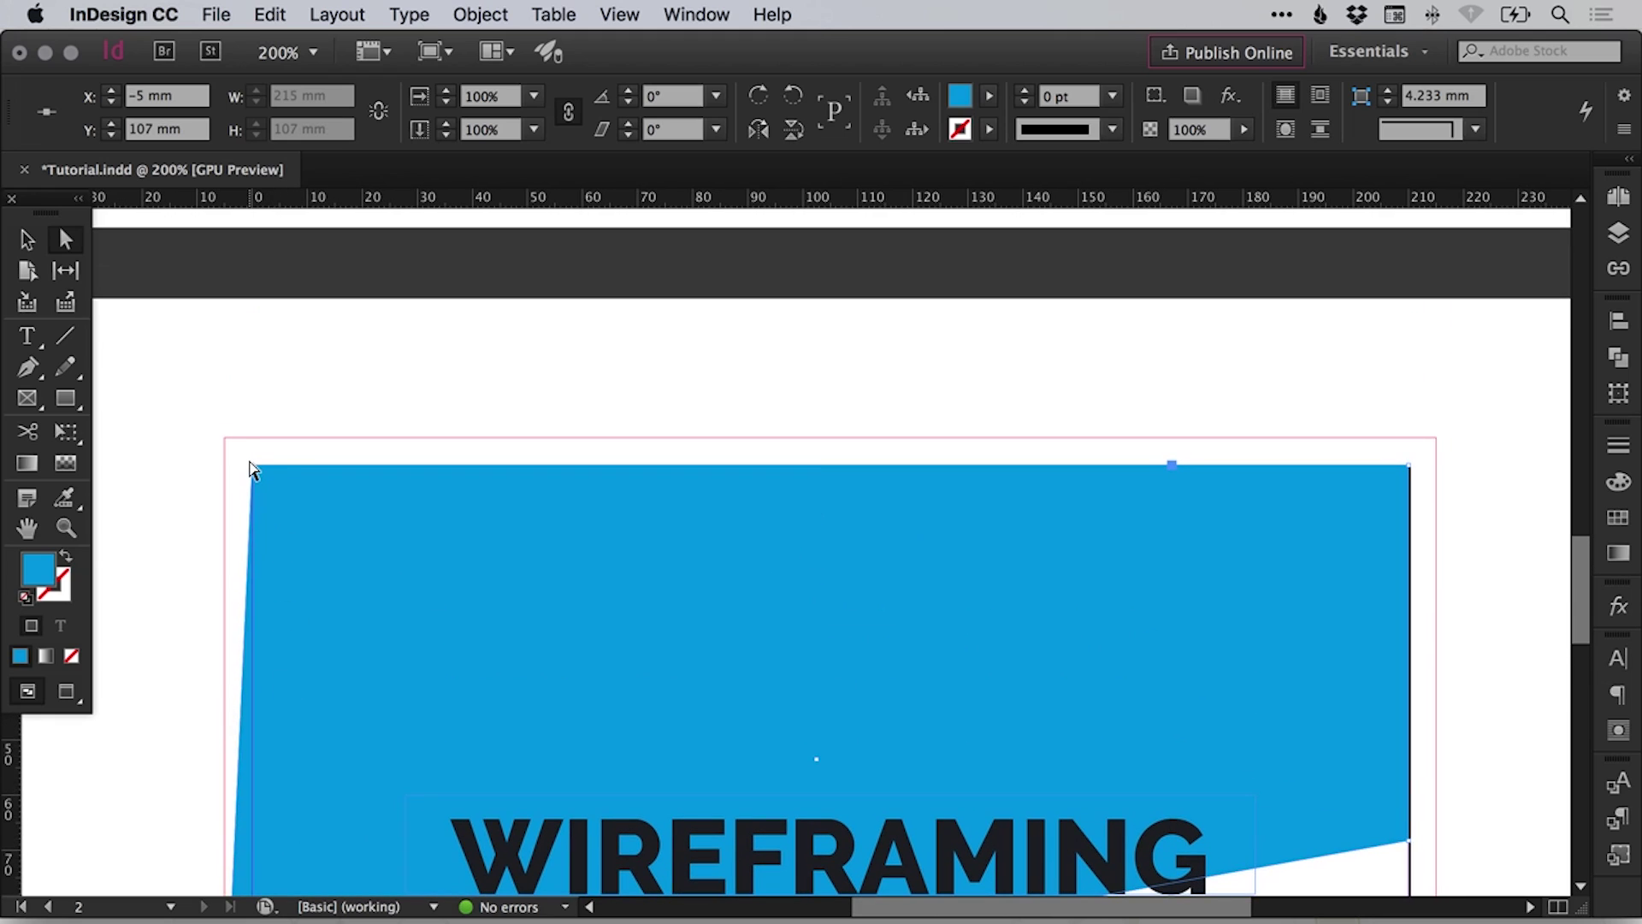
pyautogui.moveTo(253, 469); pyautogui.dragTo(225, 439)
pyautogui.hscroll(5, 1246, 476)
pyautogui.scroll(-1, 1246, 476)
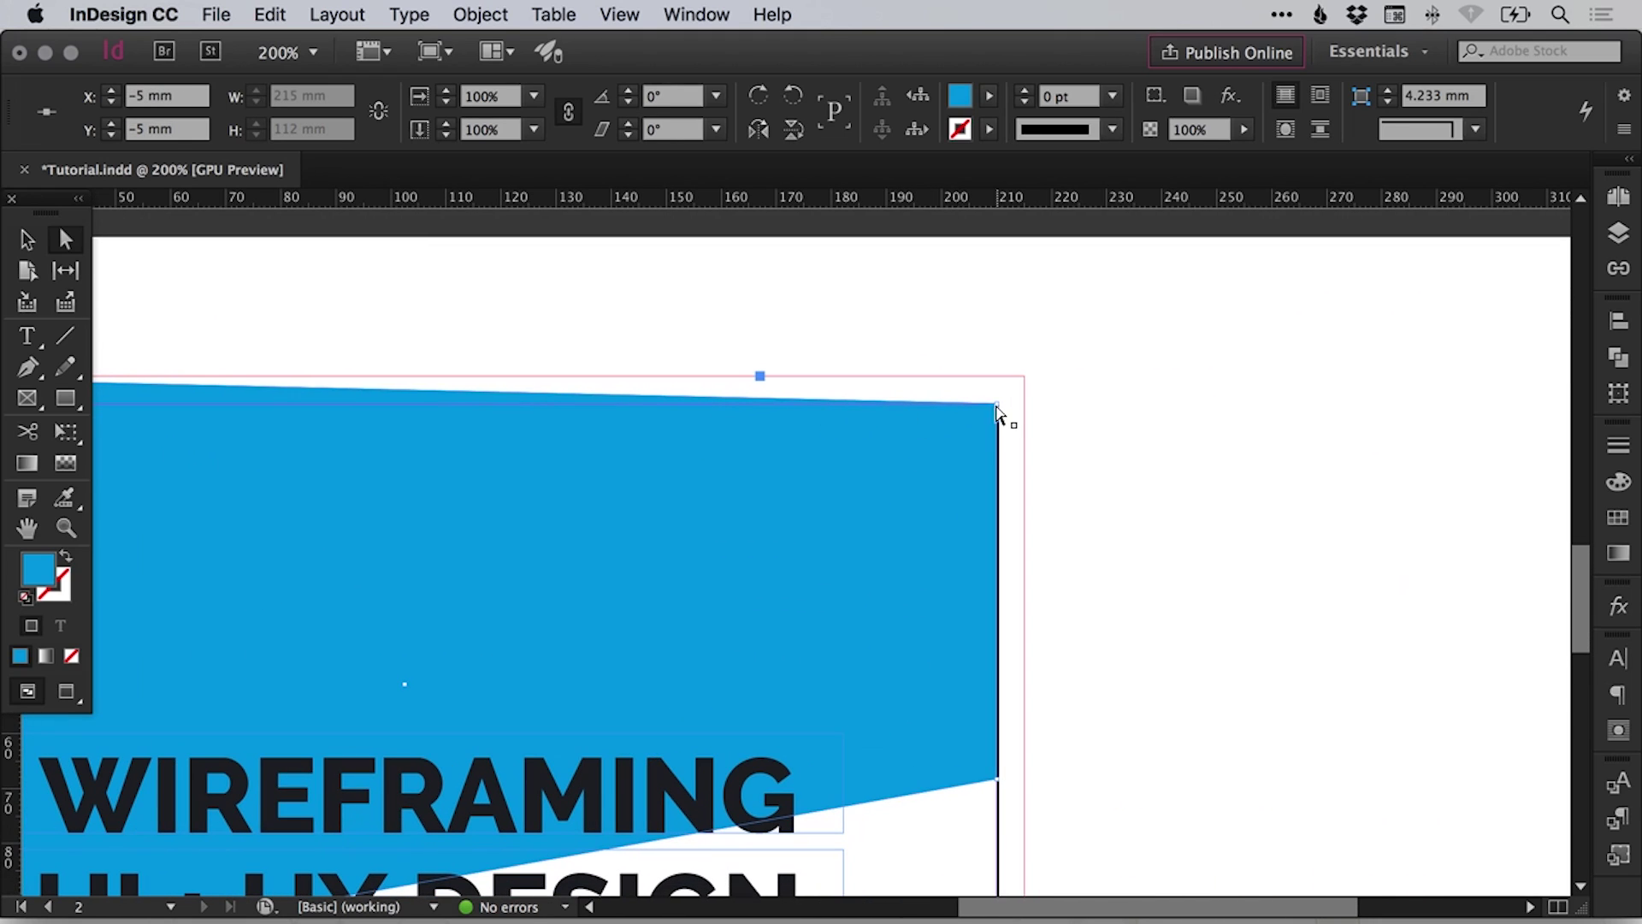
pyautogui.moveTo(996, 403); pyautogui.dragTo(1025, 377)
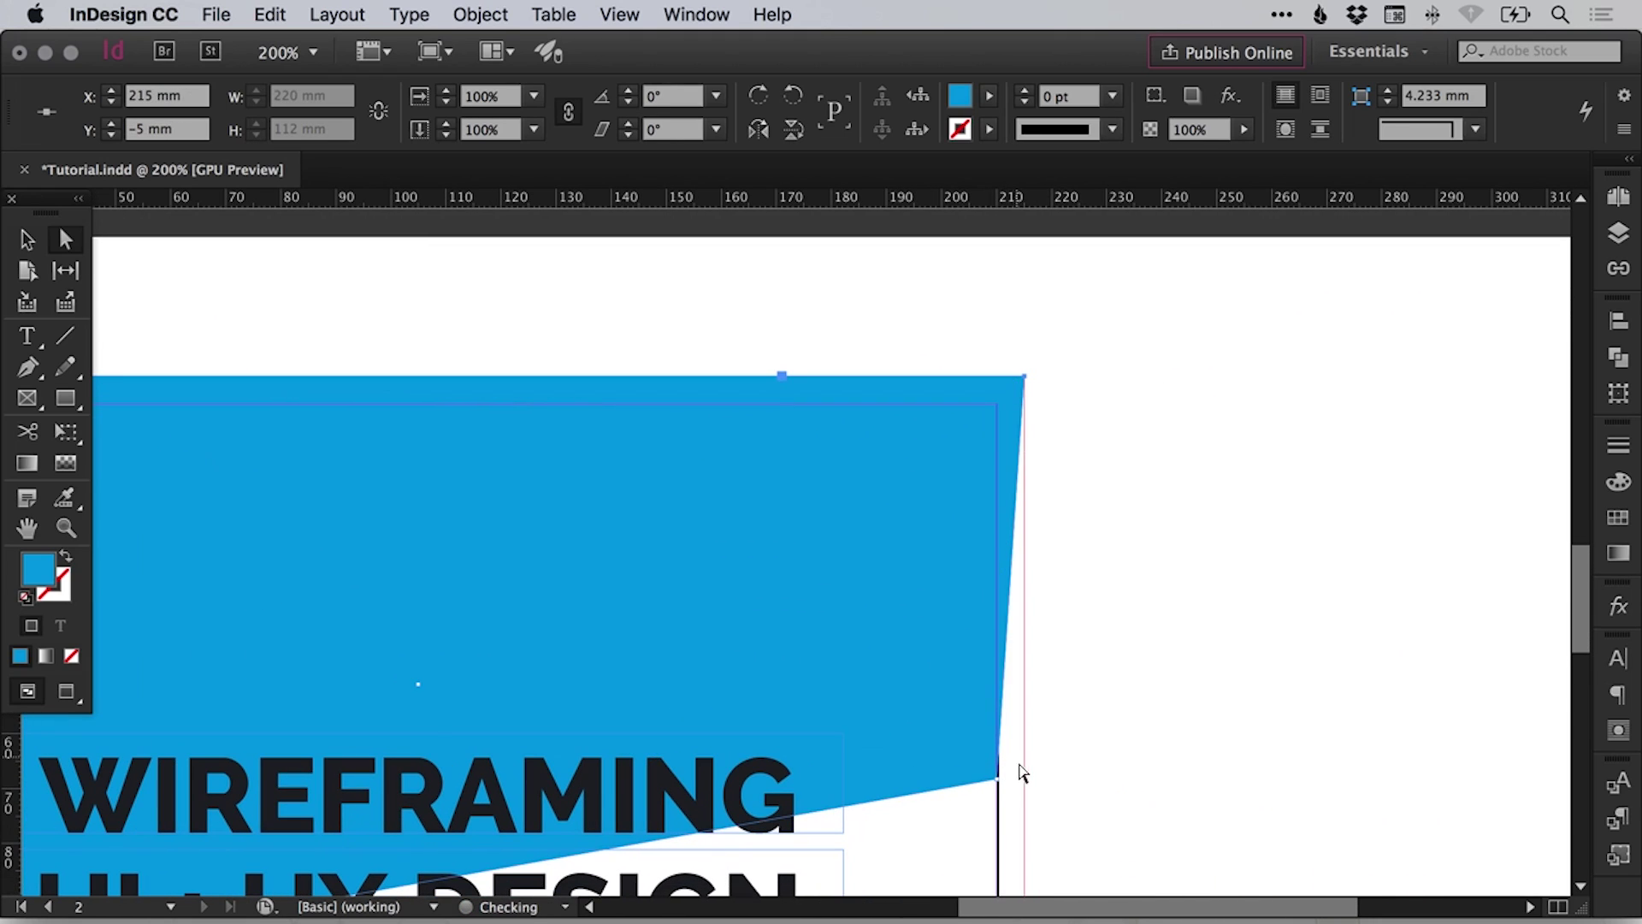
pyautogui.moveTo(999, 779); pyautogui.dragTo(1025, 776)
# - Deselect the blue shape, fit page 2 in the window, and preview it without guides
pyautogui.press('v')
pyautogui.click(1085, 675)
pyautogui.press('w')
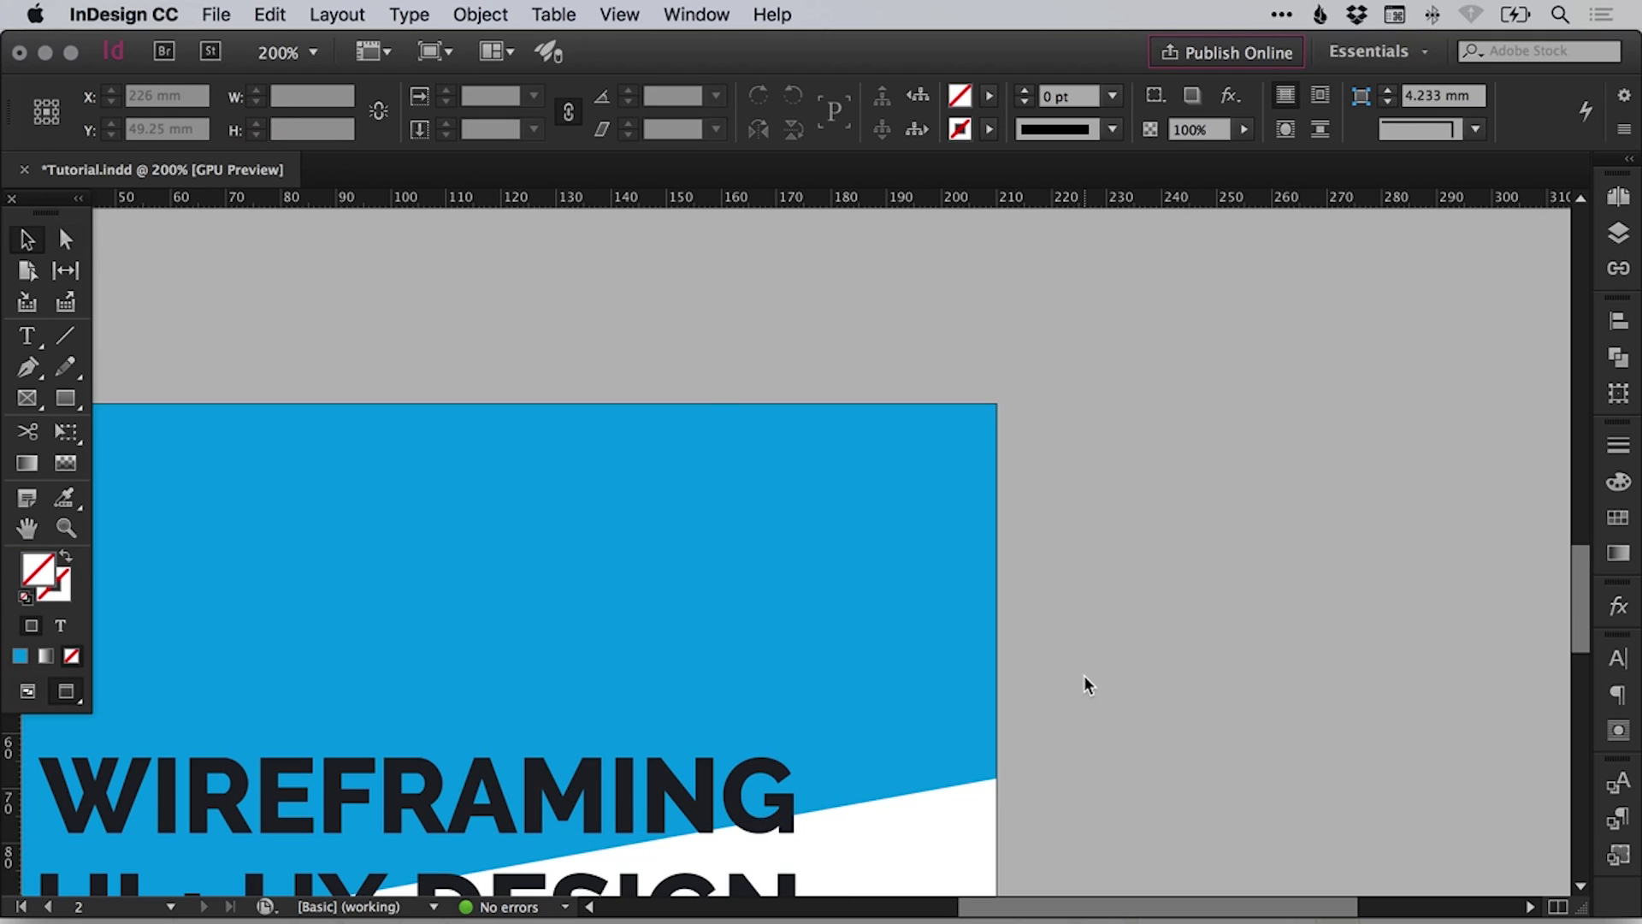
pyautogui.press('super+0')
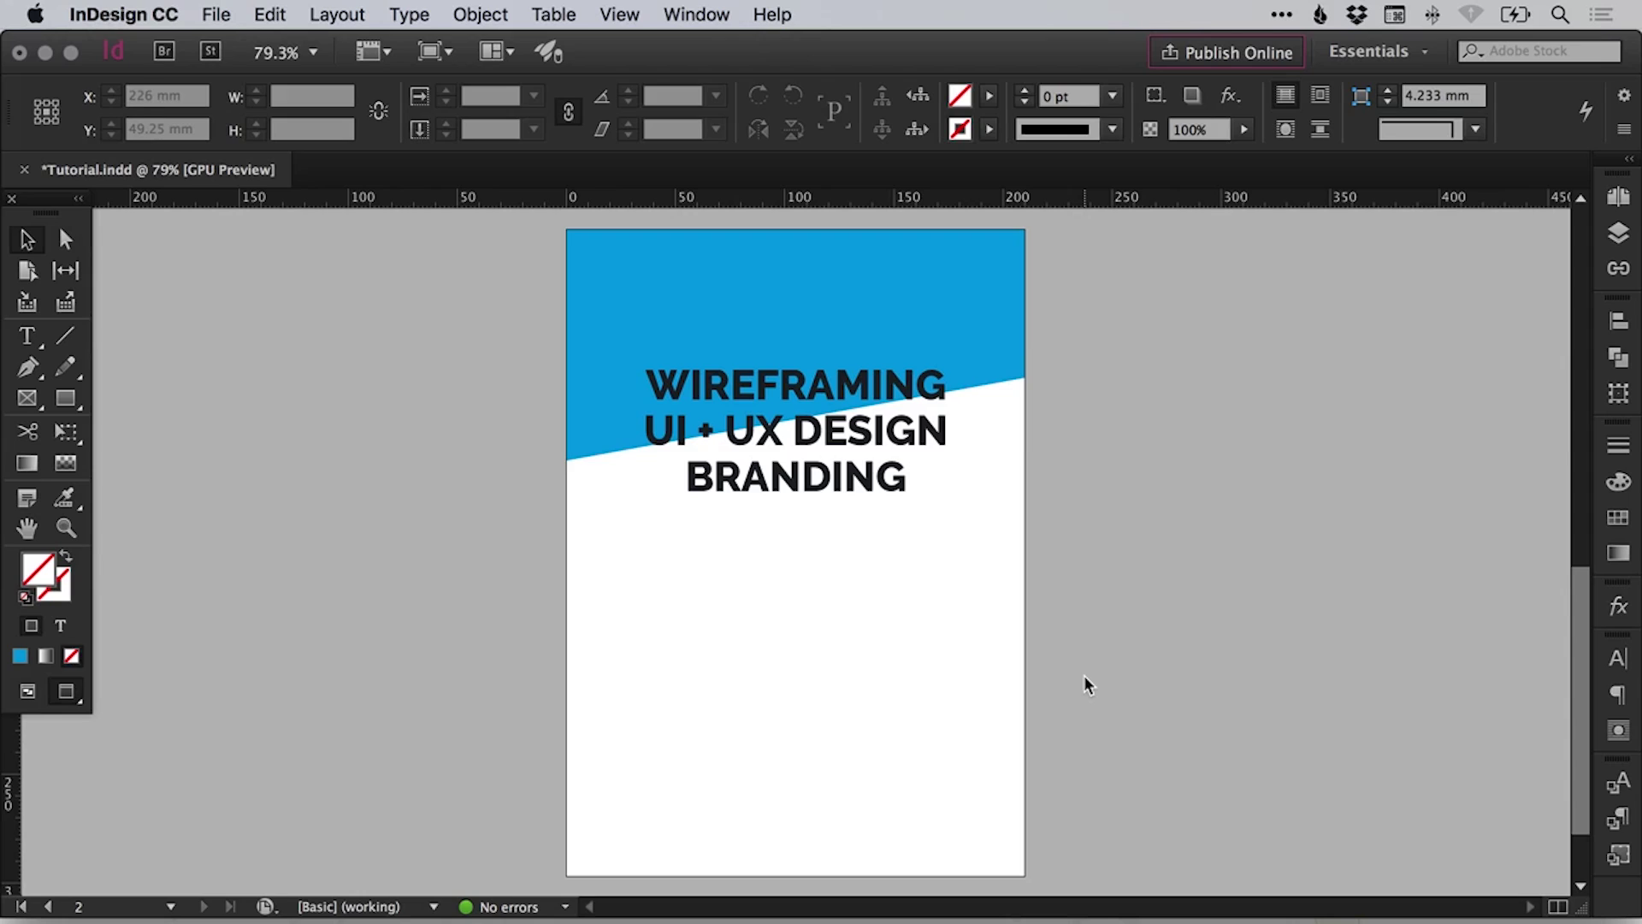
pyautogui.press('w')
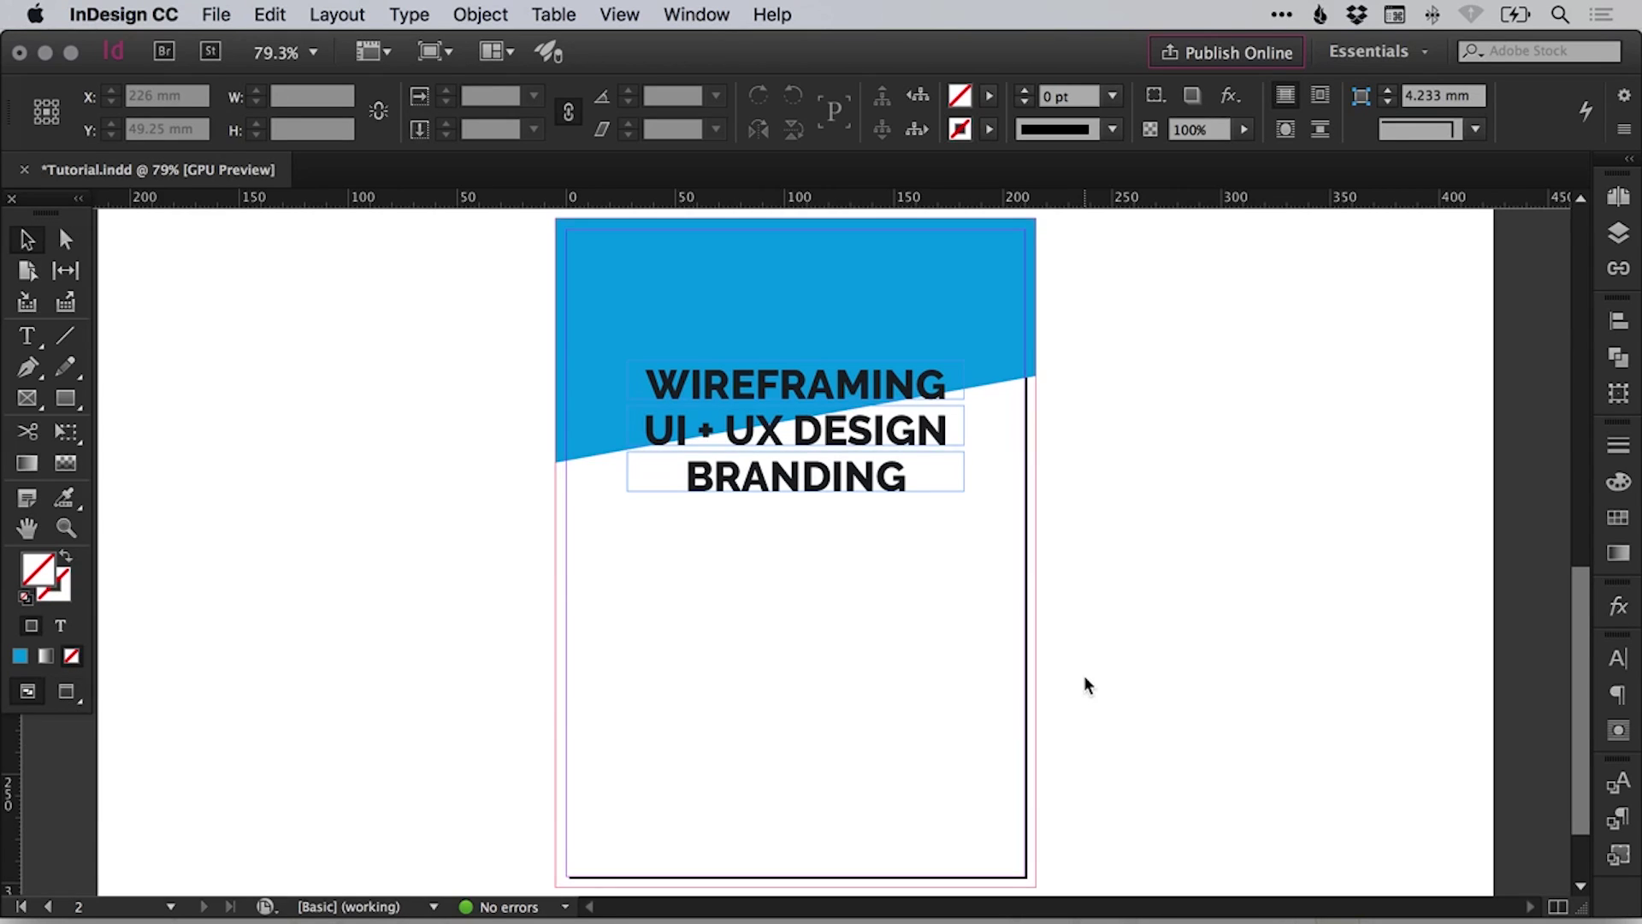
pyautogui.press('w')
# - Bring up the File menu with the bleed and margin guides showing
pyautogui.click(217, 15)
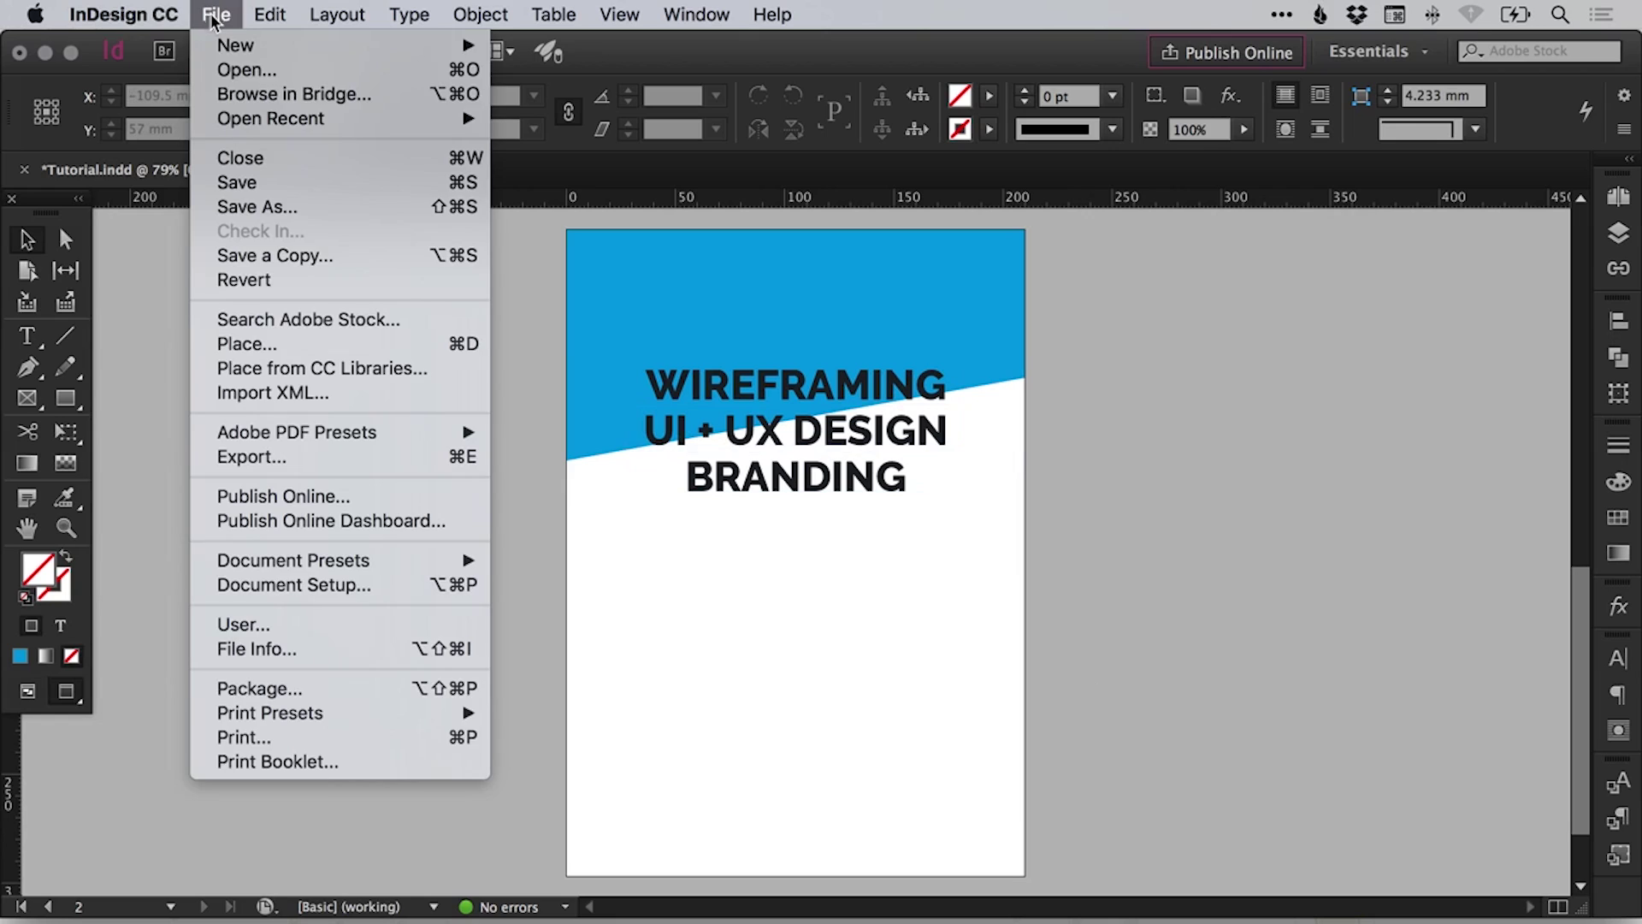
pyautogui.click(1273, 538)
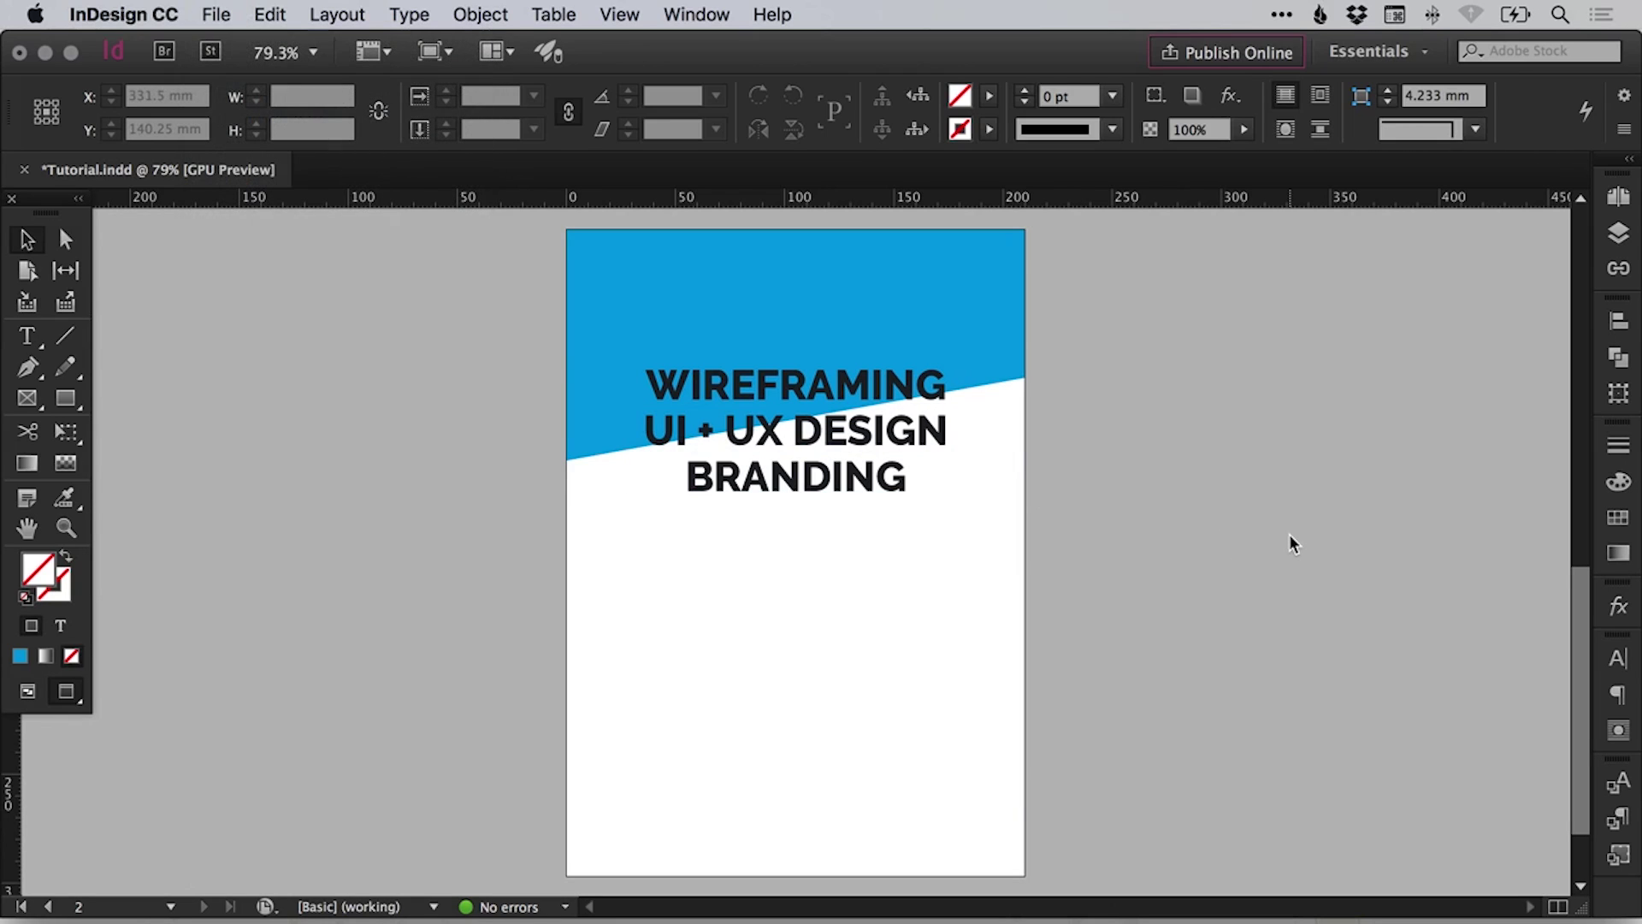
pyautogui.press('w')
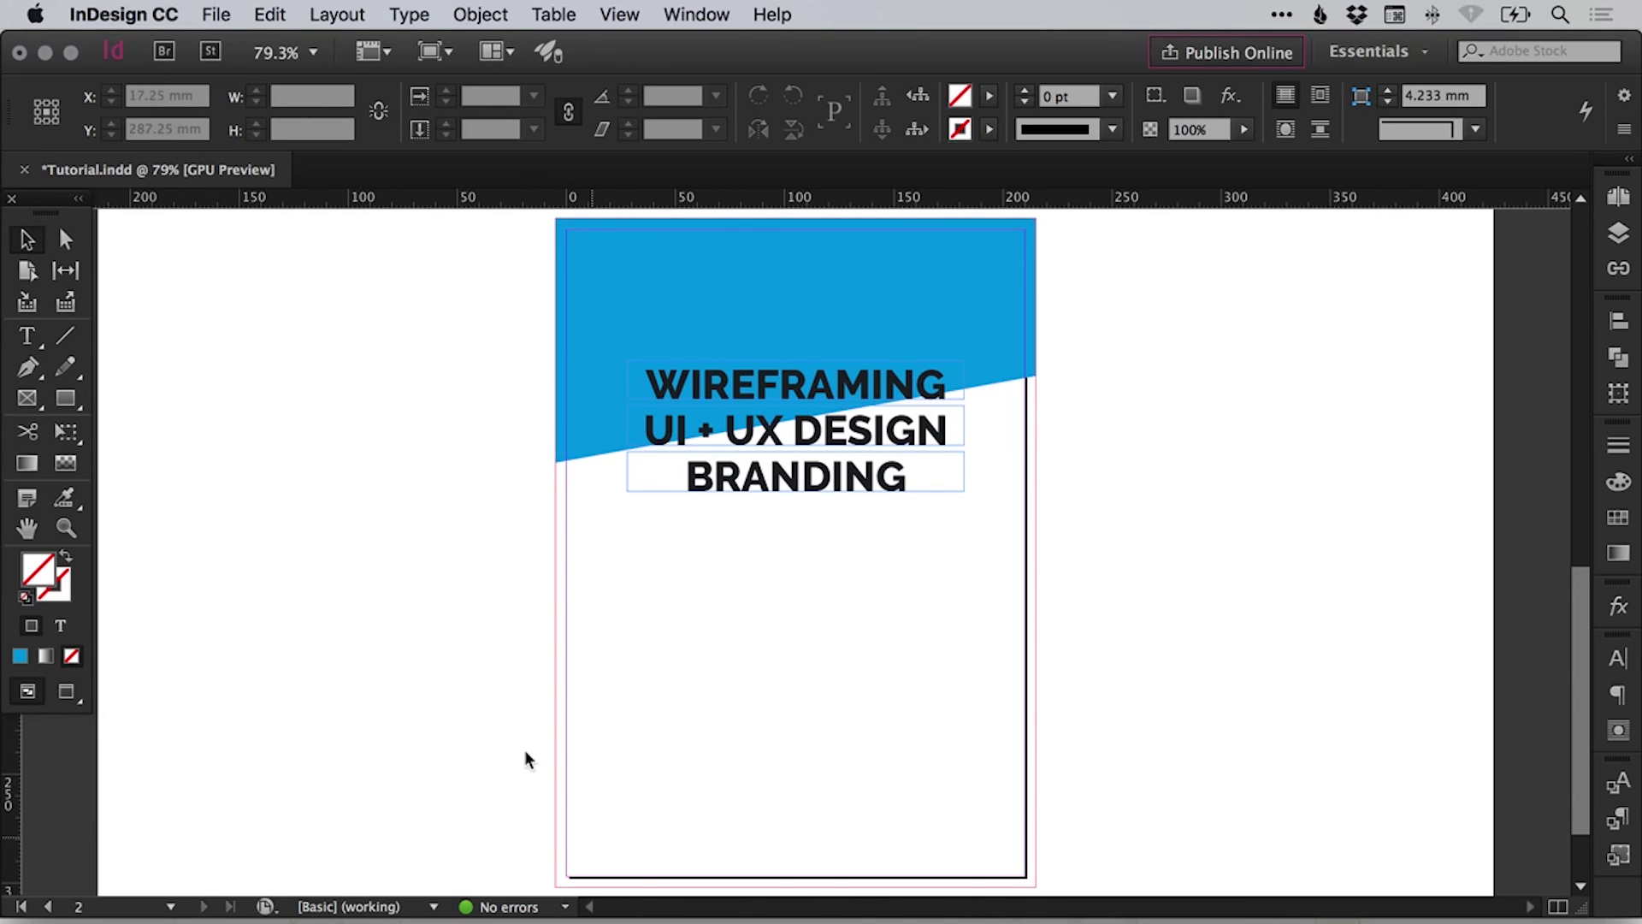
pyautogui.click(221, 15)
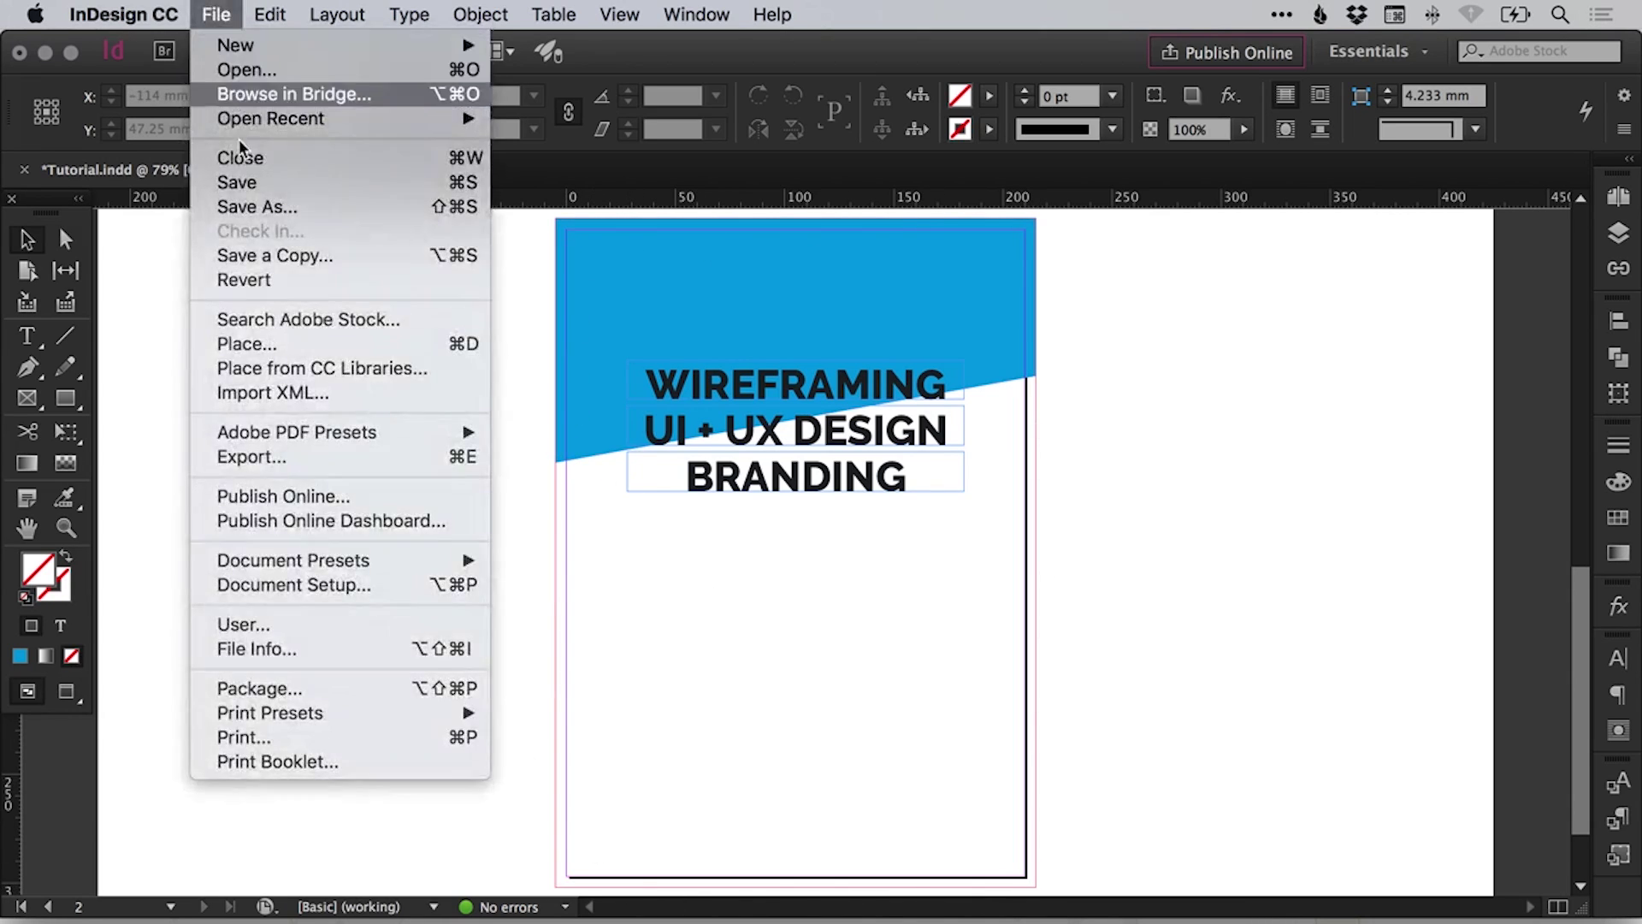
# - With Preview on, change every Document Setup bleed field to 3 mm and apply
pyautogui.click(289, 585)
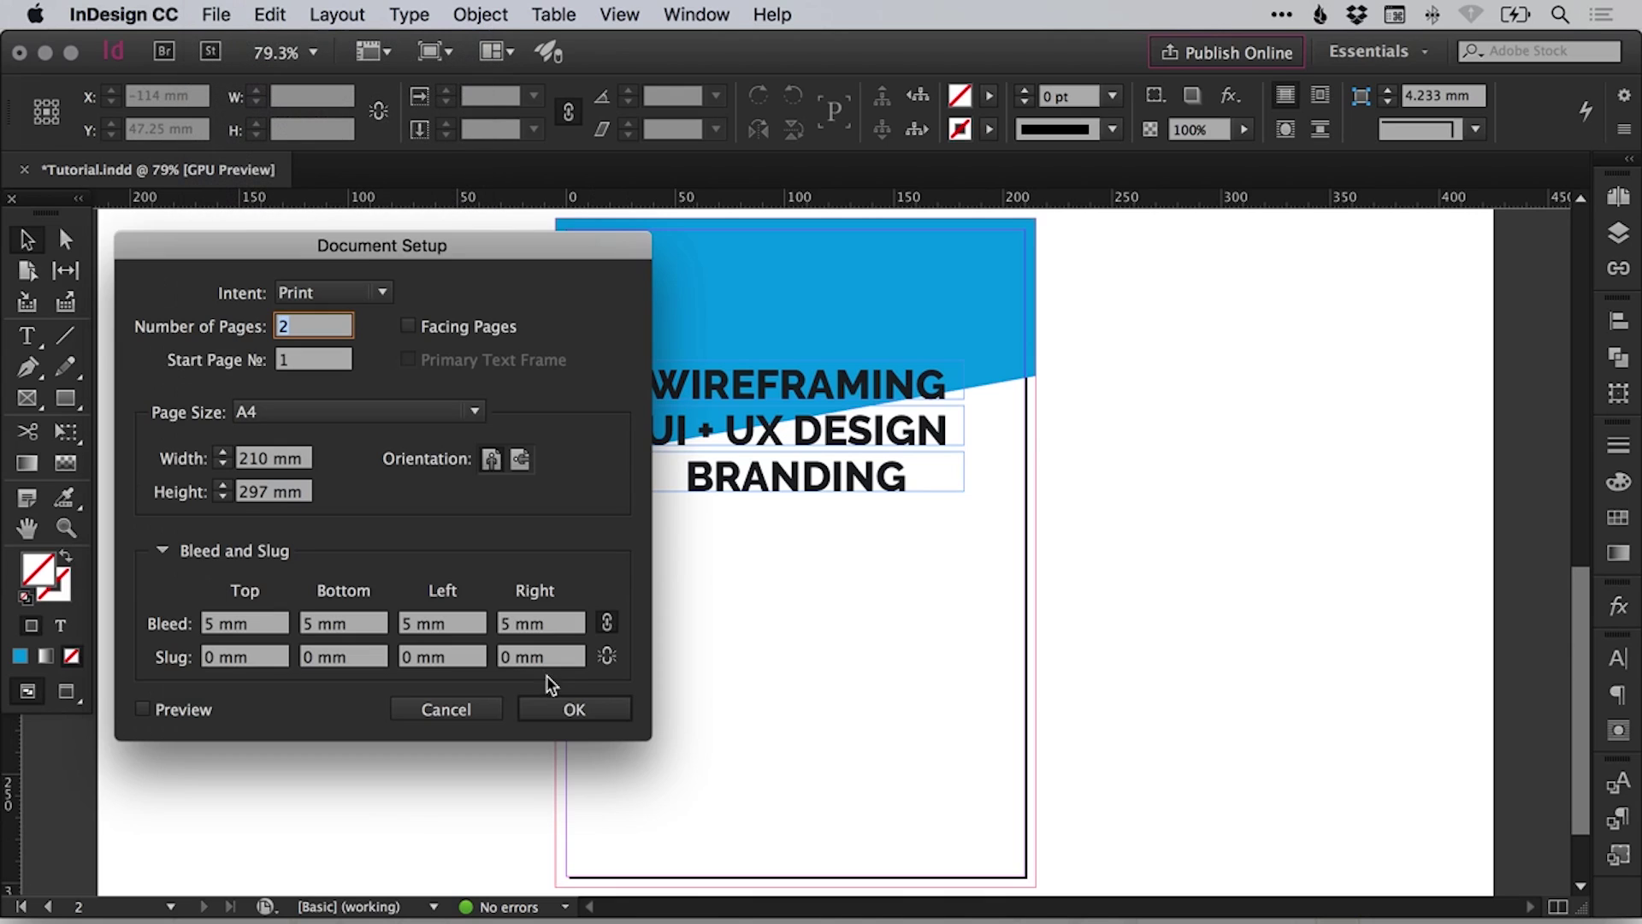
pyautogui.click(168, 711)
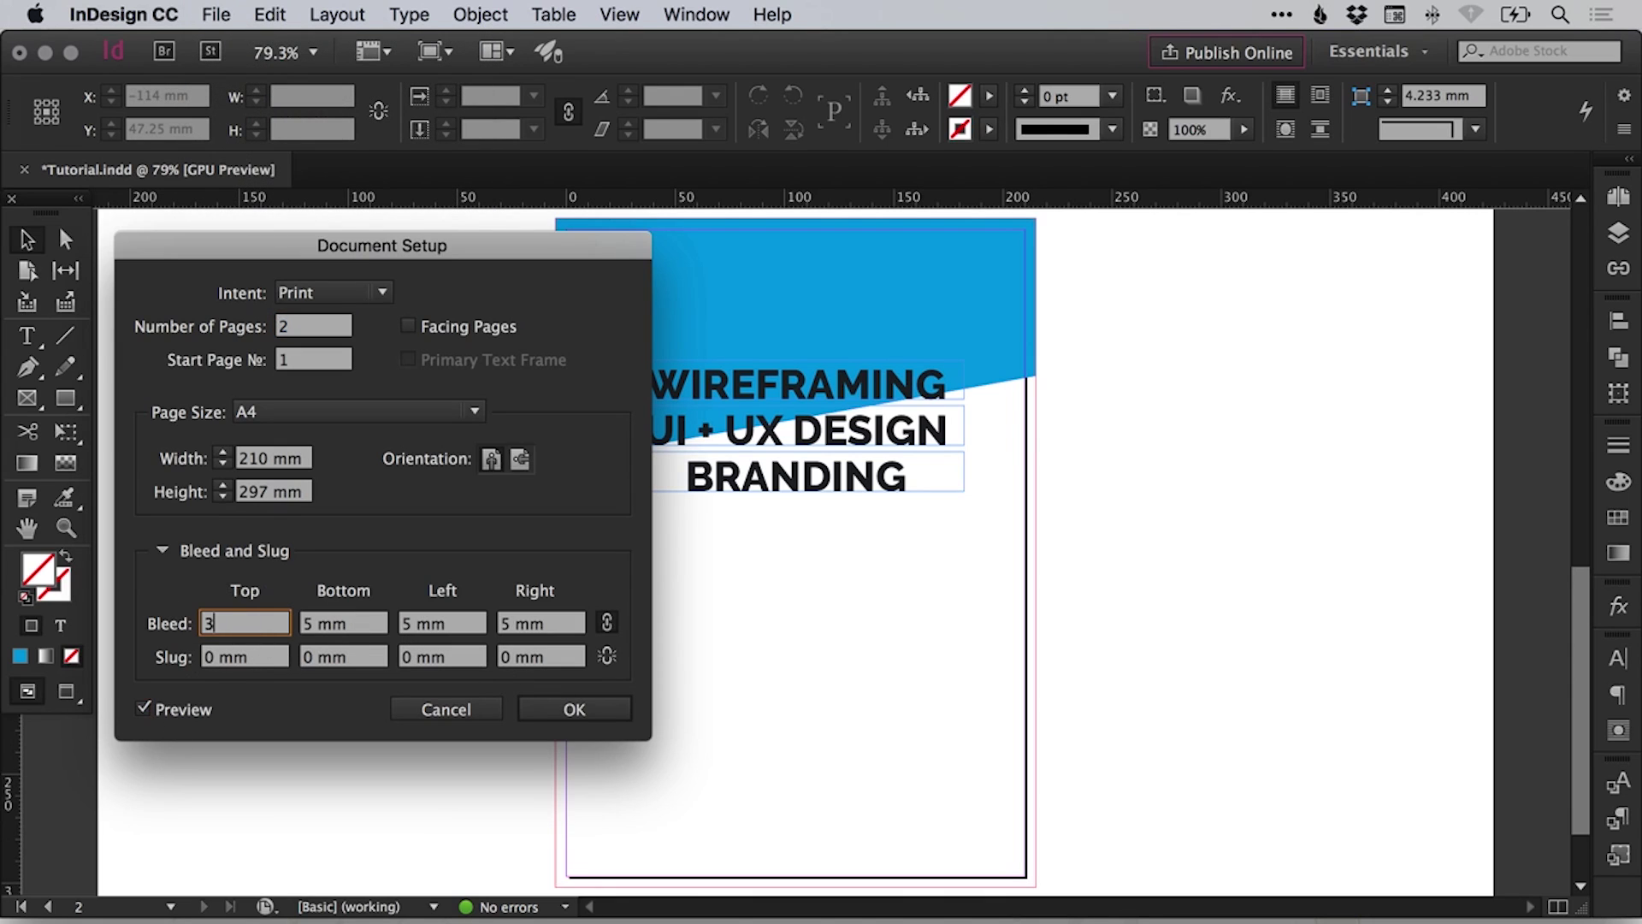
pyautogui.press('Tab')
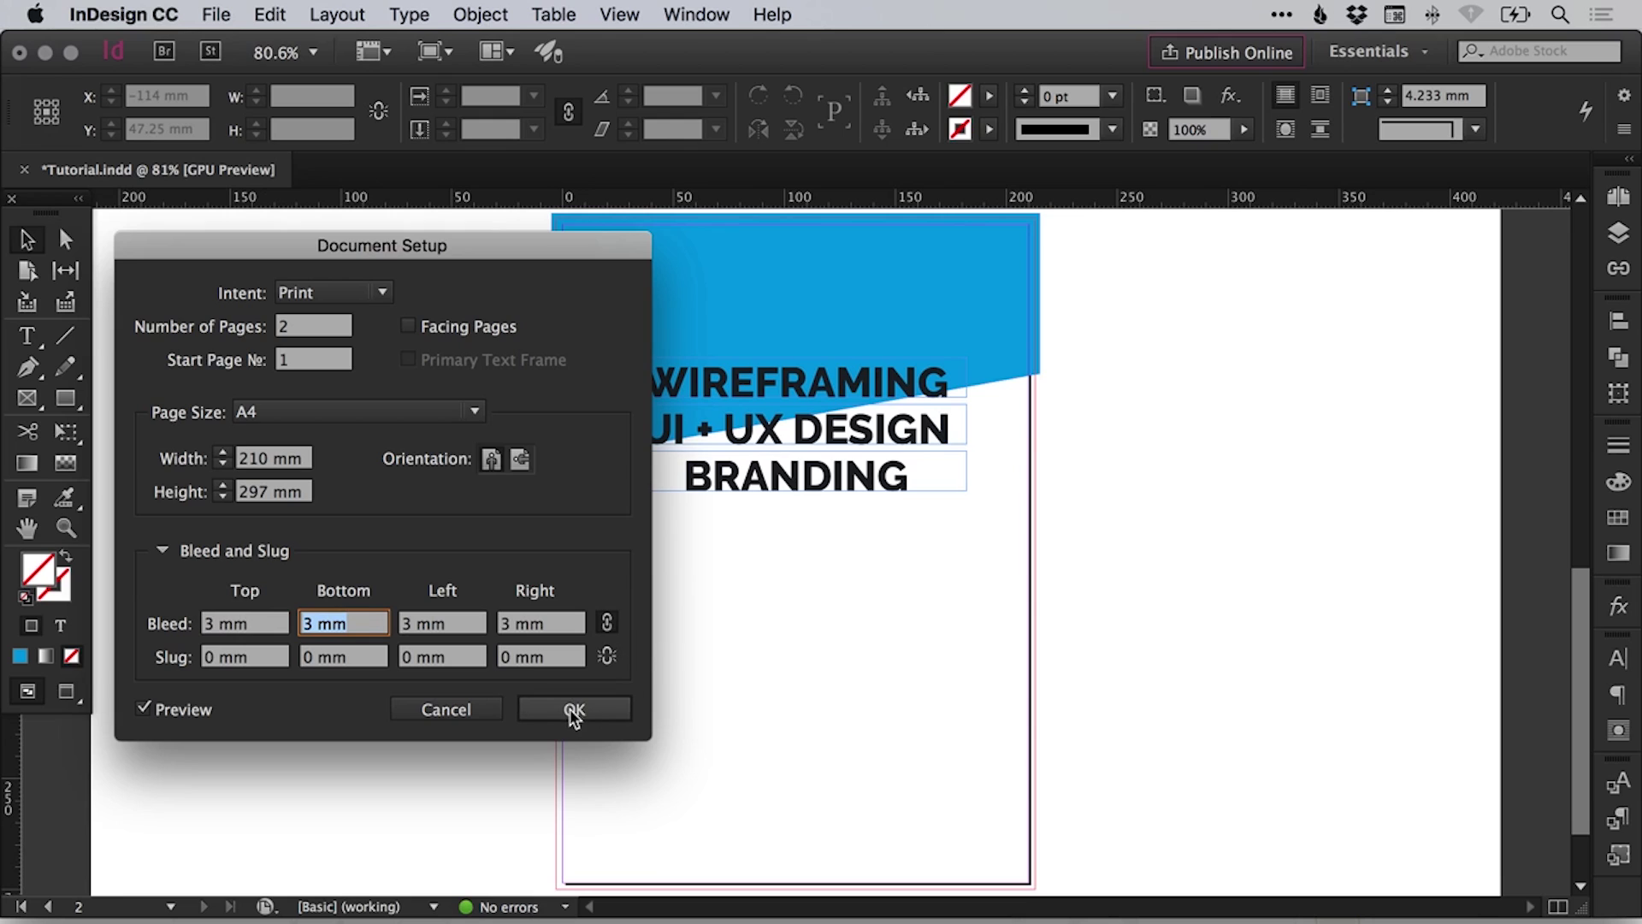
pyautogui.click(568, 711)
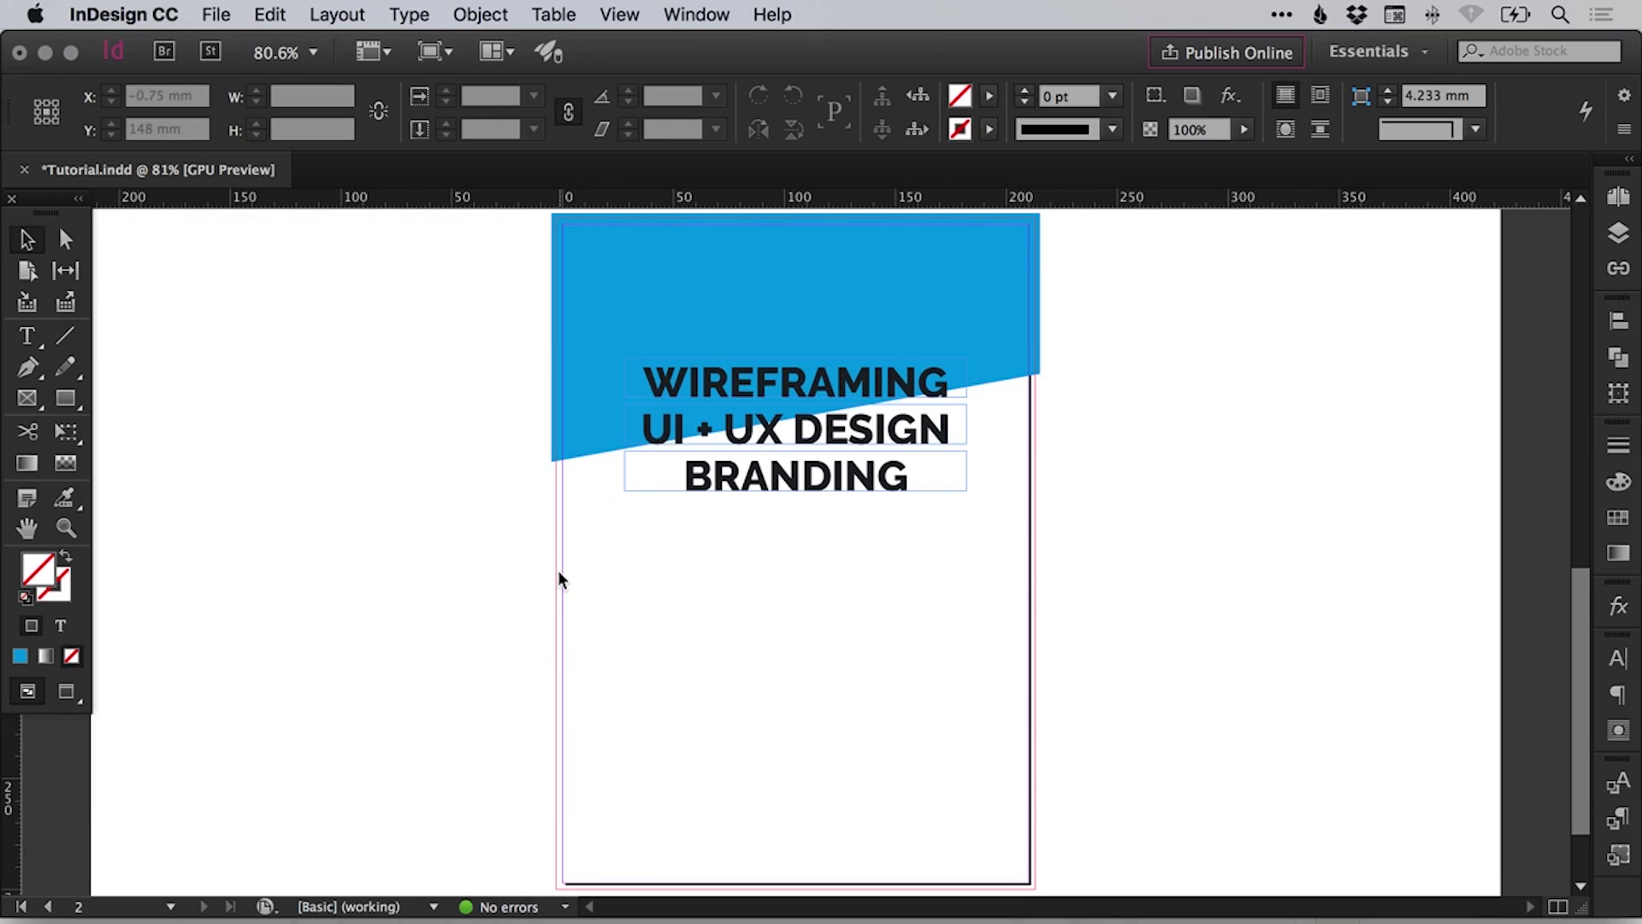